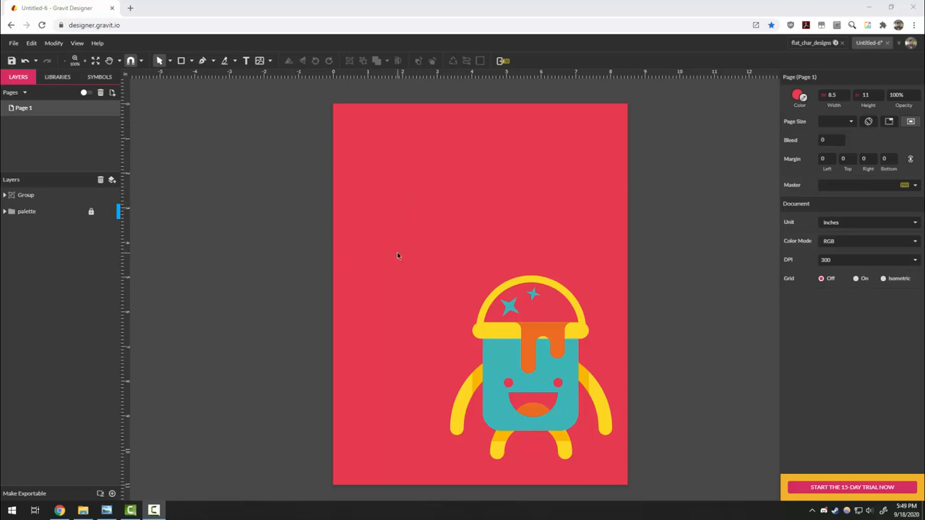
Draw a rectangle about 3.28 × 3.24 in in the page's upper left area and round its corners to 1.14.
left_click(181, 61)
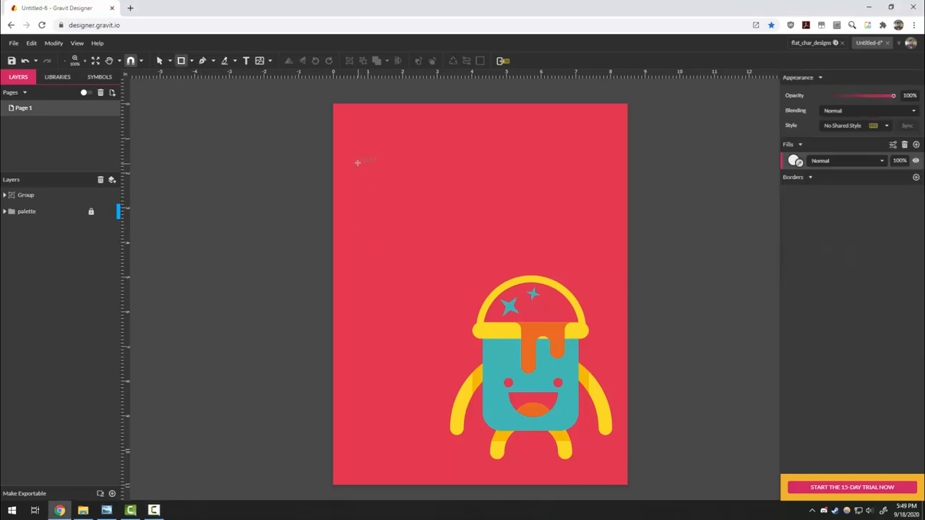
left_click_drag(357, 163, 471, 275)
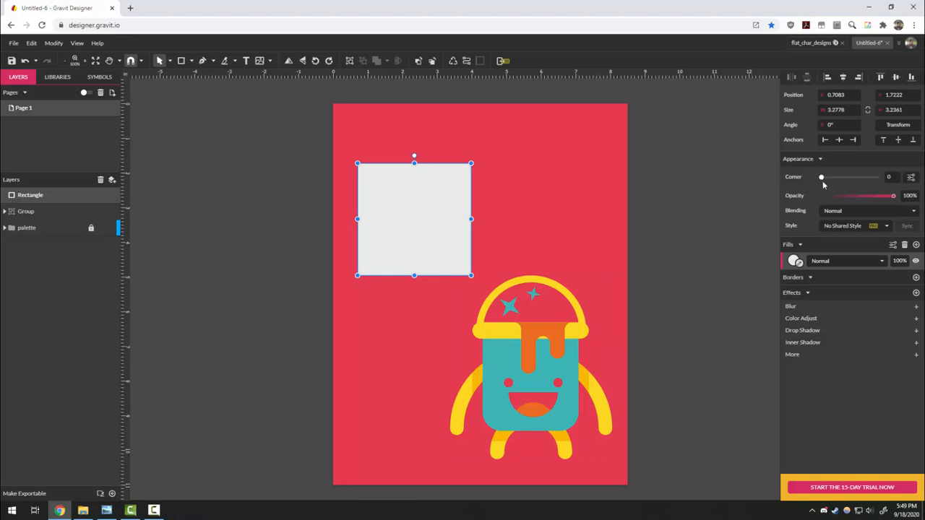
left_click_drag(821, 179, 862, 188)
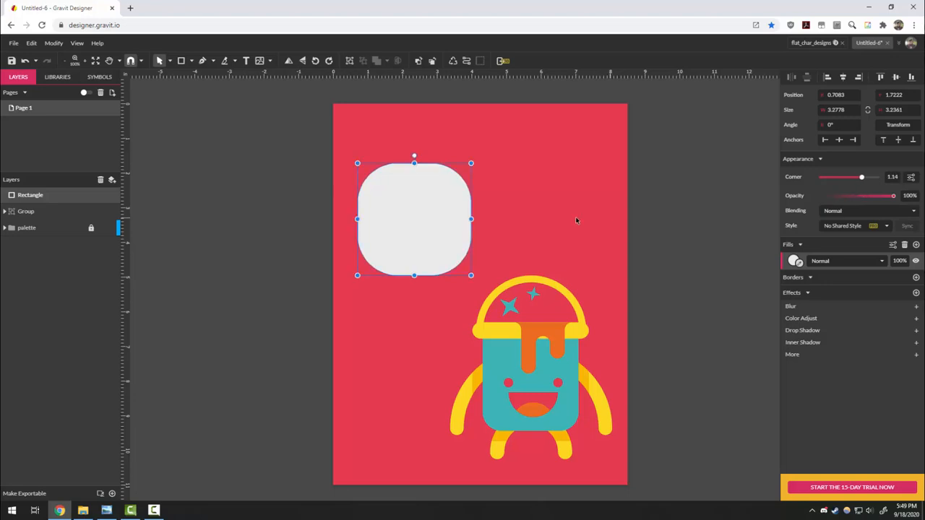
left_click(495, 249)
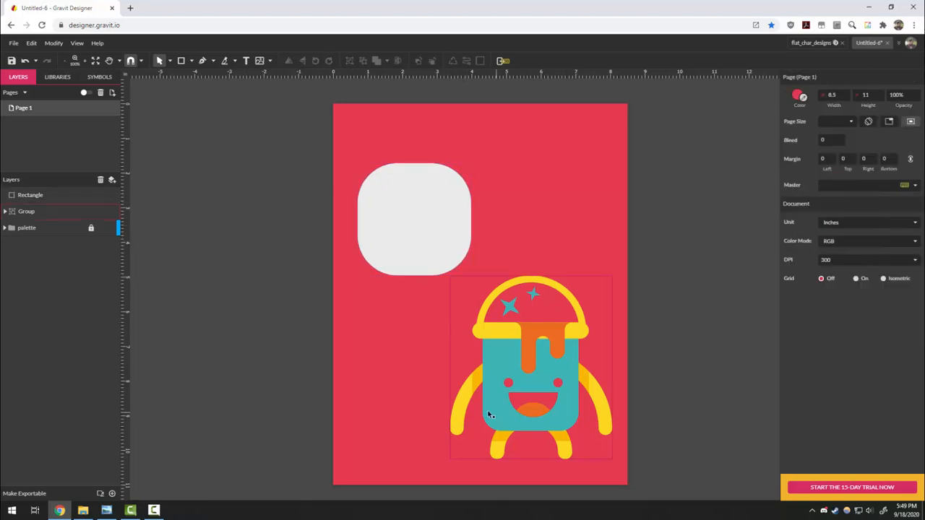
Draw a closed triangular tail with the Pen tool from the rounded rectangle's lower right corner to the bucket character, about 1.76 × 2.43 in.
left_click(203, 61)
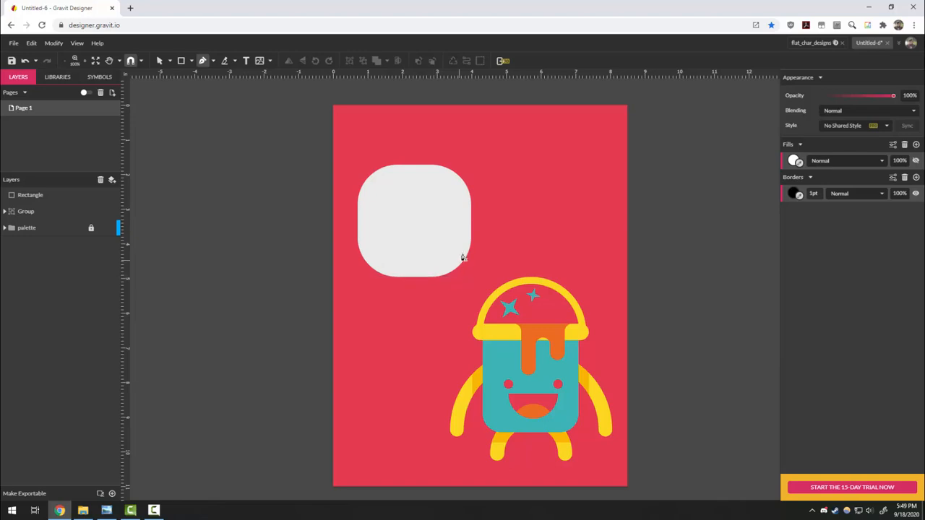
left_click(430, 278)
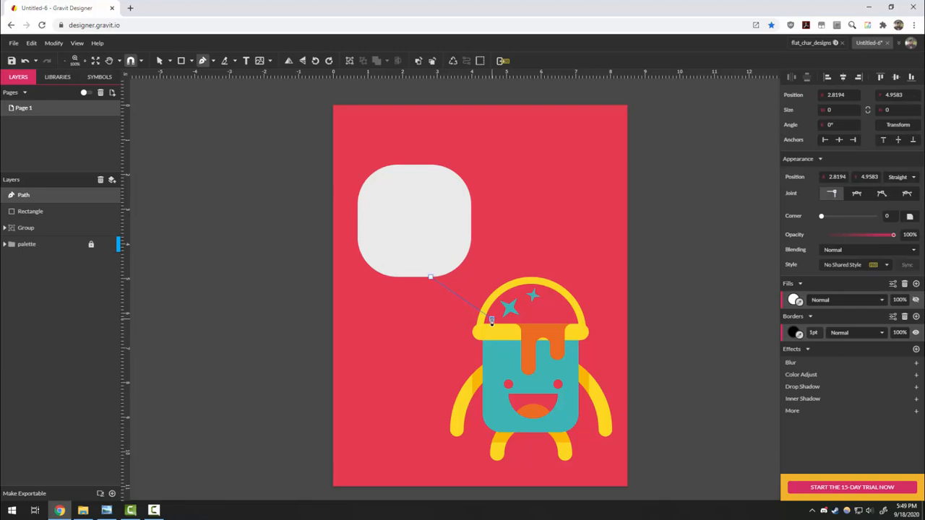
left_click(491, 320)
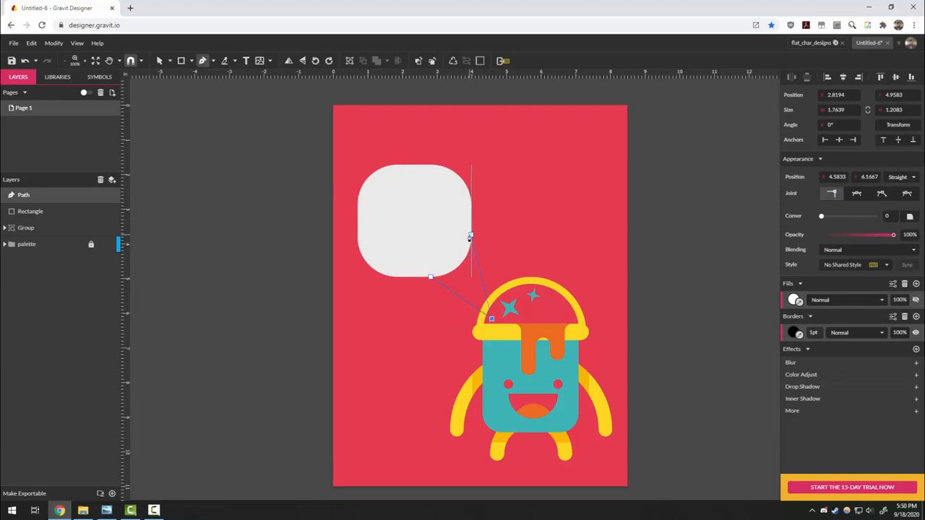
left_click(470, 235)
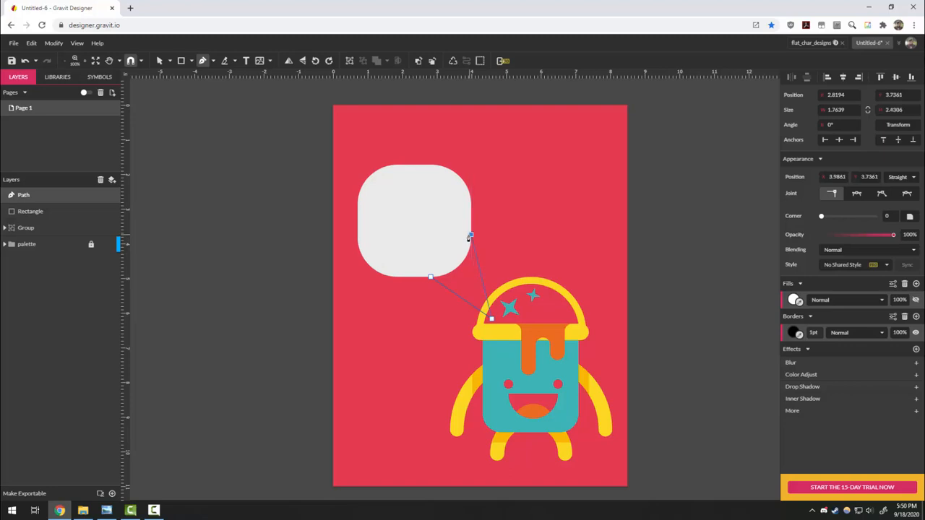
left_click(430, 279)
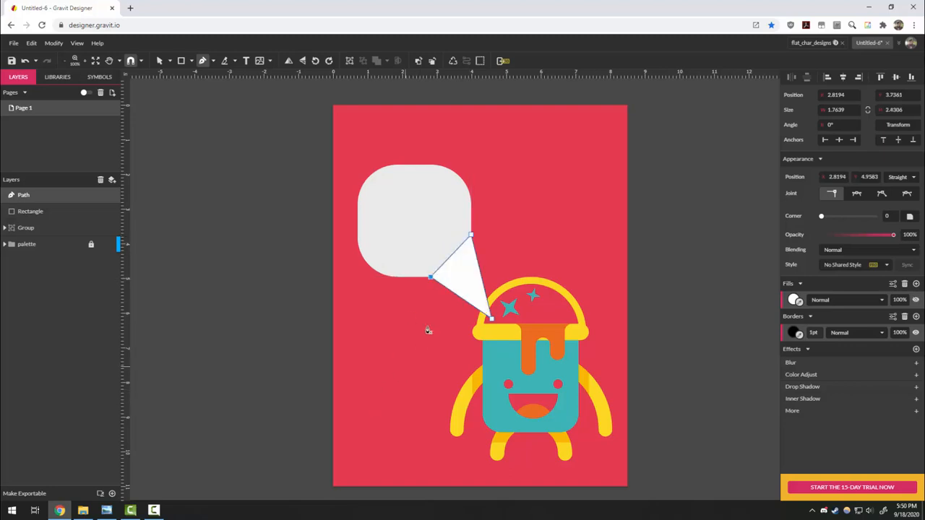
scroll(175, 106, "up", 1)
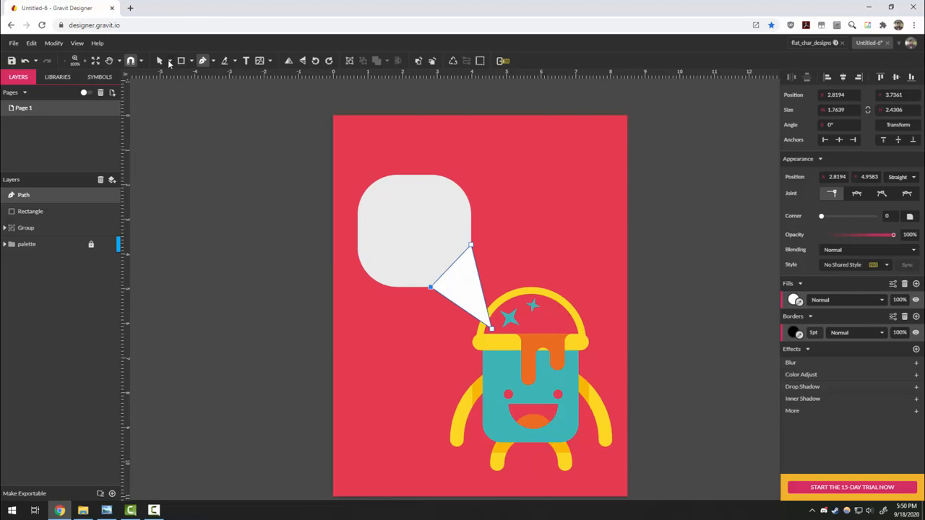
Bend the two long sides of the triangular tail into curves sweeping toward the character.
left_click(169, 61)
left_click(181, 89)
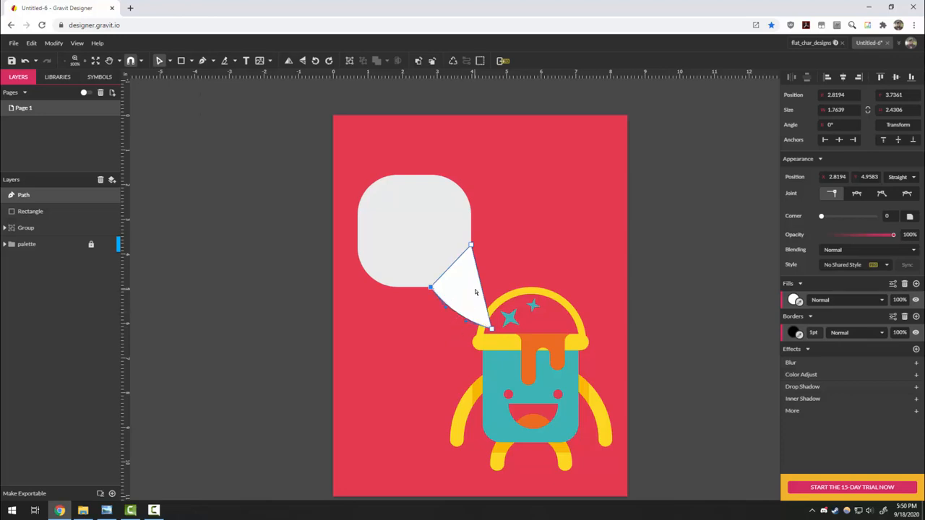
left_click_drag(482, 292, 477, 296)
left_click(306, 394)
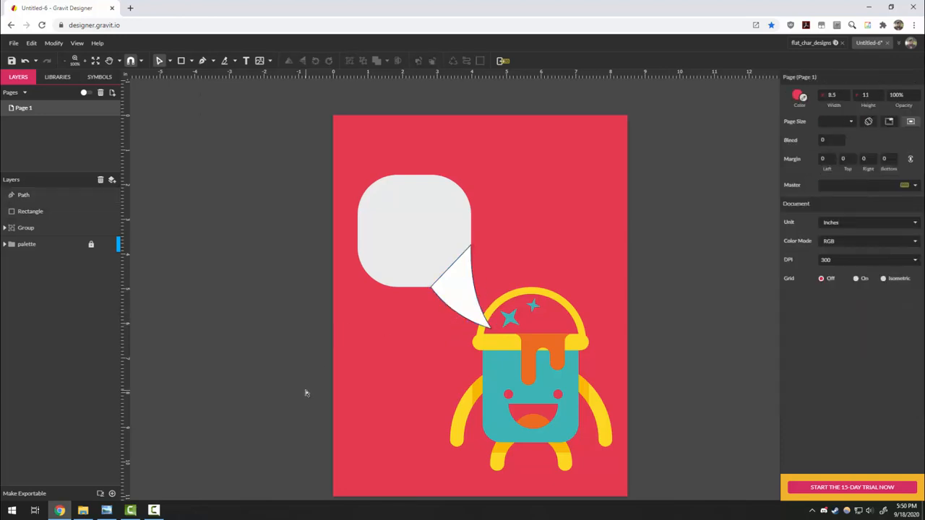
Combine the curved tail and the rounded rectangle into one compound shape.
left_click(453, 295)
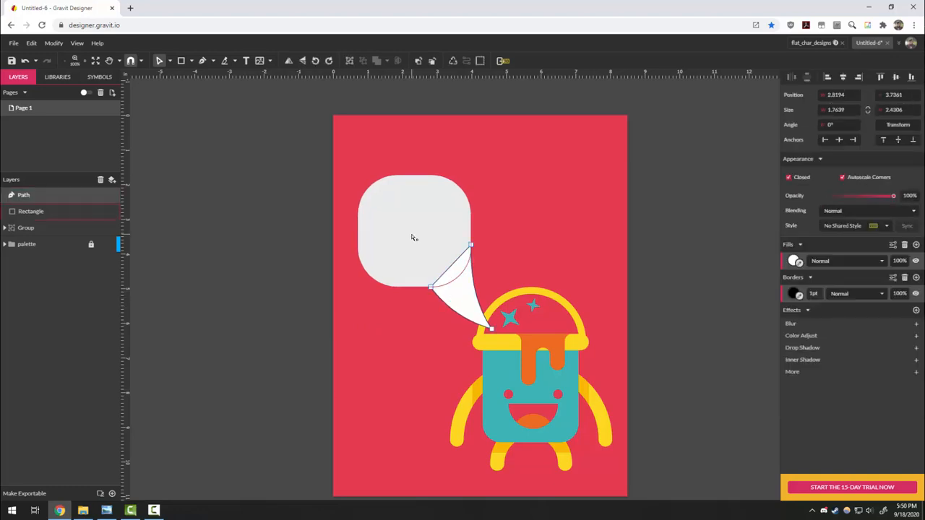
left_click(412, 250)
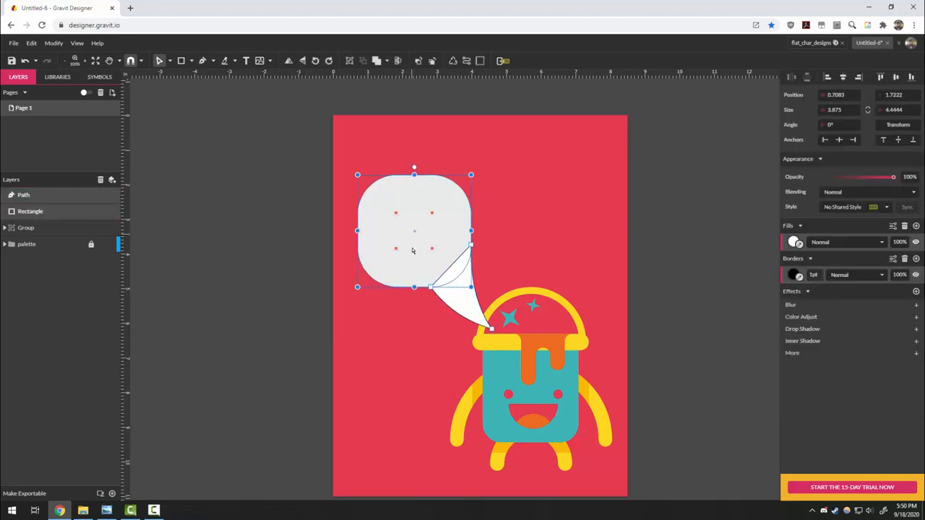
left_click(379, 61)
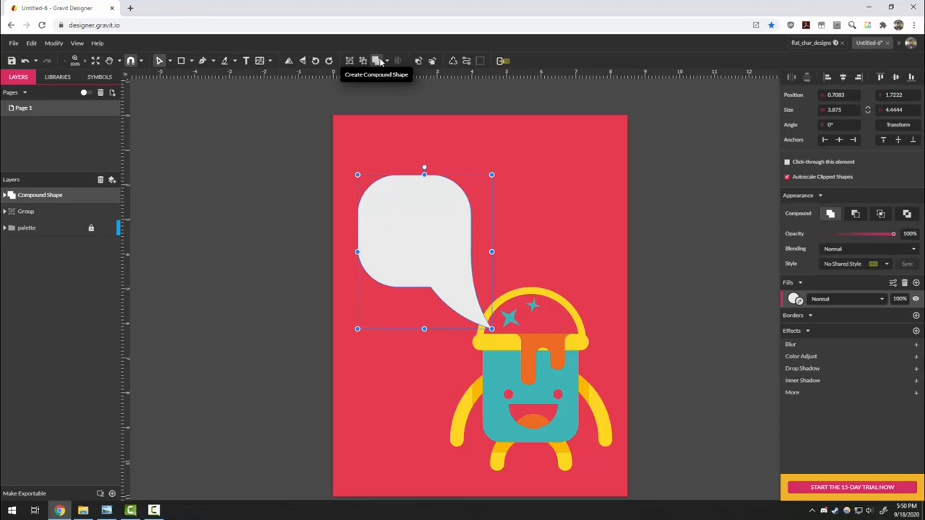
Convert the speech bubble compound shape into a single path.
right_click(419, 214)
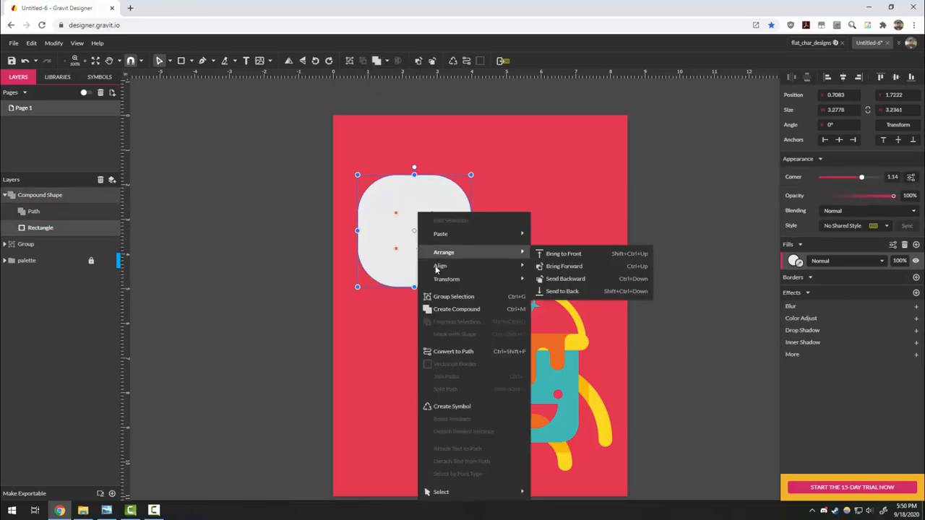
left_click(462, 351)
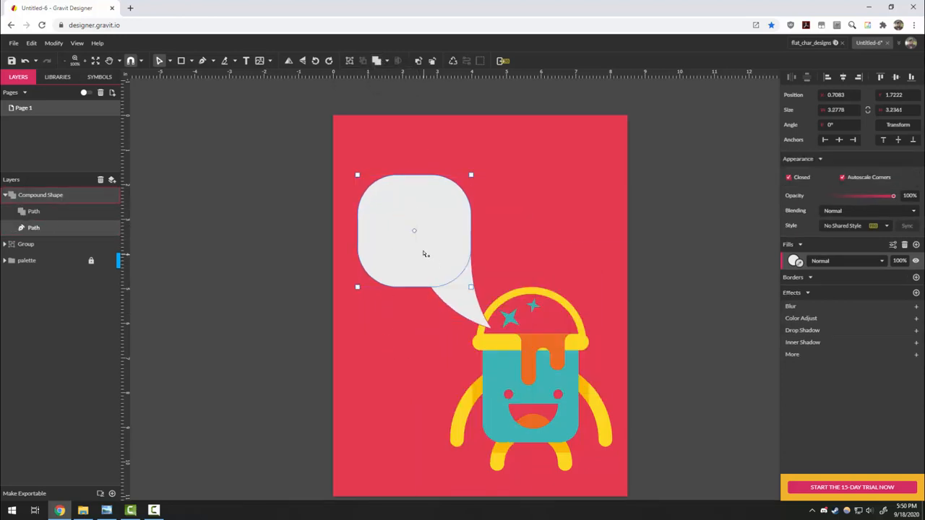
left_click(171, 62)
left_click(186, 75)
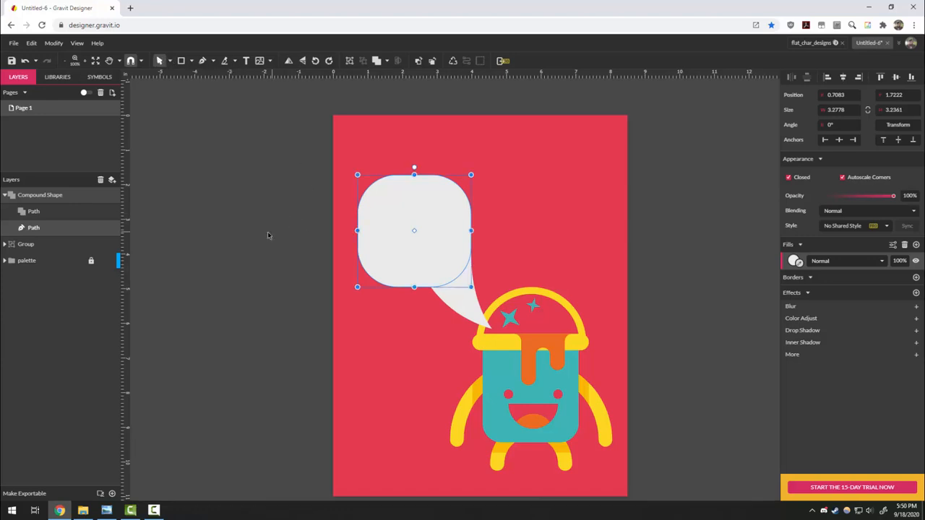
right_click(390, 213)
left_click(441, 351)
left_click(283, 282)
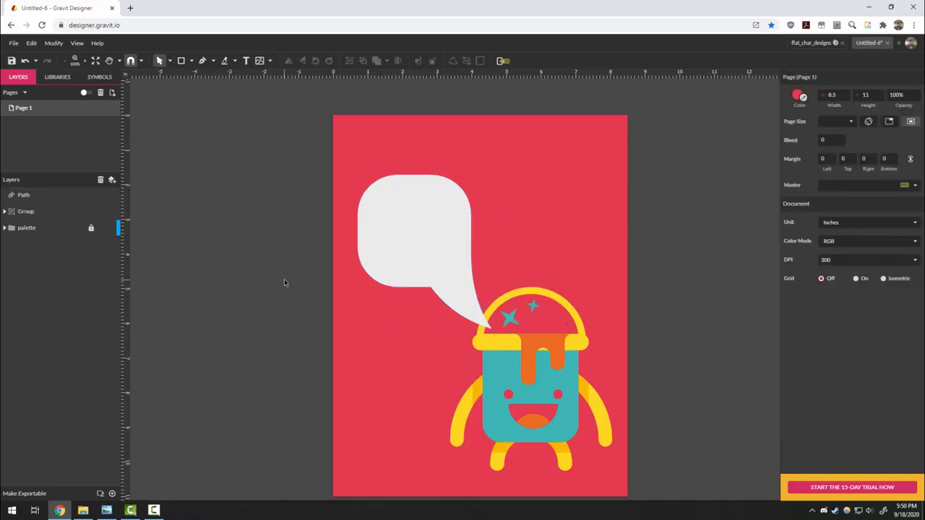
Move the speech bubble down and left to about X 0.25 in, Y 2.74 in, beside the character.
left_click(452, 281)
left_click_drag(452, 280, 435, 316)
left_click(679, 332)
Move the speech bubble and the bucket character together straight up the page.
left_click(529, 306)
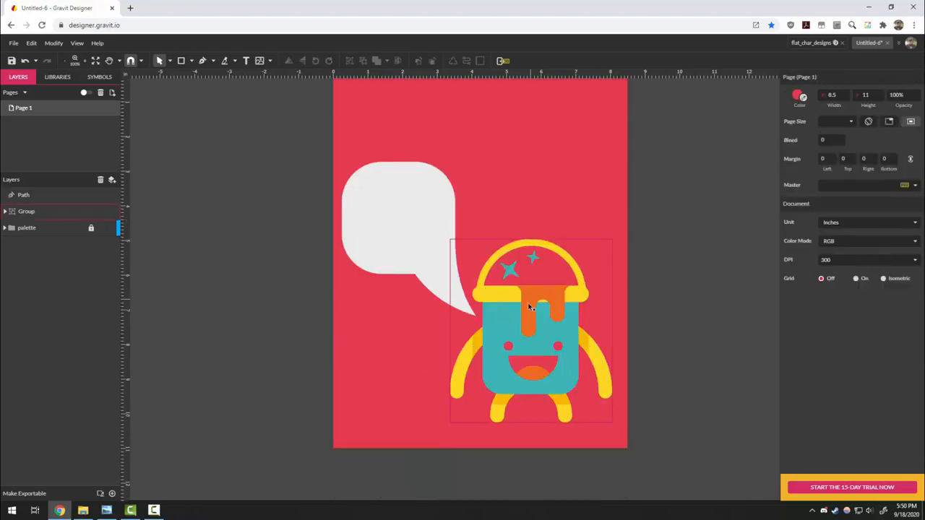
left_click_drag(304, 186, 595, 484)
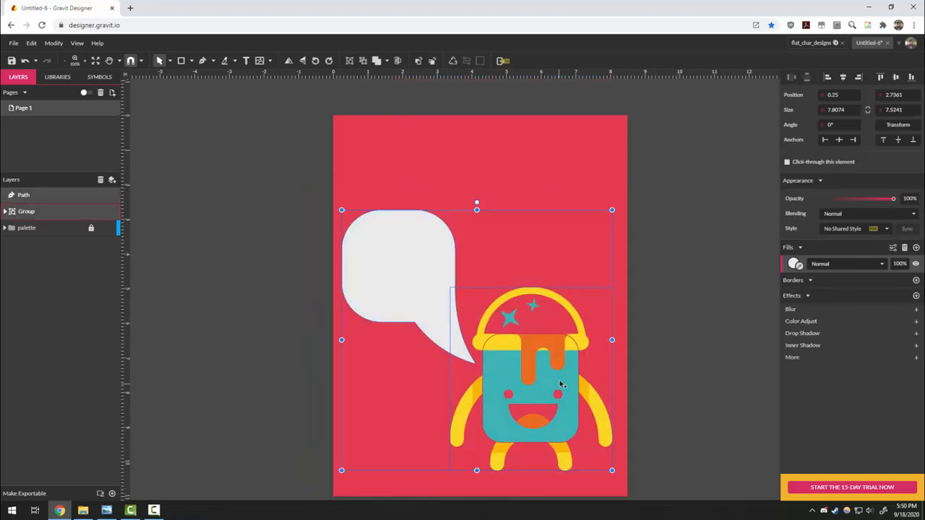
left_click_drag(557, 383, 556, 327)
left_click(677, 340)
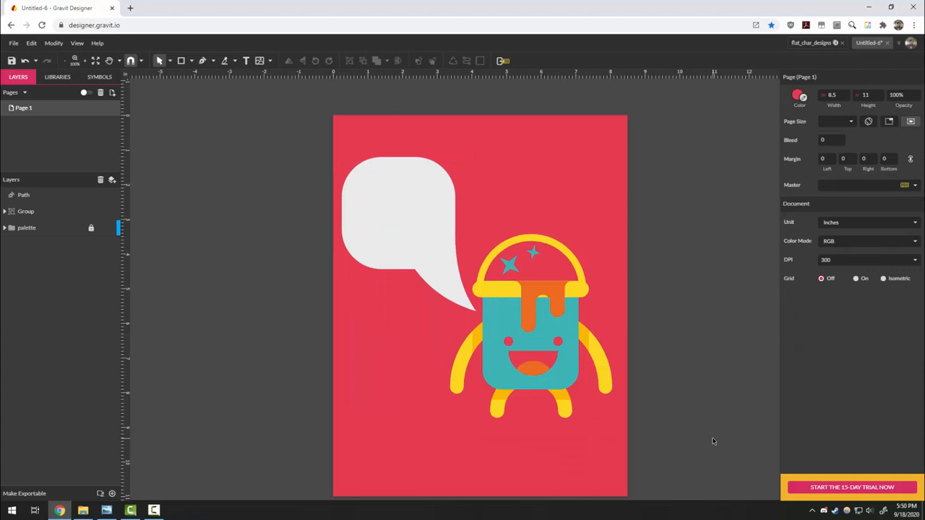
Add a text object inside the speech bubble and set its font size to 40 pt.
key("t")
left_click(363, 198)
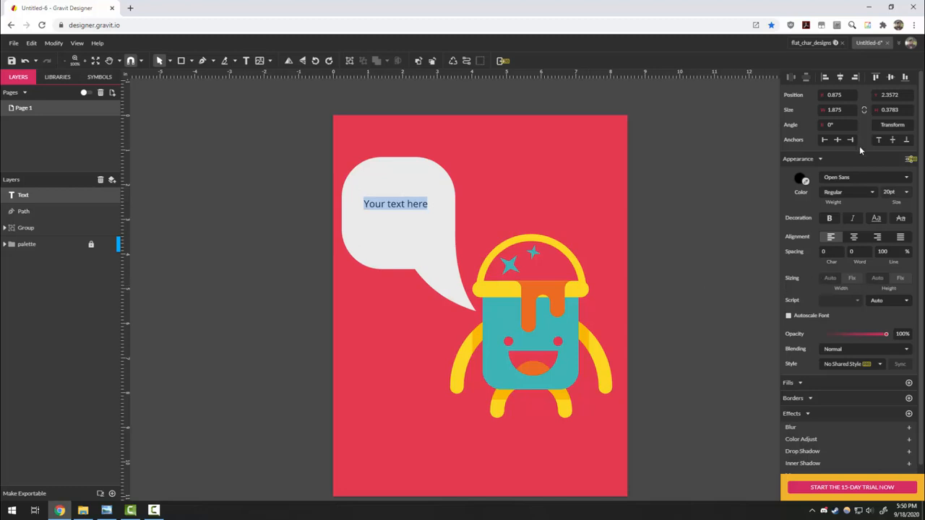
left_click_drag(894, 192, 894, 187)
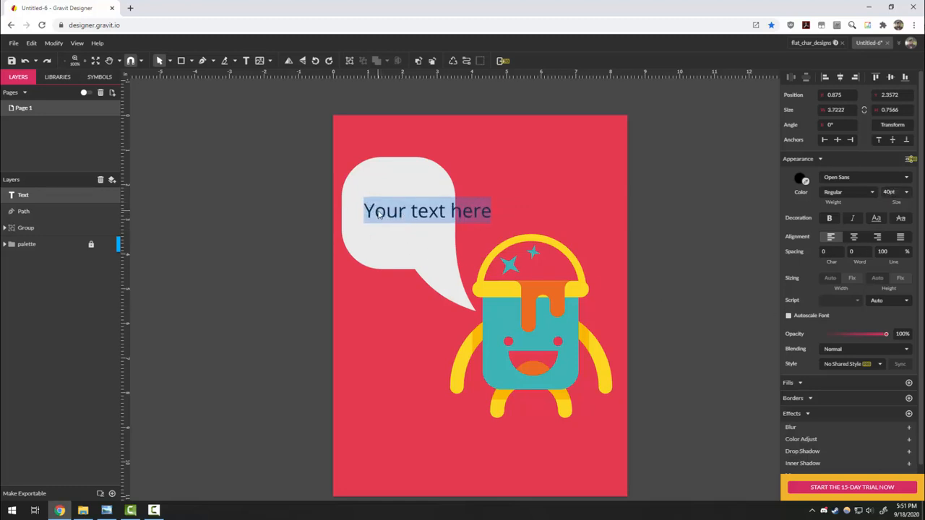
Replace the placeholder text in the speech bubble with "Let's Get" and "Creative!" on two lines.
left_click_drag(377, 214, 502, 207)
key("BackSpace")
key("BackSpace")
type("L")
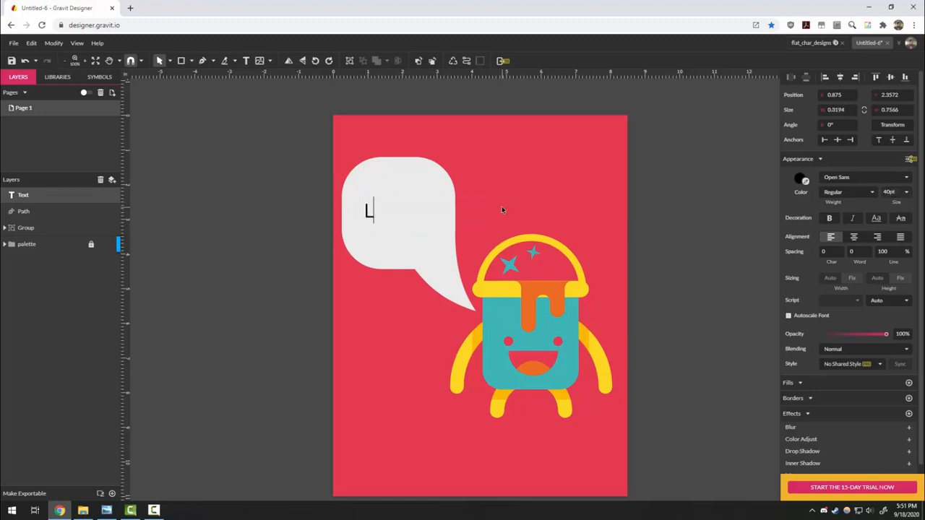
type("et's Get")
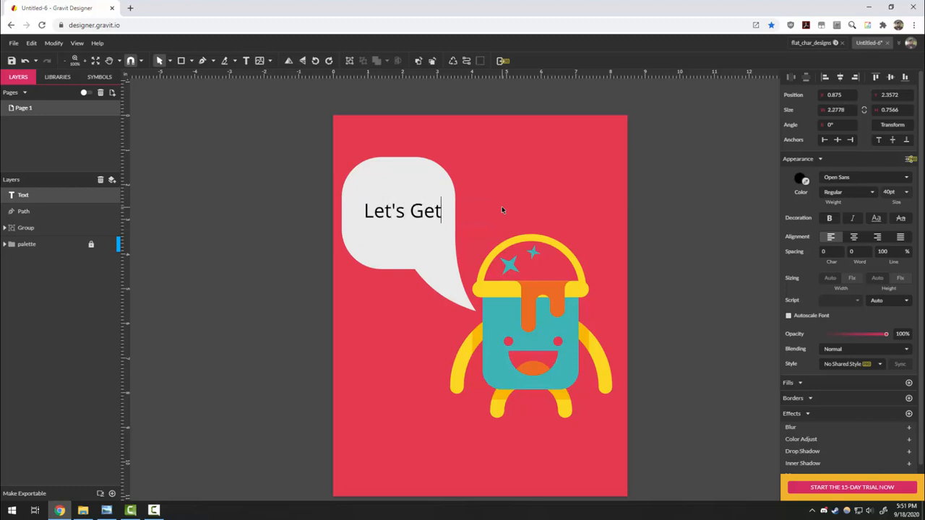
key("Return")
type("Creative!")
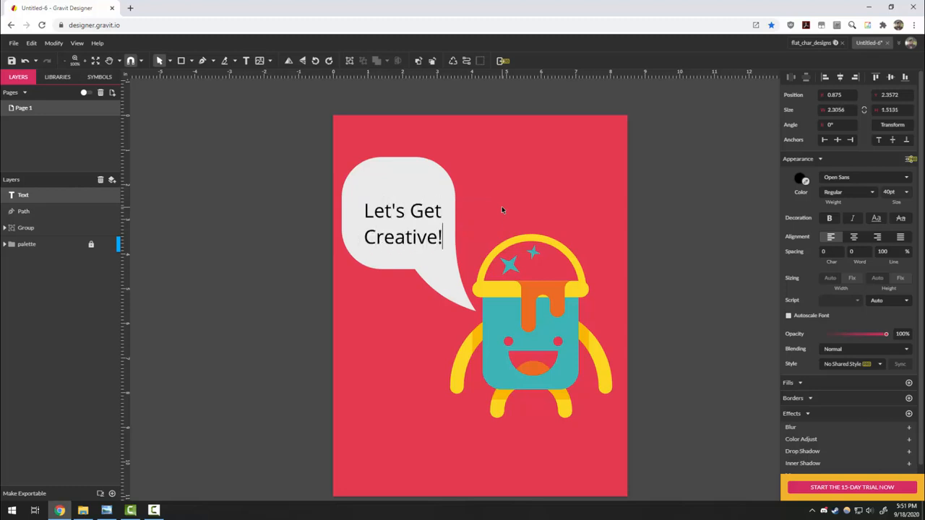
left_click_drag(363, 208, 445, 254)
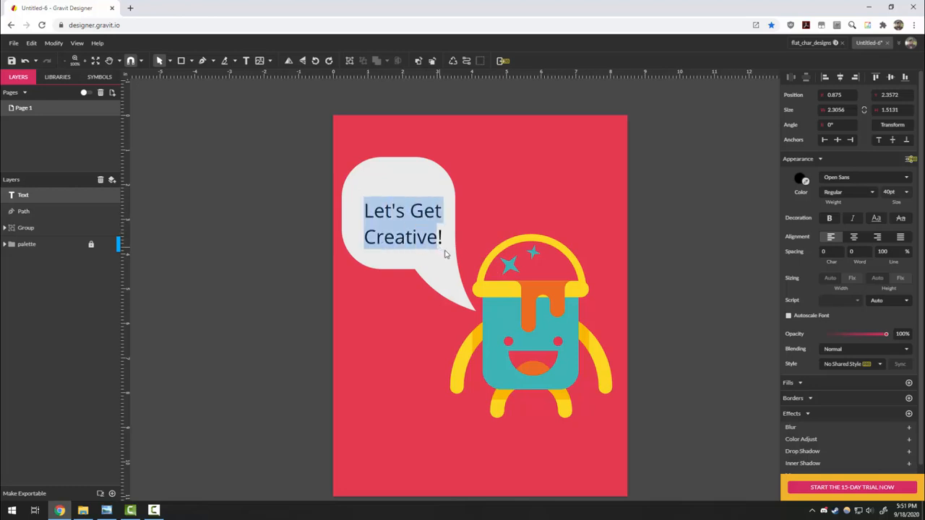
left_click(889, 178)
type("nun")
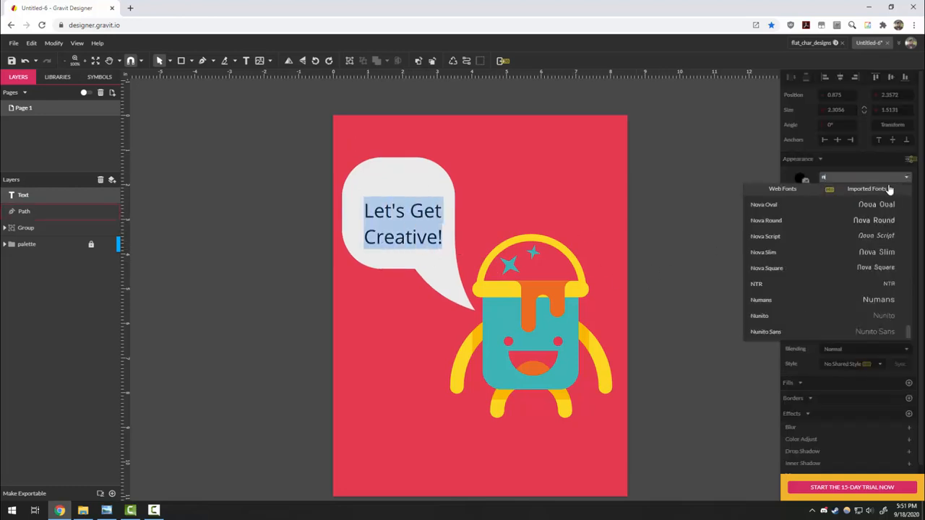
key("BackSpace")
key("BackSpace")
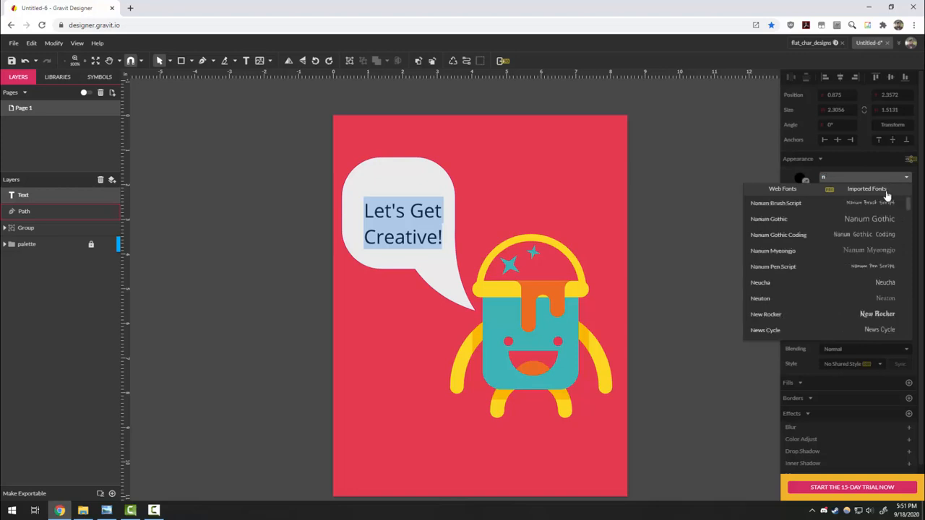
scroll(827, 260, "down", 4)
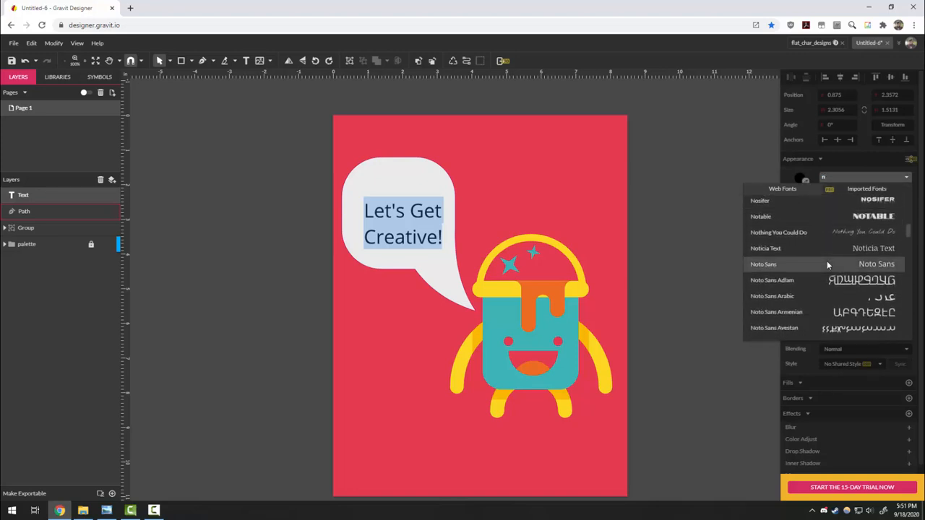
scroll(826, 261, "down", 3)
scroll(828, 265, "down", 1)
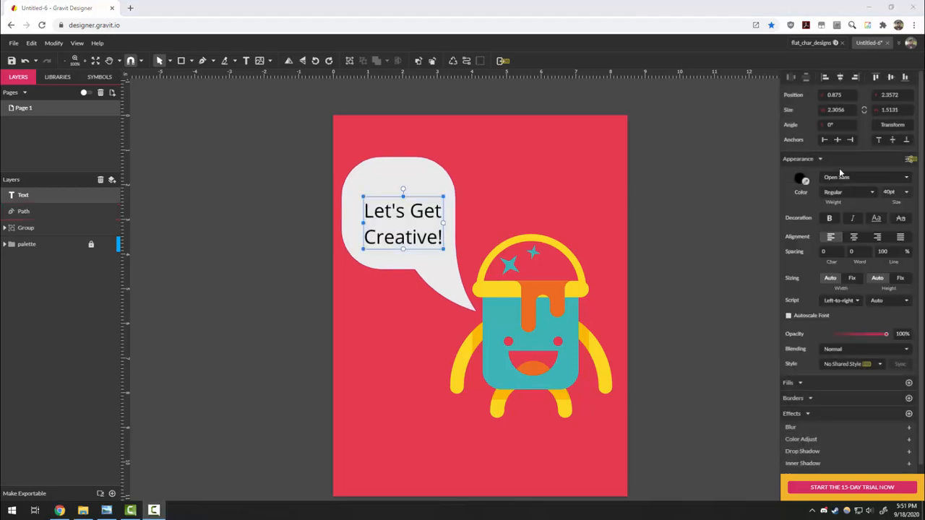
Set the font of the speech bubble text to Nanum Pen Script.
left_click(839, 176)
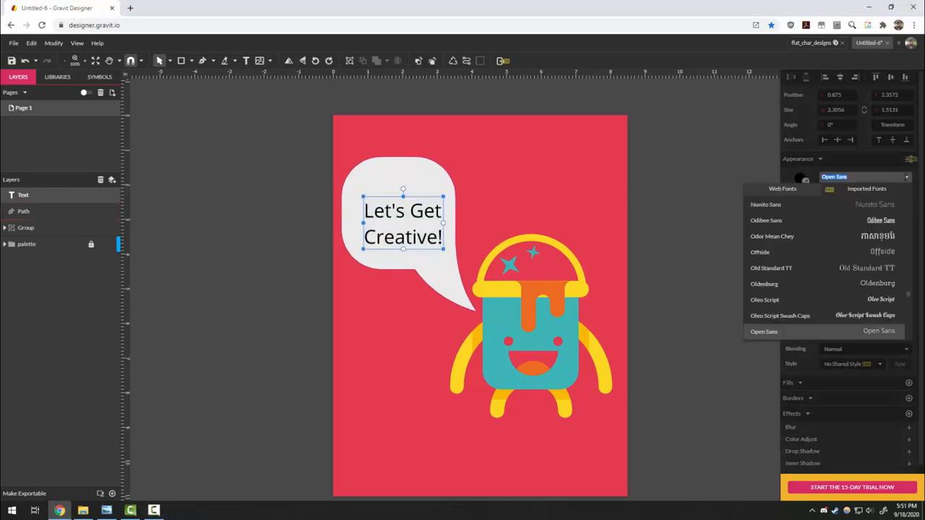
type("nan")
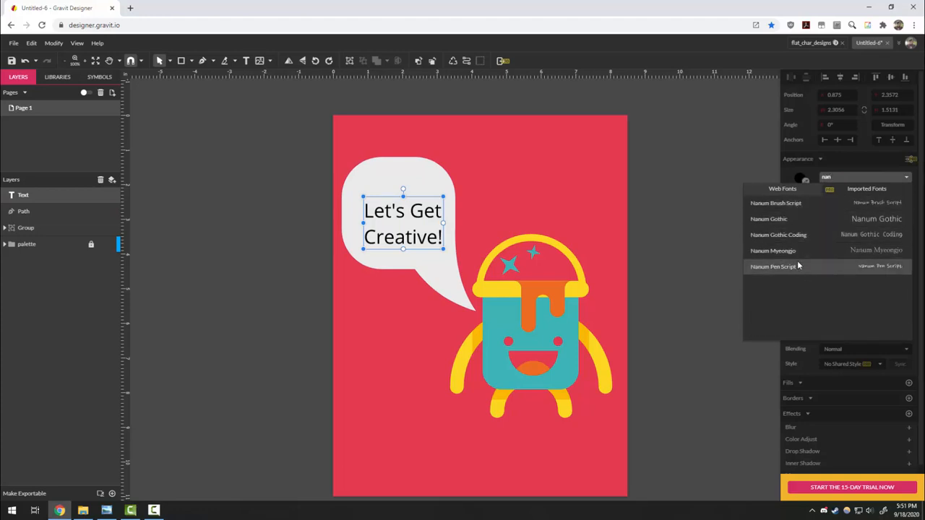
left_click(787, 266)
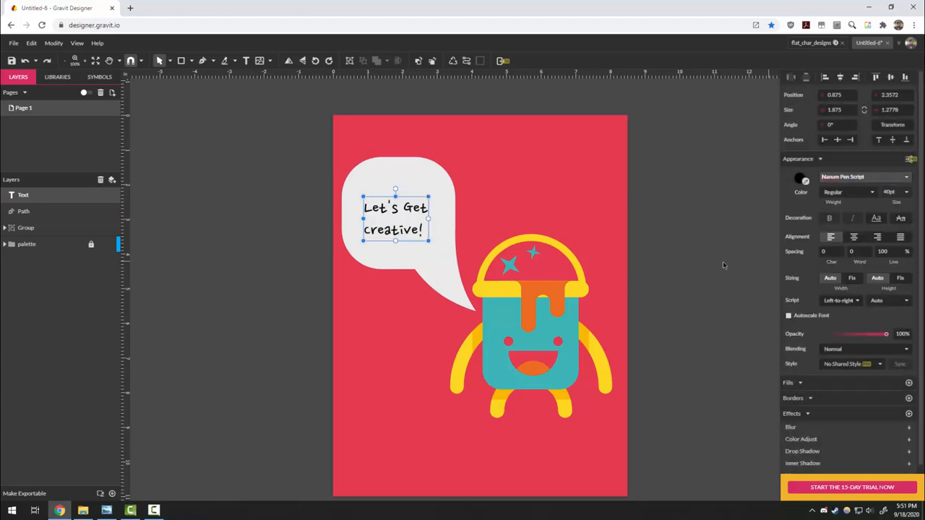
Center-align the speech bubble text, enlarged to 62 pt, and move it up and left to sit within the bubble.
left_click(854, 237)
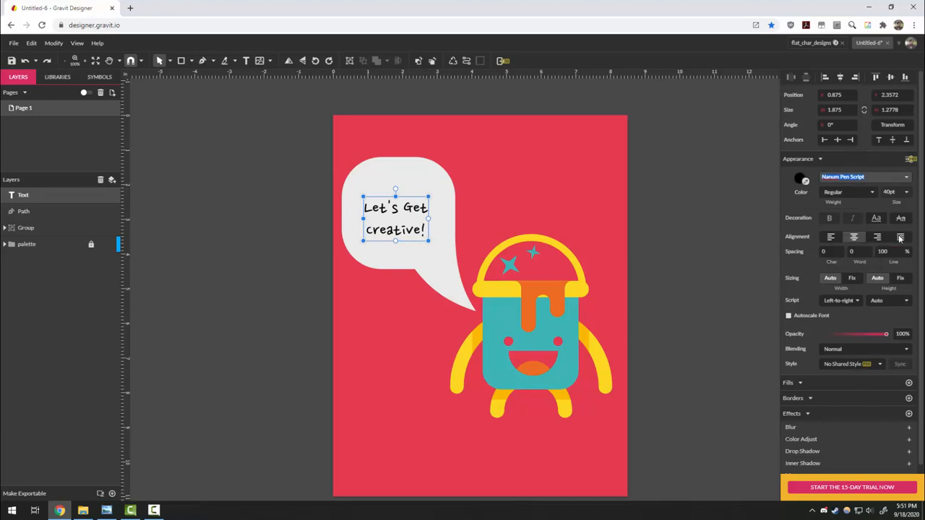
left_click(903, 190)
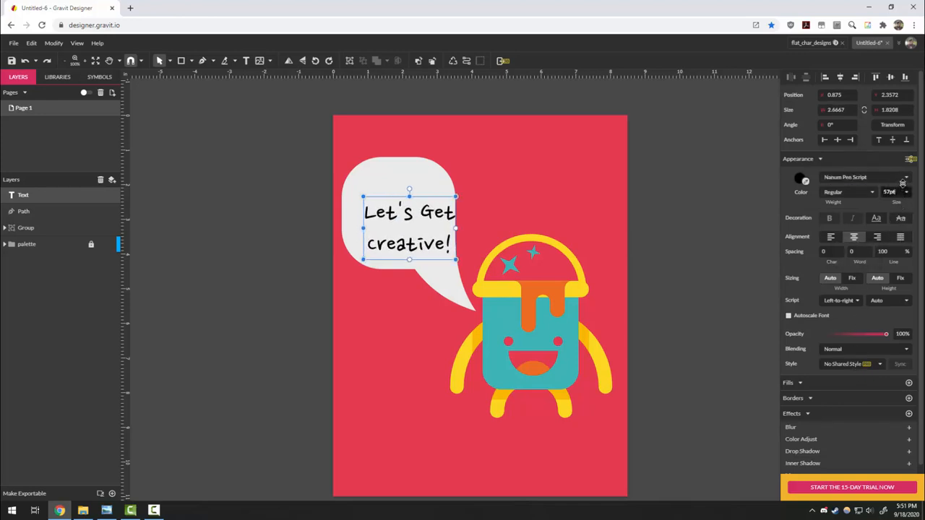
left_click_drag(399, 213, 383, 203)
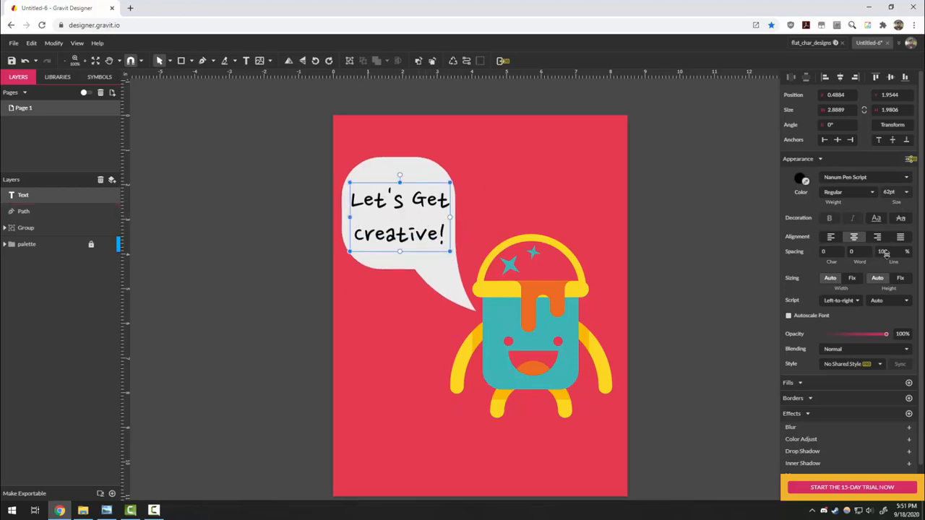
Set the line spacing of the speech bubble text to 71.8%.
left_click_drag(886, 254, 909, 390)
left_click(742, 310)
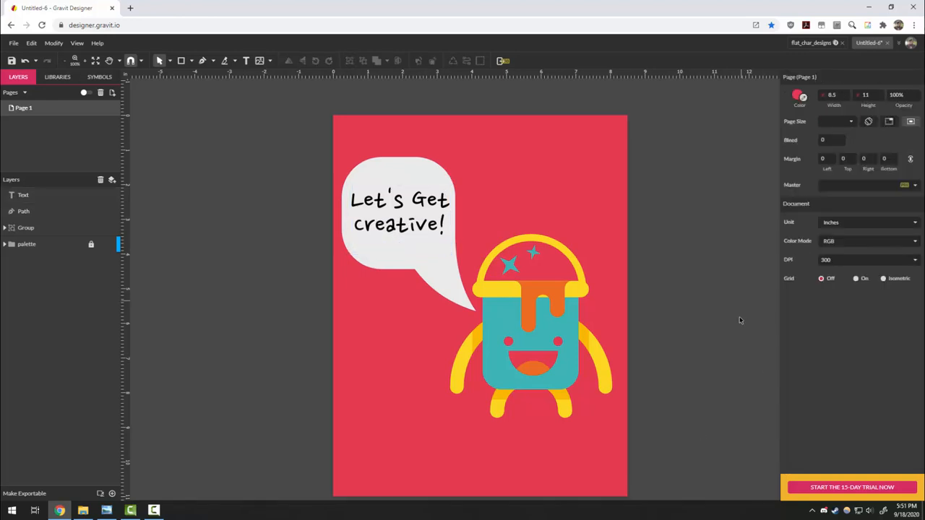
left_click(391, 223)
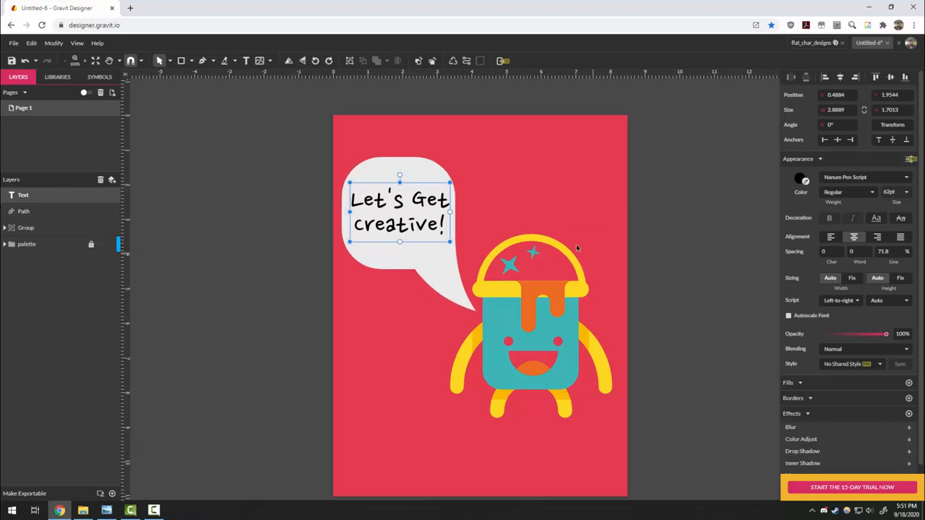
left_click(763, 192)
Show the palette swatches outside the page and color the speech bubble text with the red swatch.
left_click(910, 122)
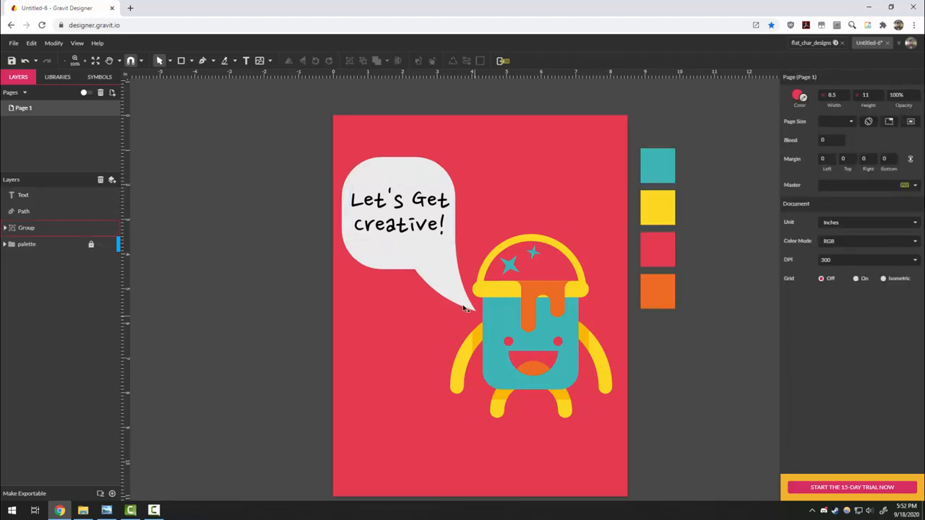
left_click(423, 234)
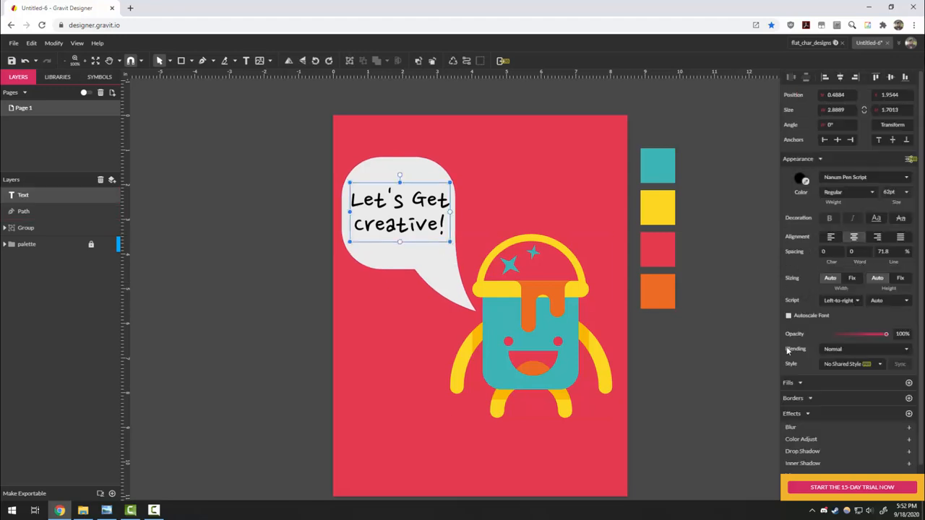
left_click(804, 181)
left_click(657, 252)
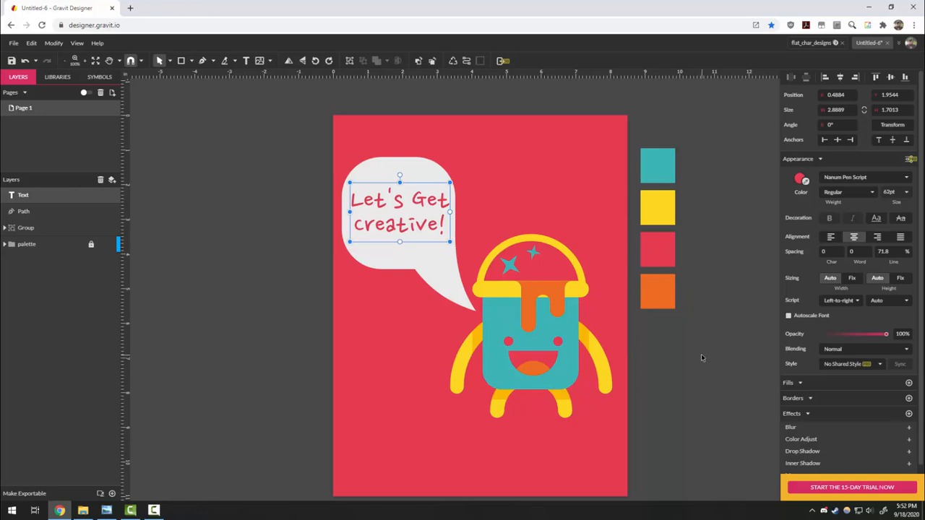
Recolor the speech bubble text with the palette's orange swatch and deselect it.
left_click(804, 181)
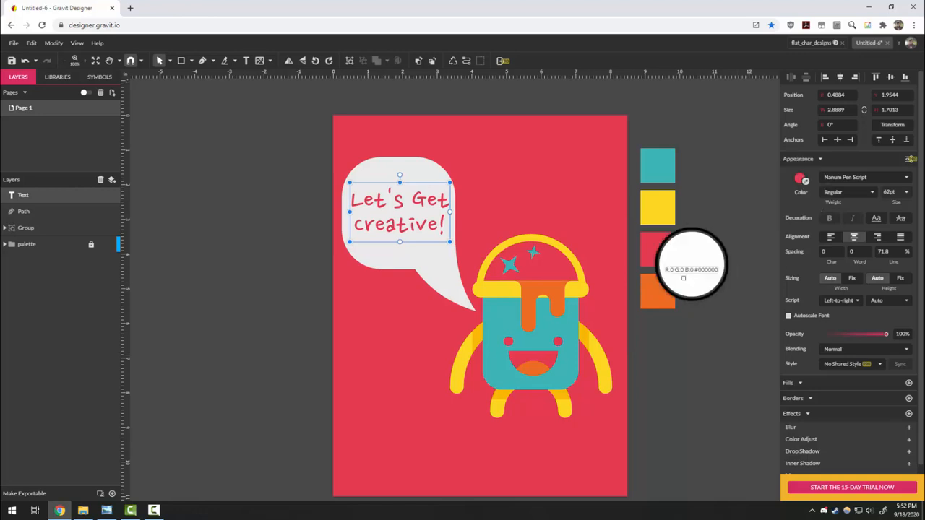
left_click(656, 300)
left_click(682, 395)
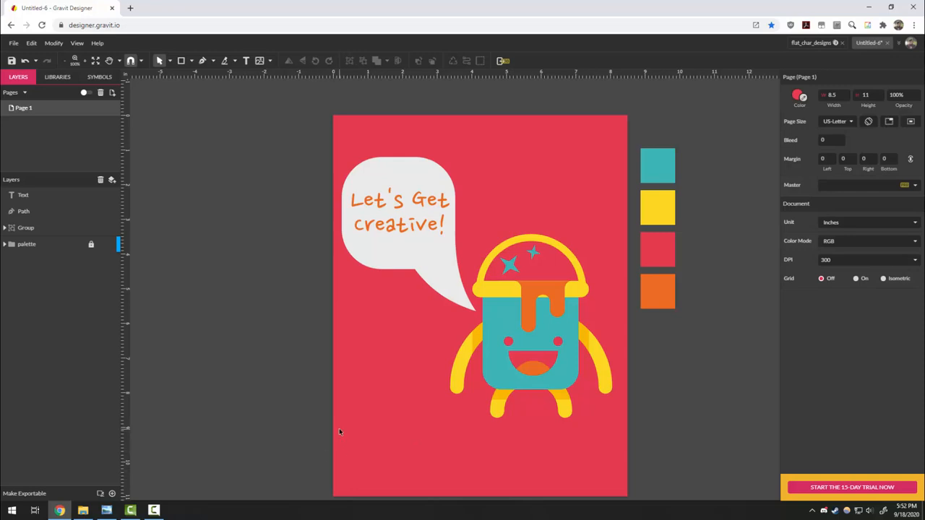
Draw a full-width rectangle 8.5 by about 2.27 in along the page's lower edge and fill it with the palette's orange.
scroll(339, 432, "down", 1)
scroll(360, 419, "up", 1)
left_click(191, 61)
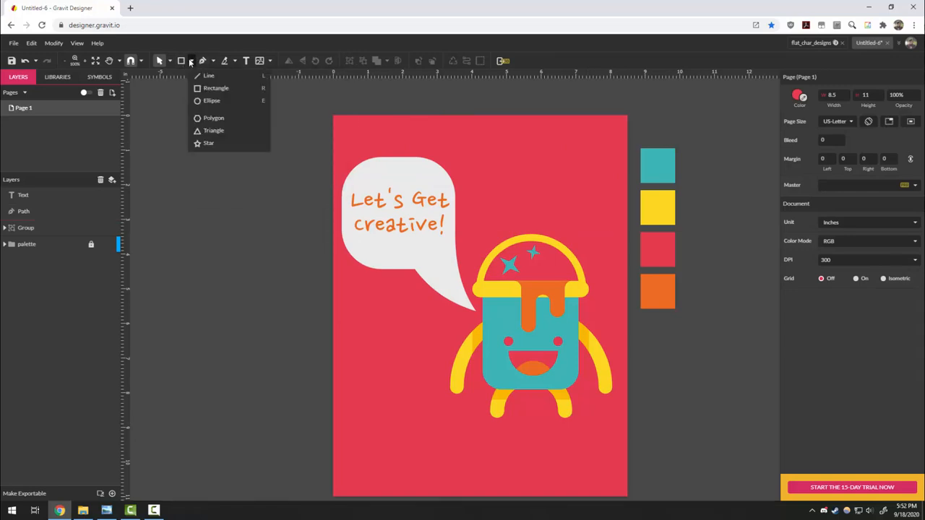
left_click(209, 88)
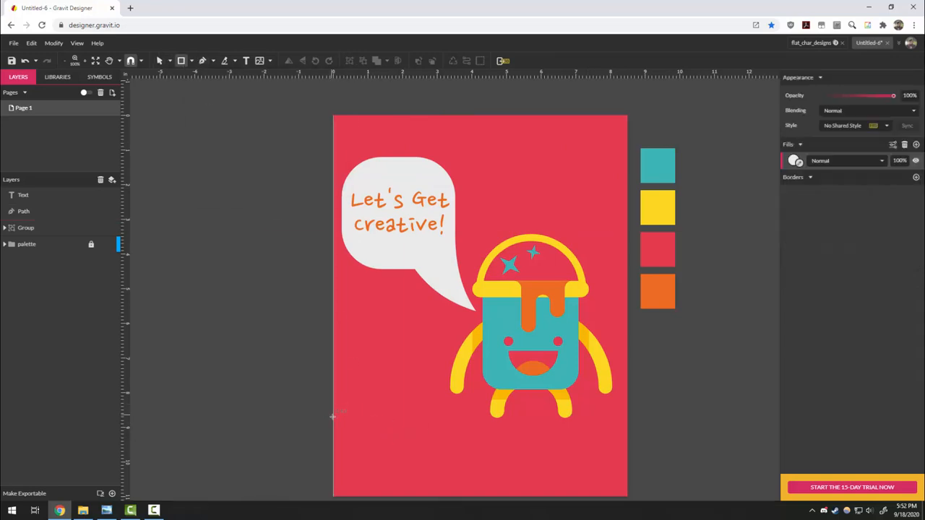
left_click_drag(332, 417, 627, 443)
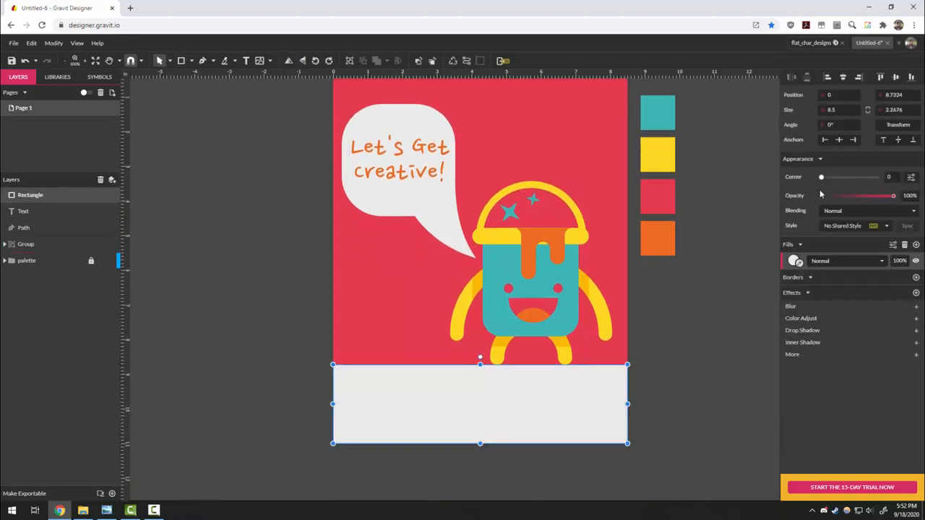
left_click_drag(798, 261, 659, 233)
Extend the orange rectangle upward to about 2.47 in tall and place it behind the bucket character group.
left_click_drag(480, 364, 480, 358)
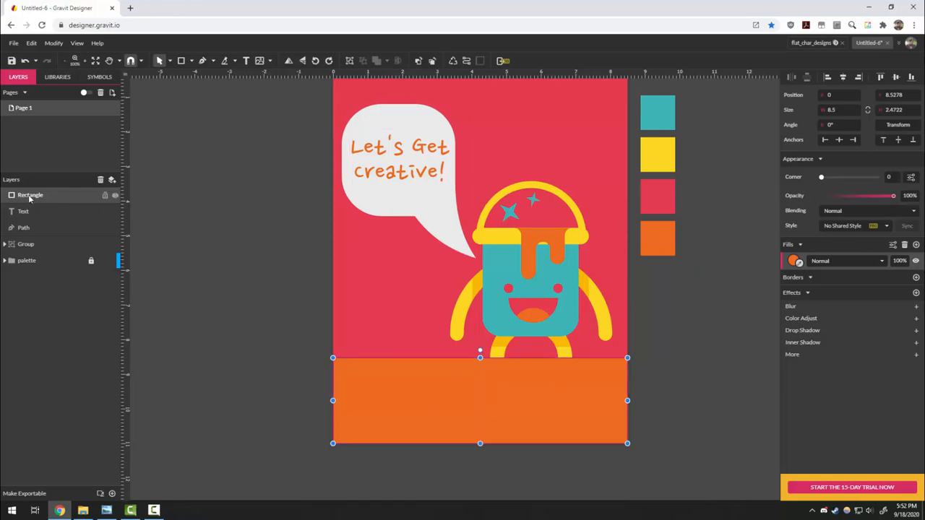
left_click_drag(25, 195, 28, 255)
left_click(236, 404)
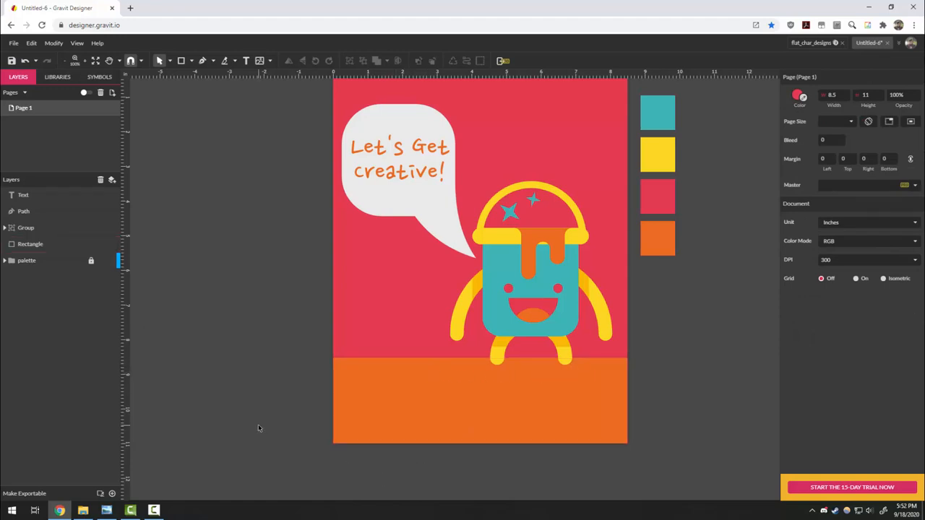
Delete the orange rectangle beneath the bucket character.
left_click(431, 411)
key("Delete")
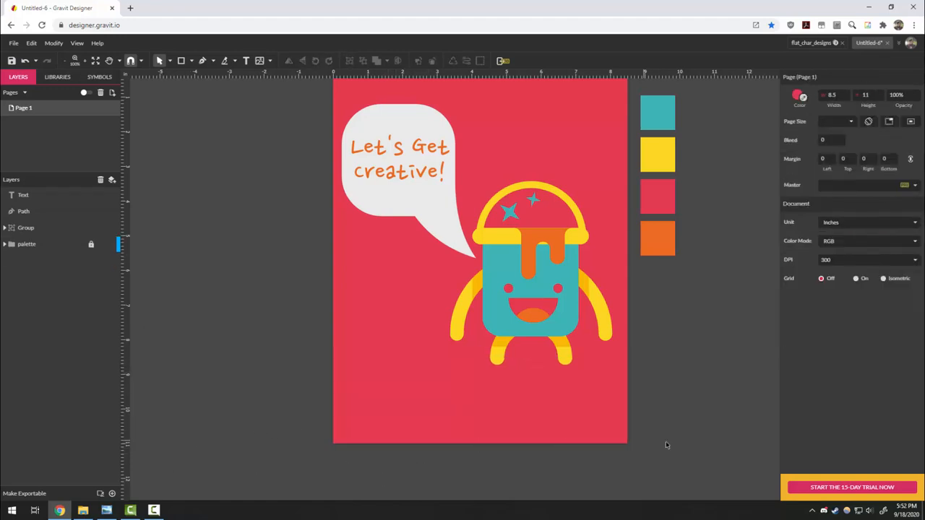
scroll(665, 441, "up", 1)
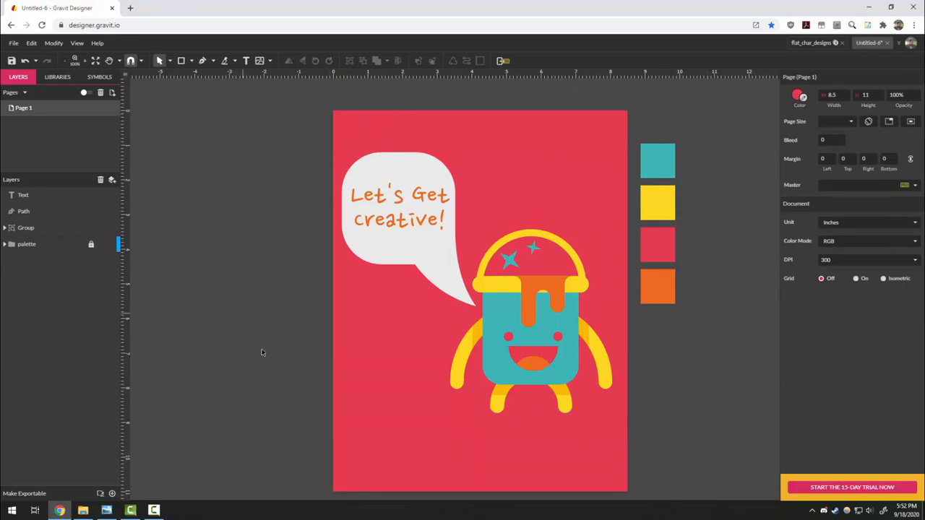
Save the poster design to the cloud as paintcan2.
left_click(13, 43)
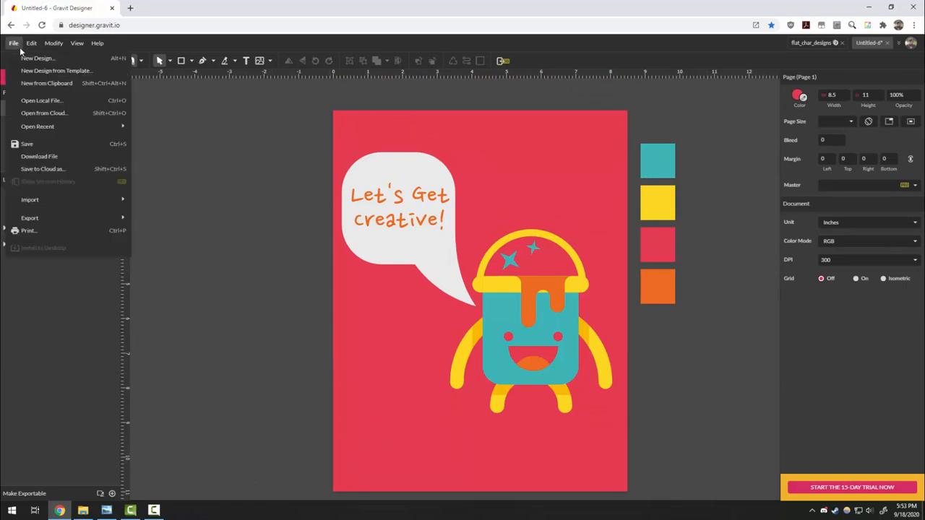
left_click(37, 141)
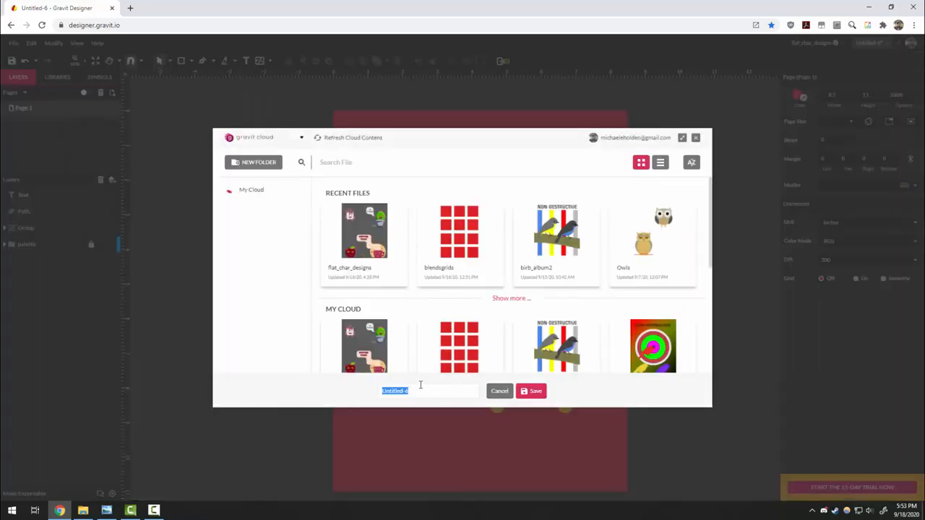
type("paintcan2")
left_click(544, 396)
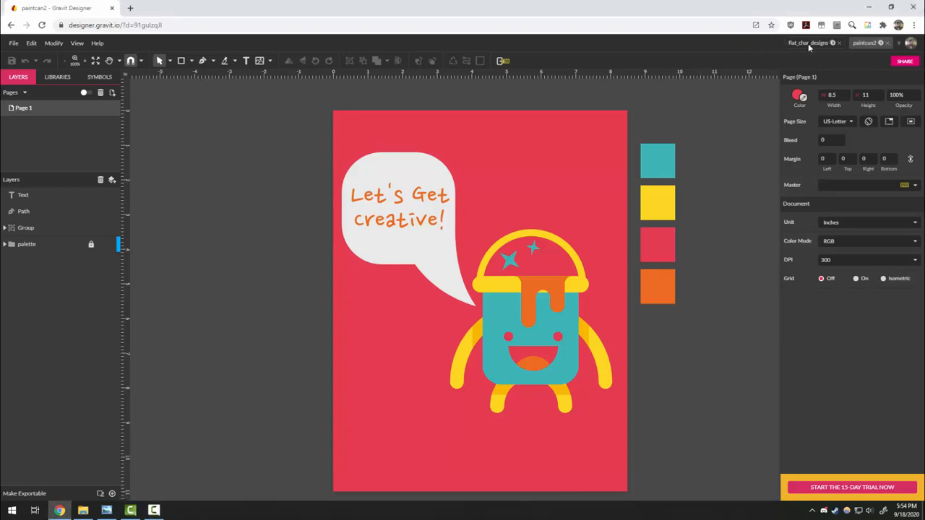
Switch to the flat_char_designs document and examine the apple character's face and the arc settings of its eye.
left_click(806, 43)
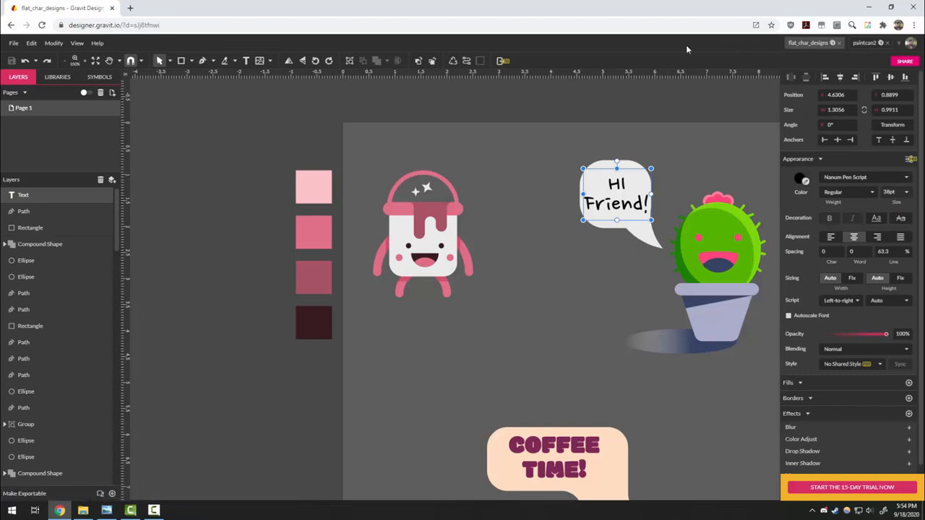
left_click_drag(260, 360, 256, 333)
scroll(256, 337, "up", 1)
scroll(442, 361, "down", 5)
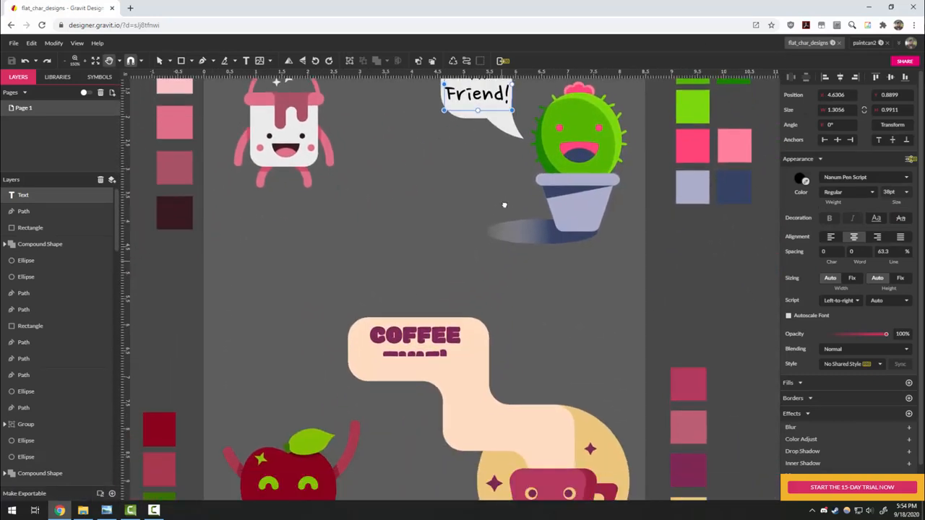
left_click_drag(505, 174, 559, 137)
left_click_drag(411, 387, 500, 315)
key("v")
scroll(420, 278, "up", 3)
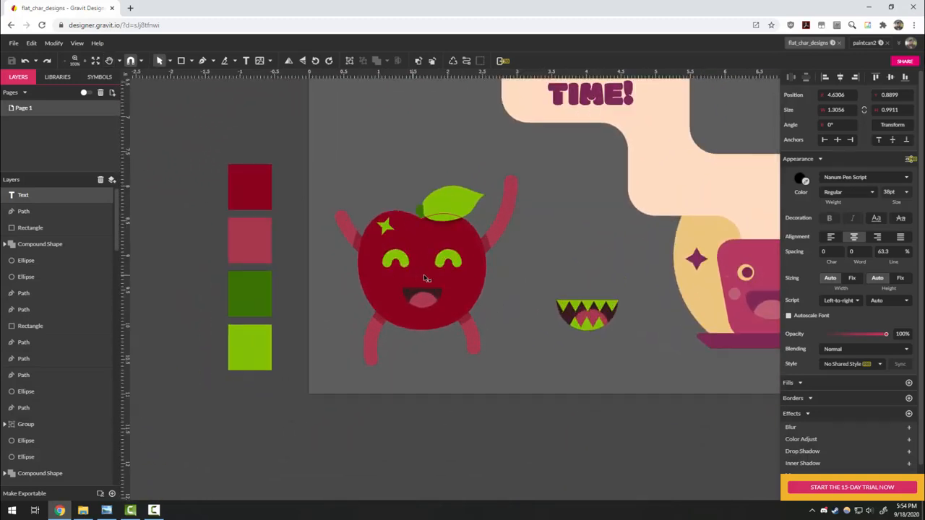
scroll(535, 318, "up", 3)
key("h")
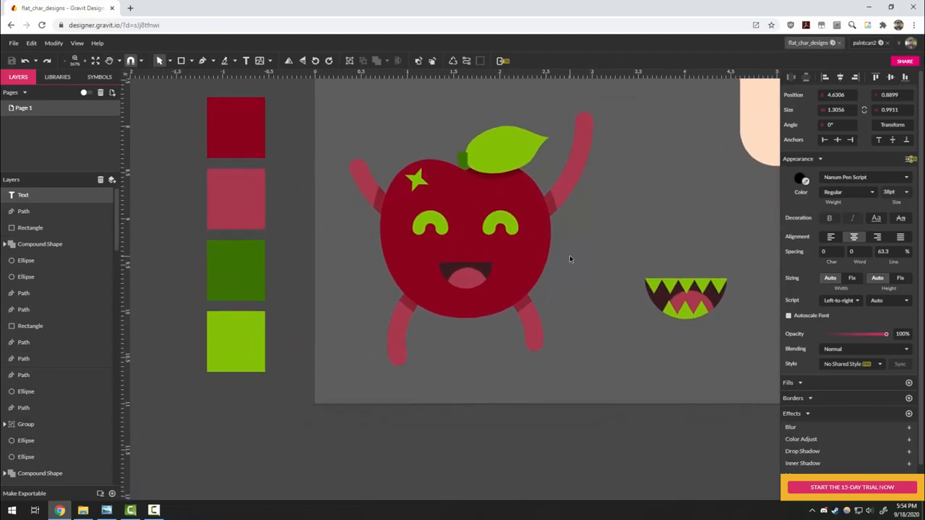
left_click_drag(599, 305, 602, 311)
key("v")
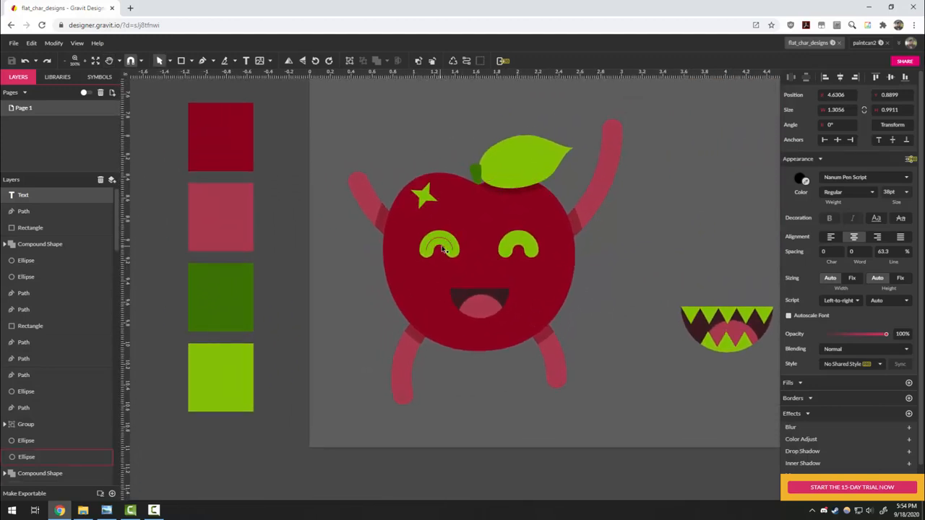
left_click(517, 249)
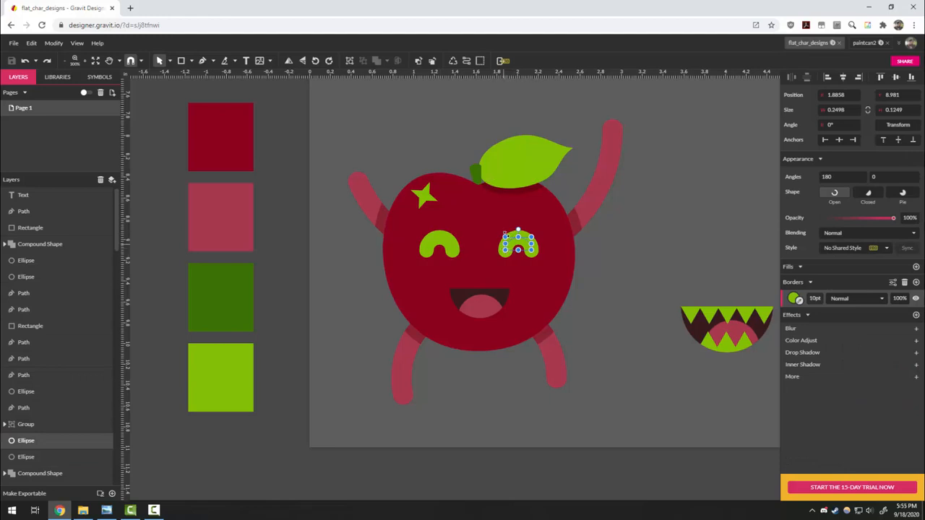
Draw a circle about 0.26 in wide beside the apple and set its green border to 9 pt.
left_click(192, 61)
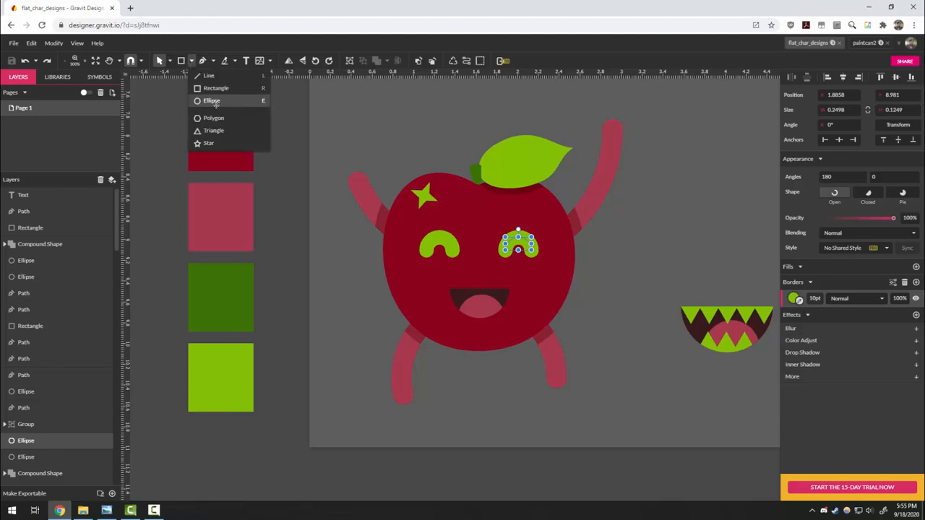
left_click(211, 101)
left_click_drag(338, 359, 376, 321)
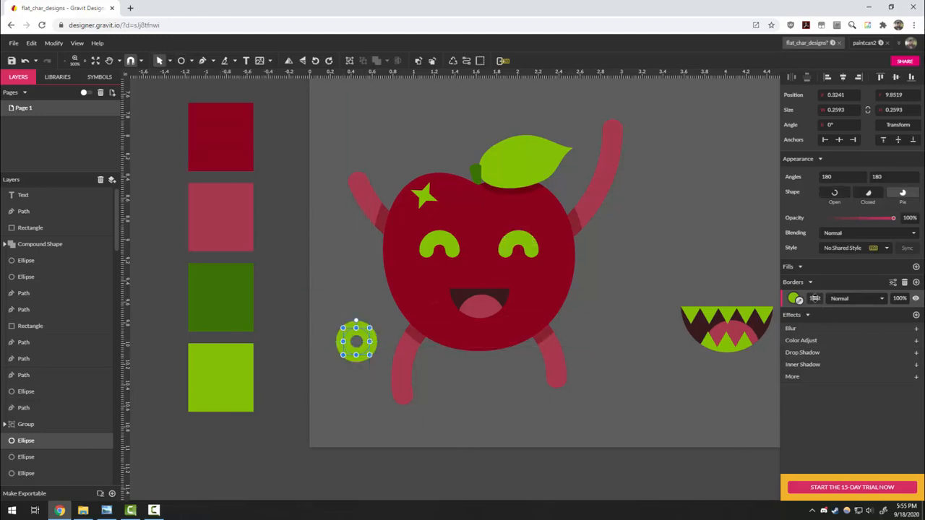
scroll(815, 298, "up", 6)
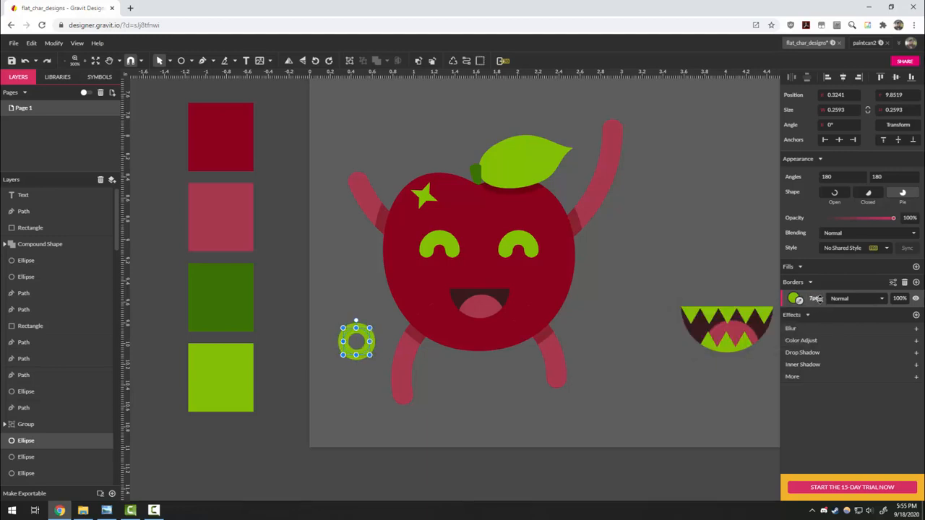
scroll(817, 298, "up", 2)
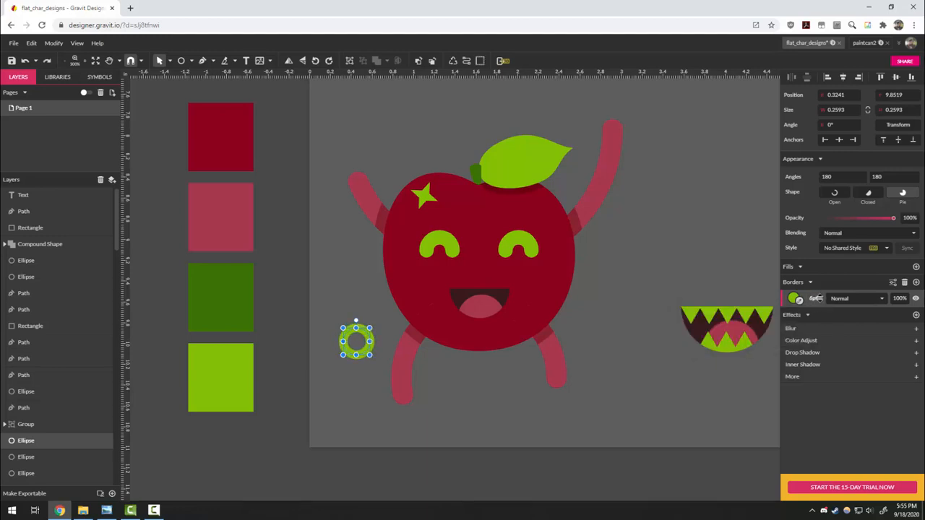
Turn the circle into an open half arc with angles 180 and 0, and give its border round ends.
left_click(893, 176)
left_click(855, 174)
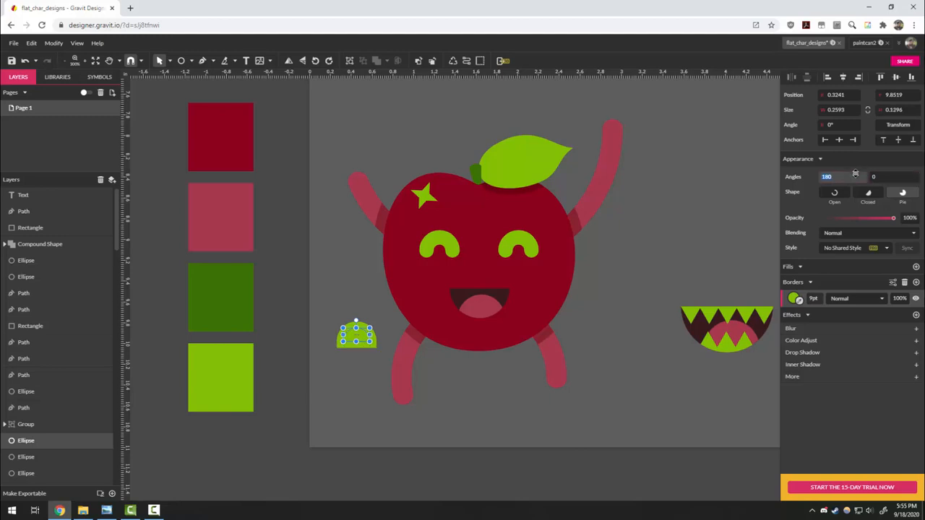
left_click(837, 193)
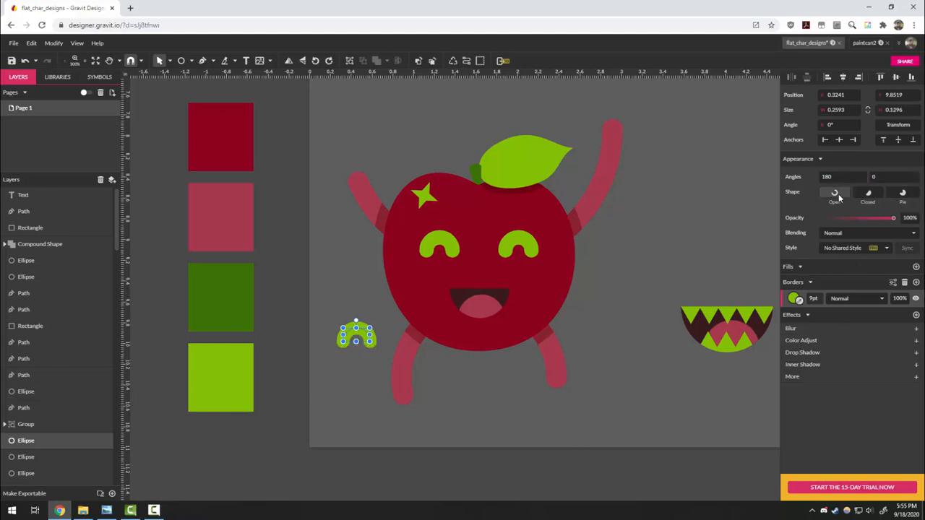
left_click(893, 283)
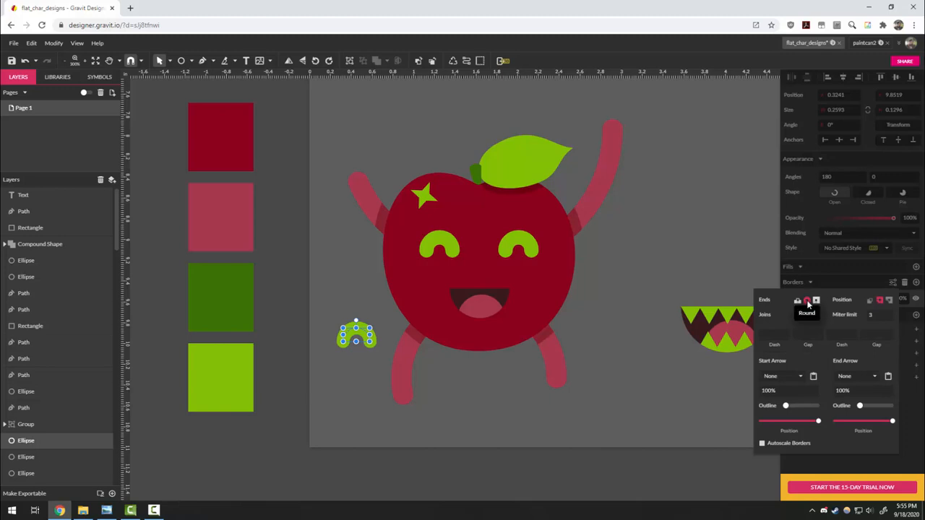
left_click(458, 444)
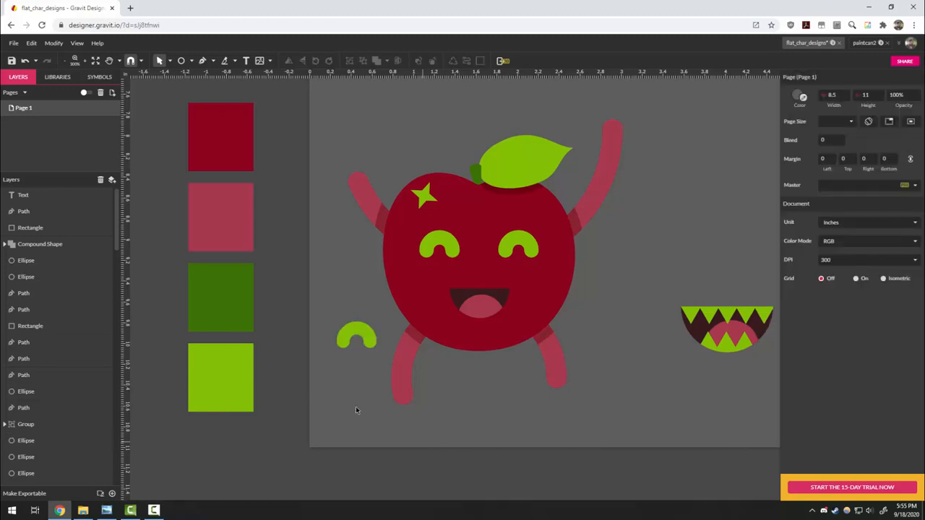
Delete the practice eye arc beside the apple.
left_click_drag(357, 335, 293, 325)
key("Delete")
Move the toothed mouth group from beside the apple onto its face, centred over the existing smile.
left_click_drag(526, 435, 205, 440)
left_click_drag(467, 429, 449, 430)
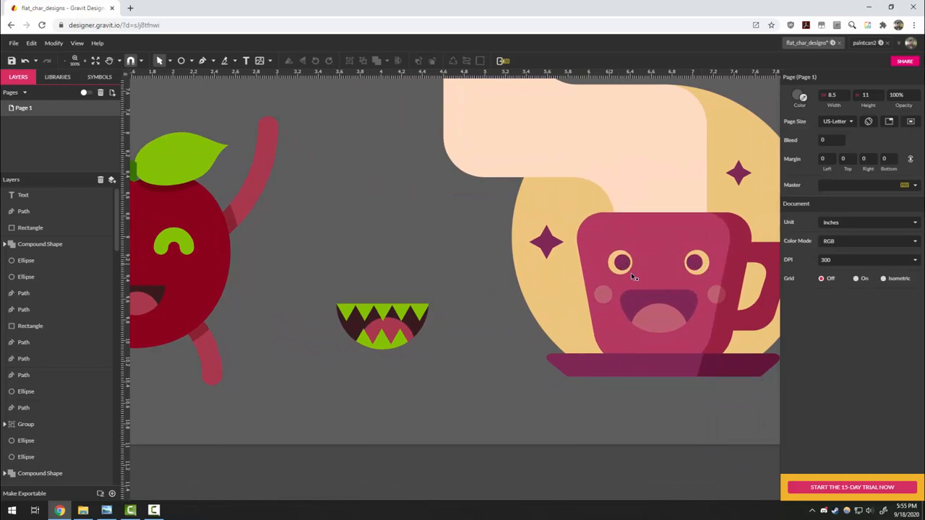
left_click_drag(421, 359, 738, 376)
scroll(355, 314, "up", 1)
scroll(377, 360, "up", 2)
left_click_drag(451, 365, 427, 349)
left_click_drag(483, 343, 353, 343)
scroll(426, 320, "down", 1)
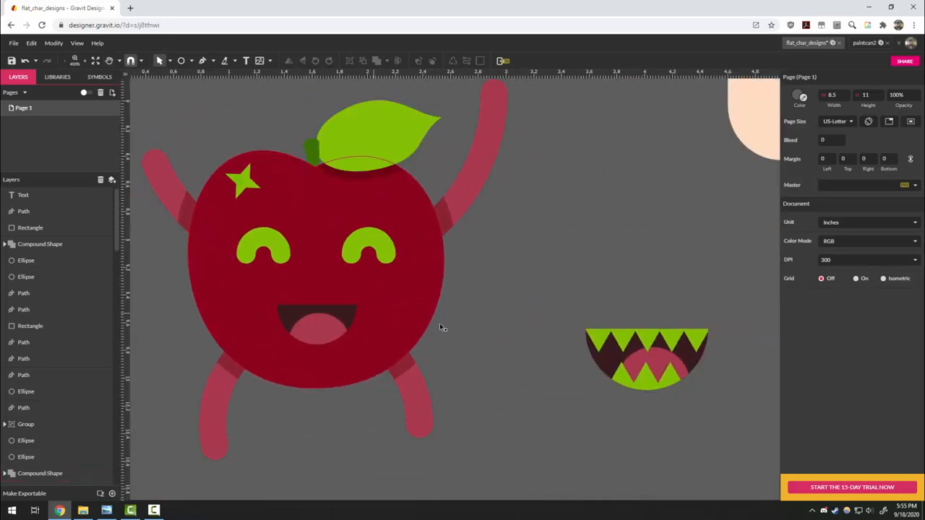
left_click_drag(635, 362, 527, 298)
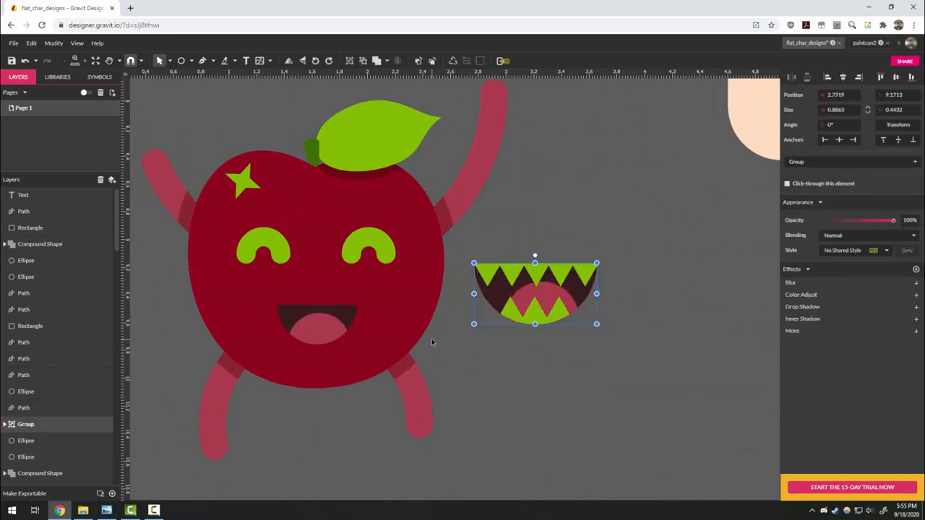
scroll(480, 405, "up", 4)
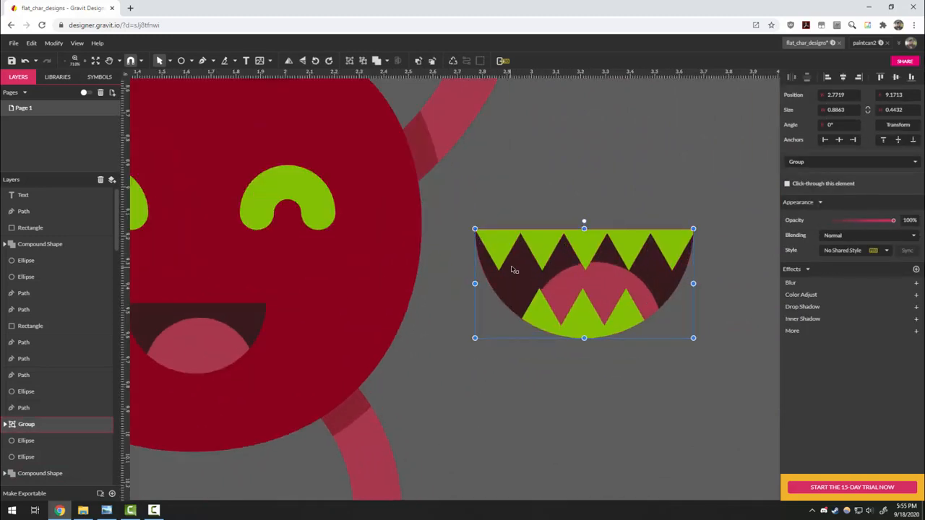
scroll(662, 334, "down", 4)
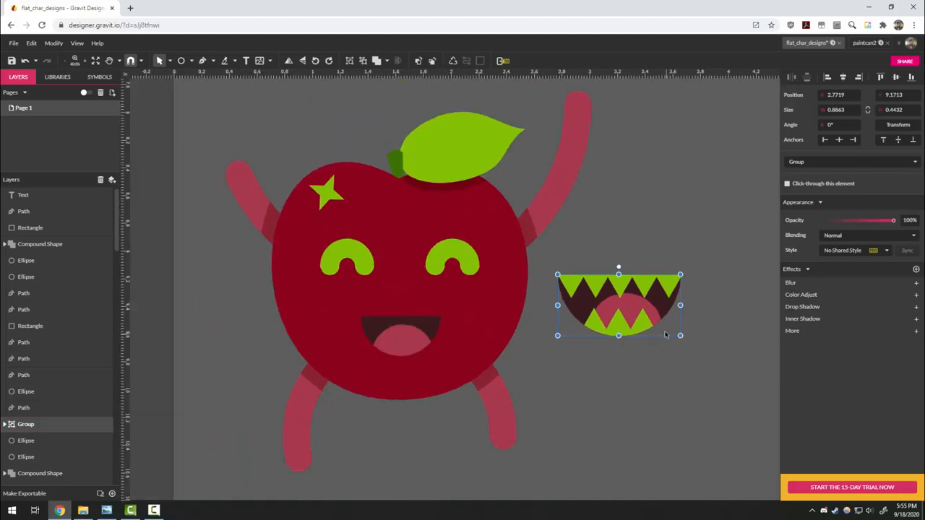
left_click_drag(649, 306, 429, 342)
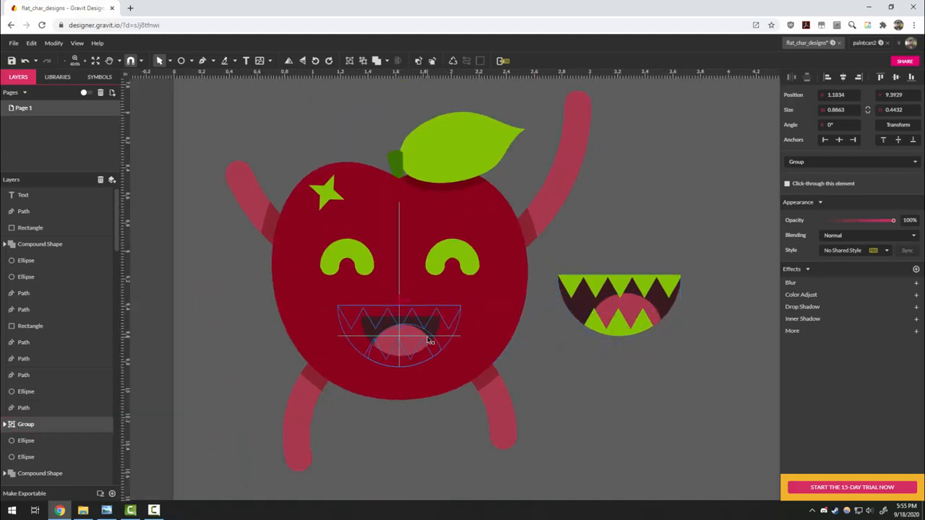
left_click(592, 364)
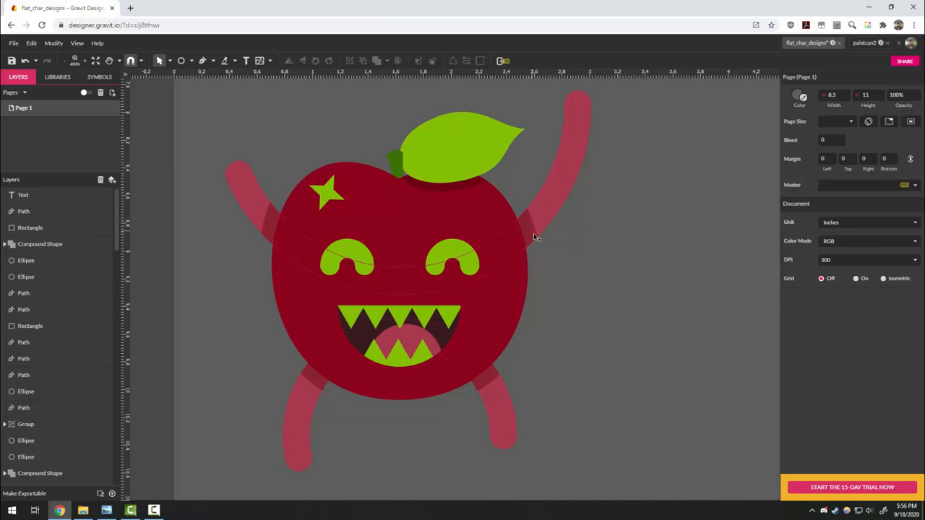
Examine the compound shapes that form the shading on the apple's arms and its dark green stem.
double_click(518, 208)
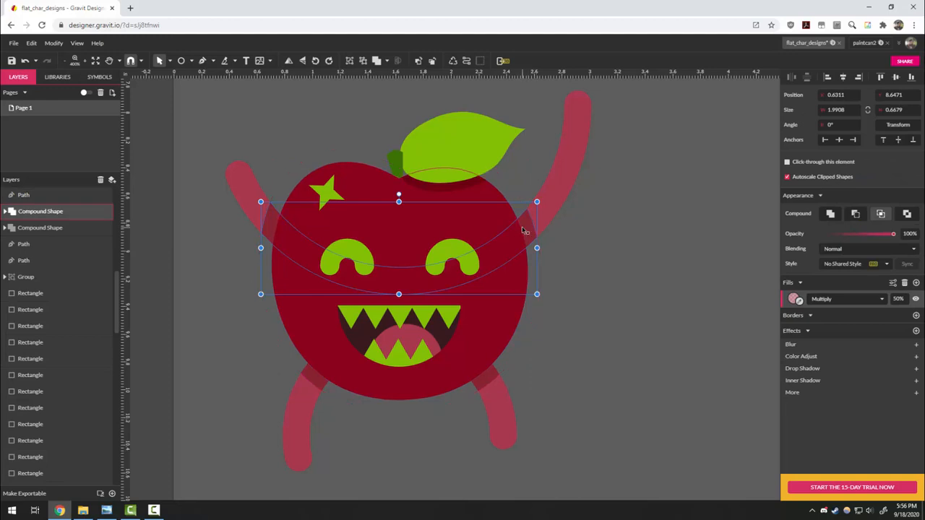
left_click(643, 261)
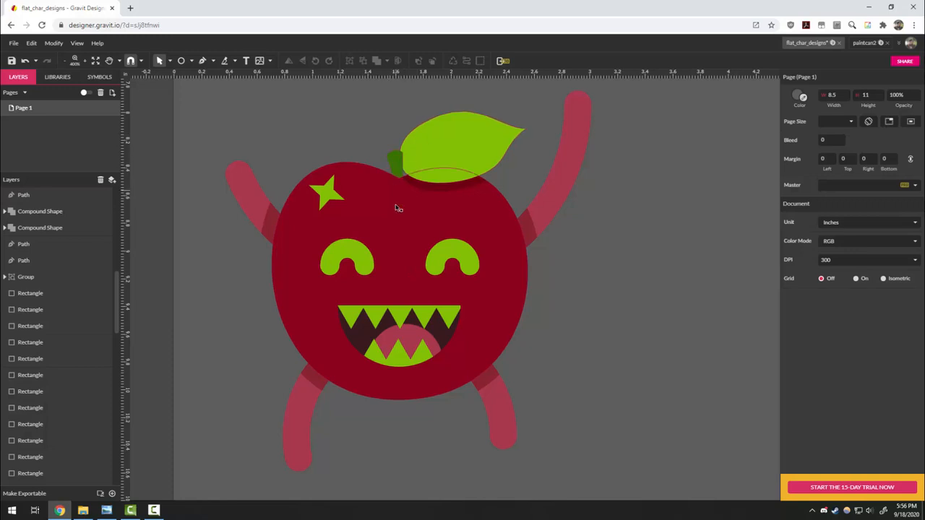
scroll(396, 123, "up", 5)
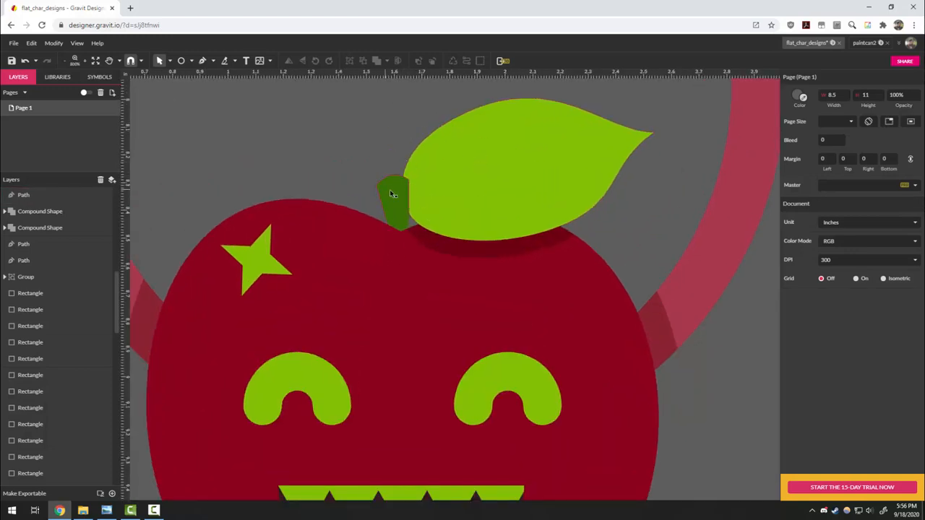
left_click(390, 189)
left_click(377, 208)
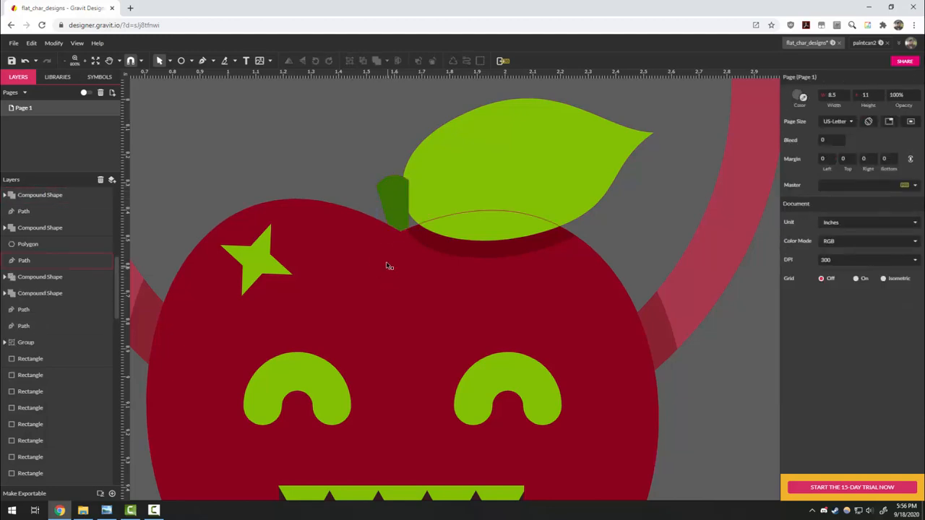
scroll(398, 246, "down", 3)
scroll(394, 245, "up", 3)
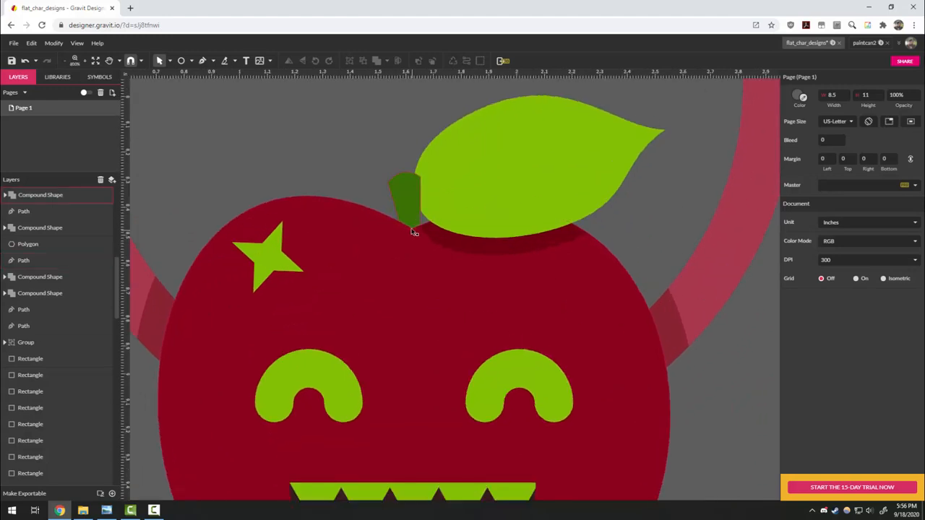
left_click(403, 223)
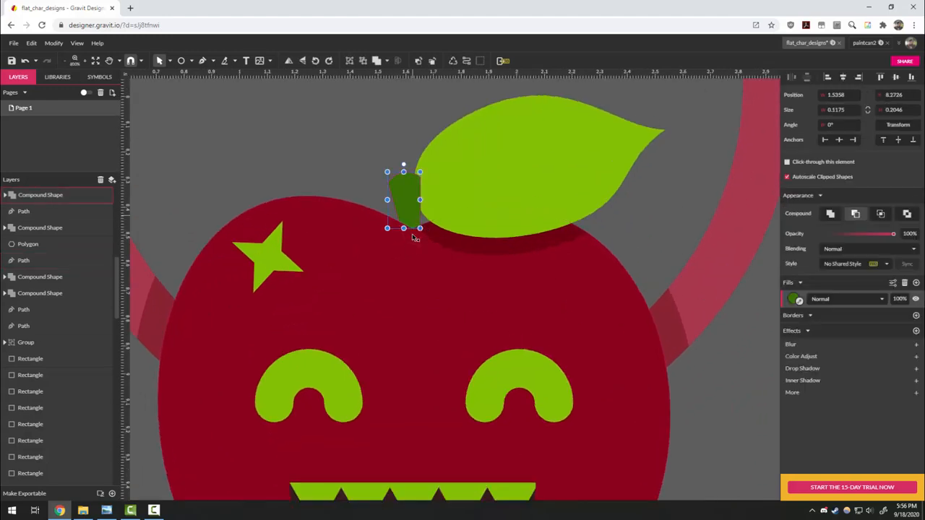
left_click(369, 190)
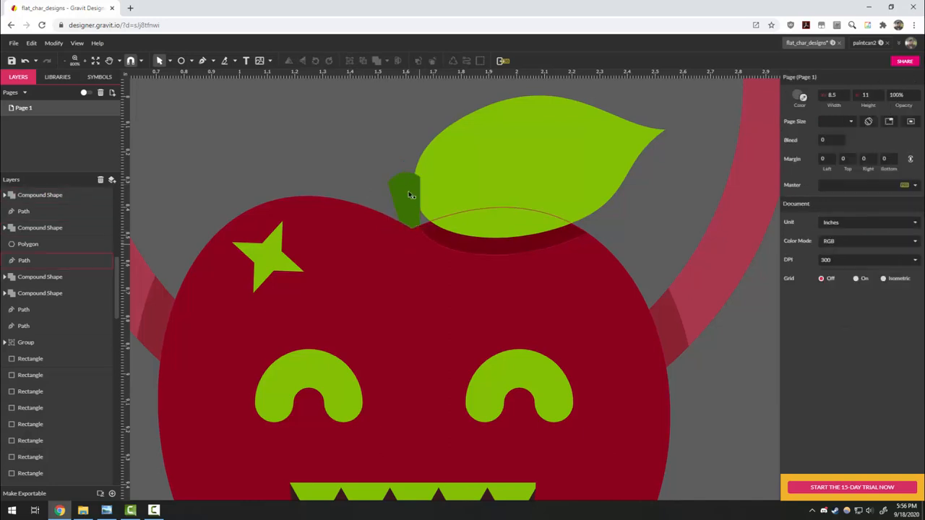
scroll(410, 212, "down", 5)
scroll(410, 202, "up", 4)
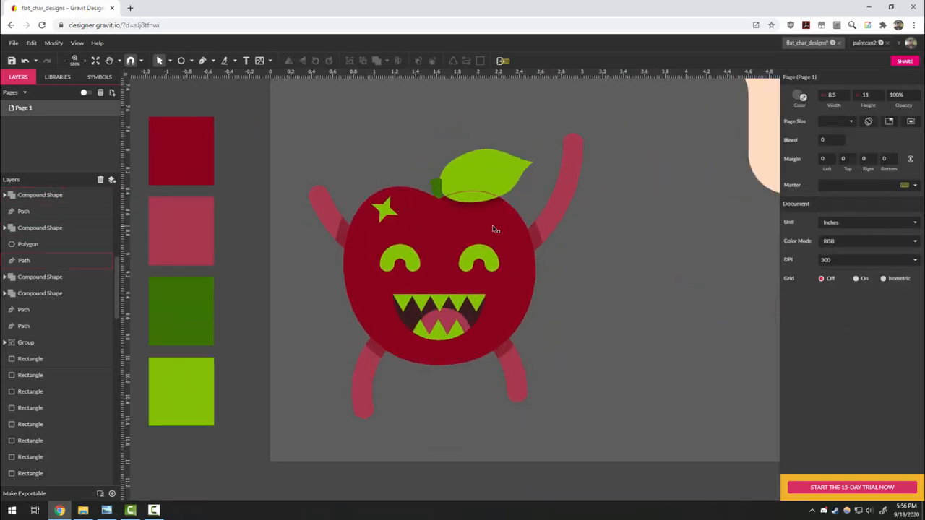
Draw a closed teardrop path about 0.54 in wide and 1.45 in high beside the apple with the Pen tool.
left_click(204, 61)
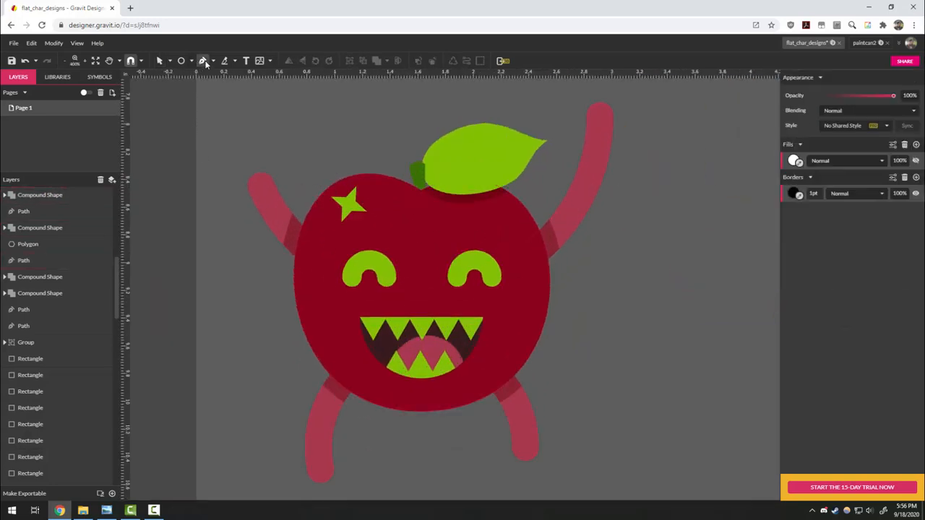
scroll(289, 166, "up", 1)
scroll(298, 175, "down", 2)
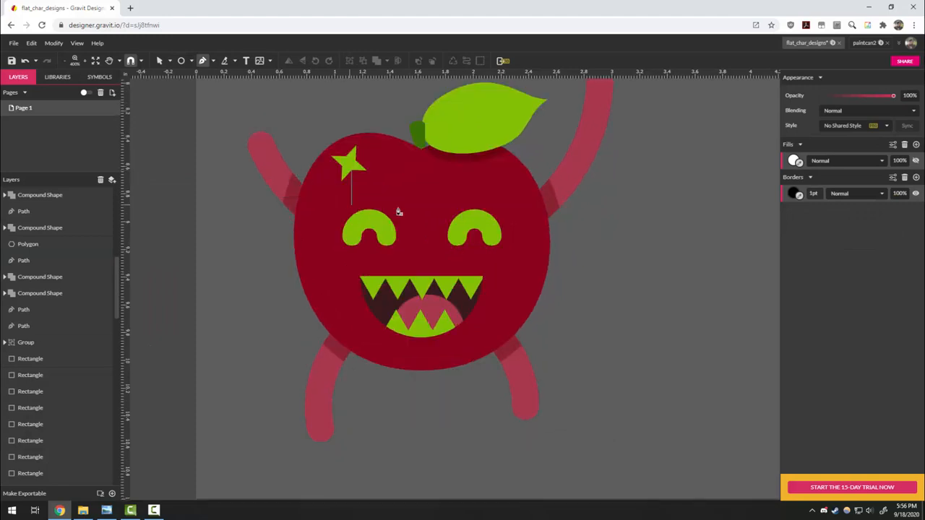
left_click(641, 166)
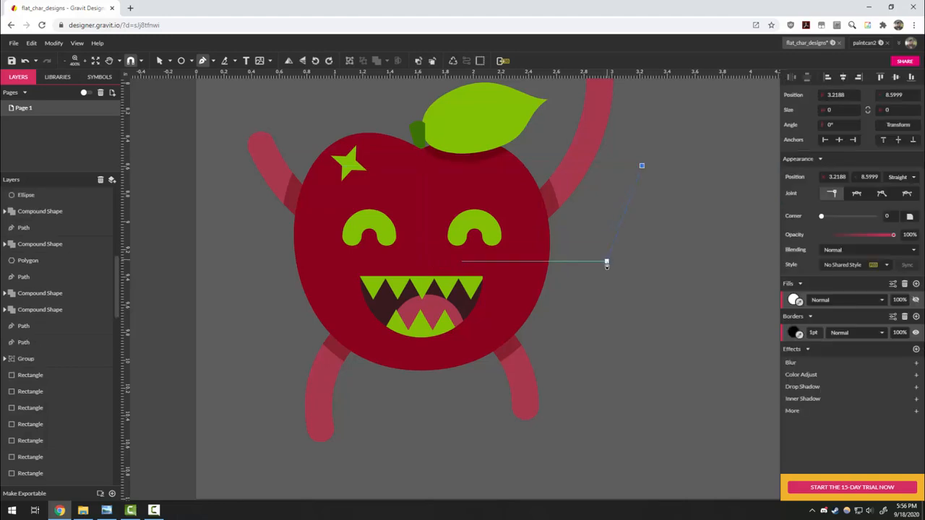
left_click(637, 368)
left_click_drag(703, 370, 712, 367)
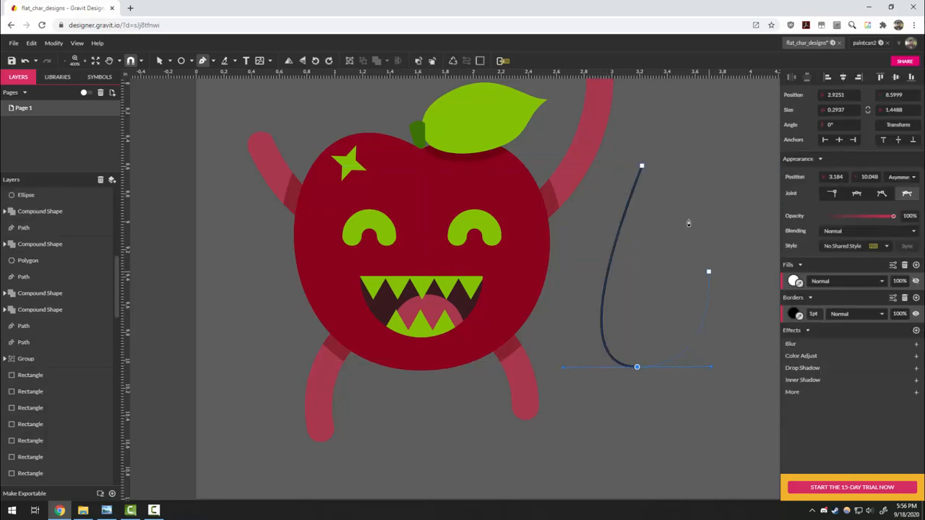
left_click(641, 166)
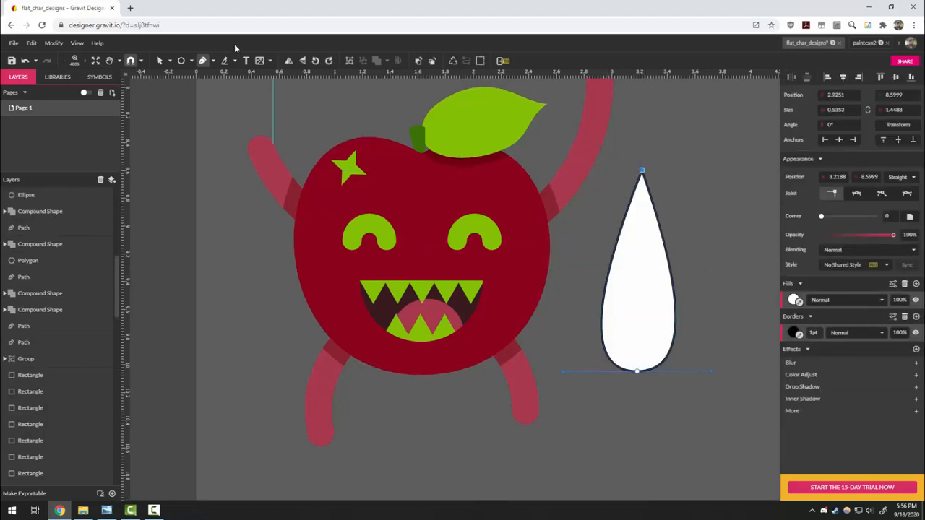
Bend both sides of the teardrop outward with the Subselect tool until the shape is about 1.51 in wide.
left_click(169, 60)
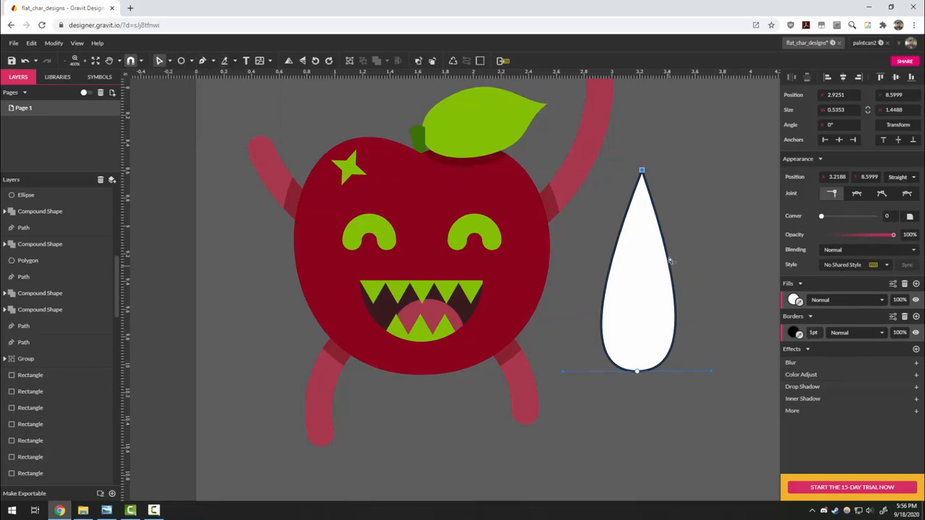
left_click_drag(669, 254, 708, 235)
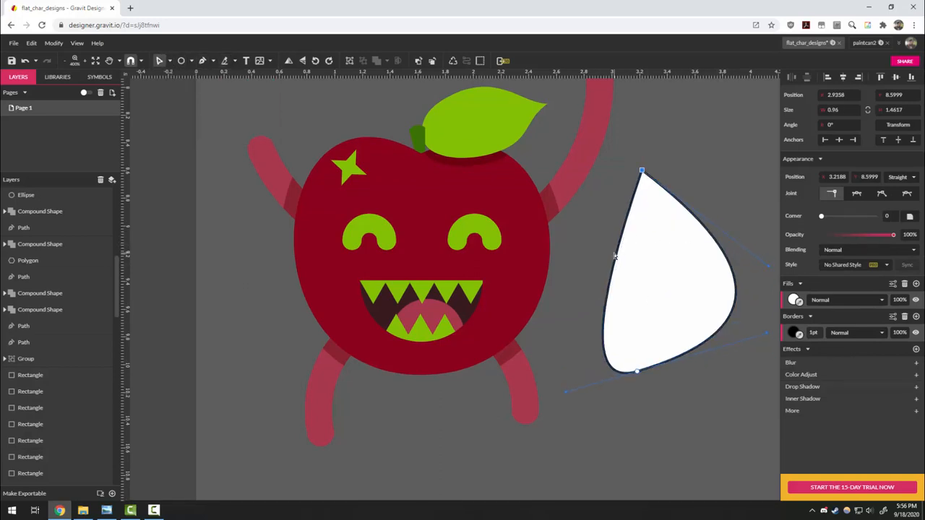
left_click_drag(602, 256, 487, 334)
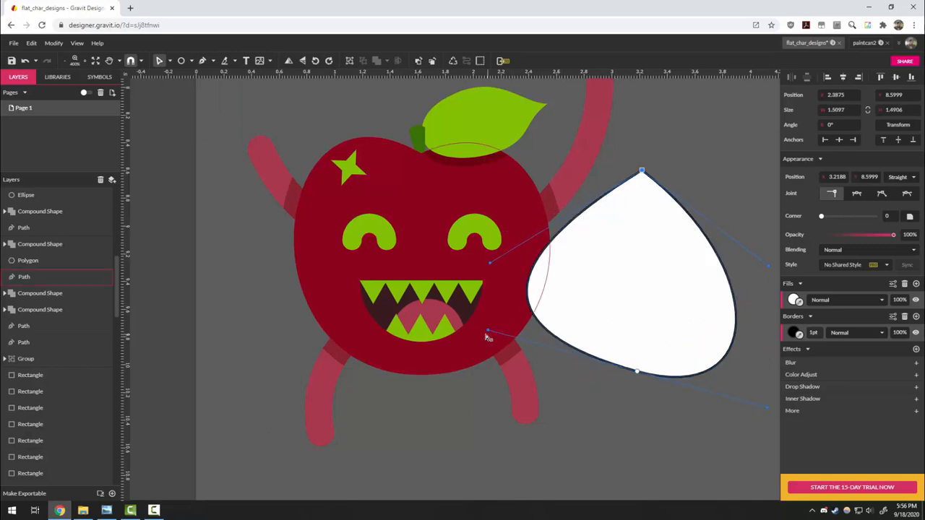
left_click(637, 395)
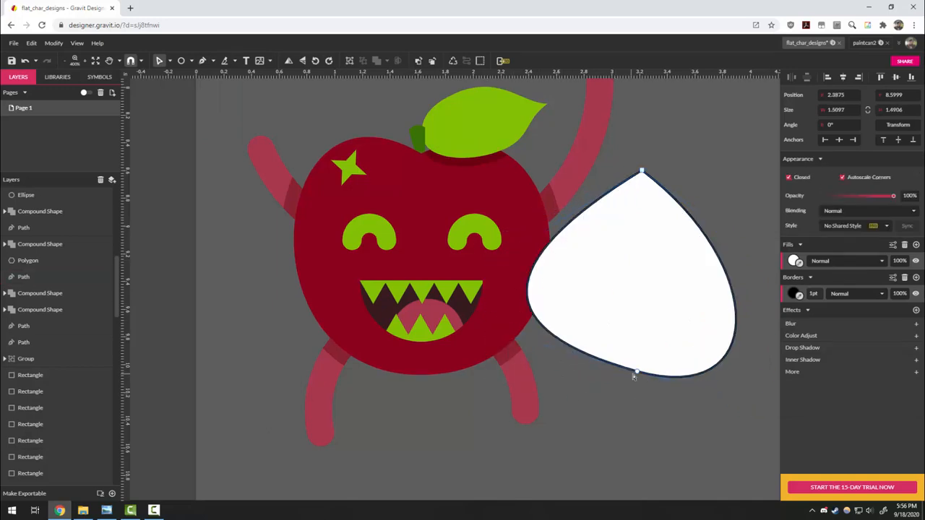
Set the teardrop's bottom anchor to a disconnected joint and reshape the curve handles into an apple outline about 1.68 by 1.51 in.
left_click(636, 373)
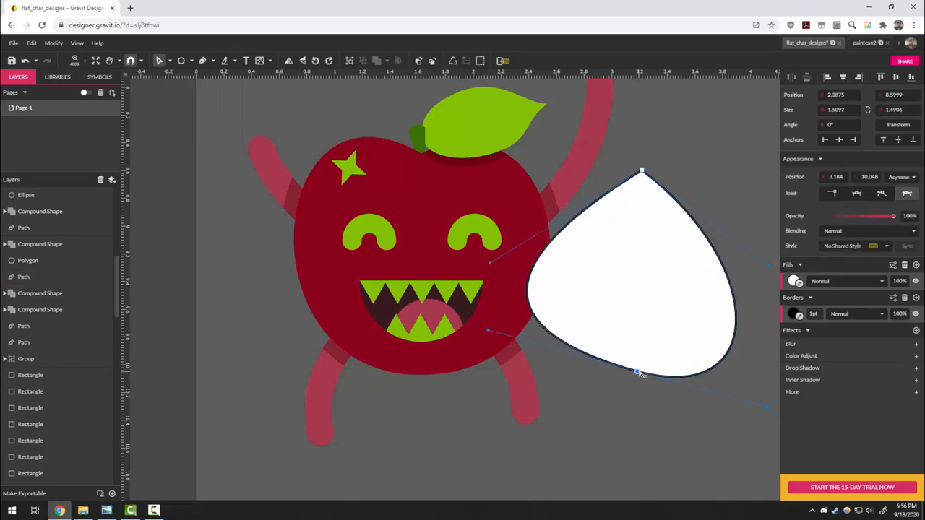
left_click(882, 194)
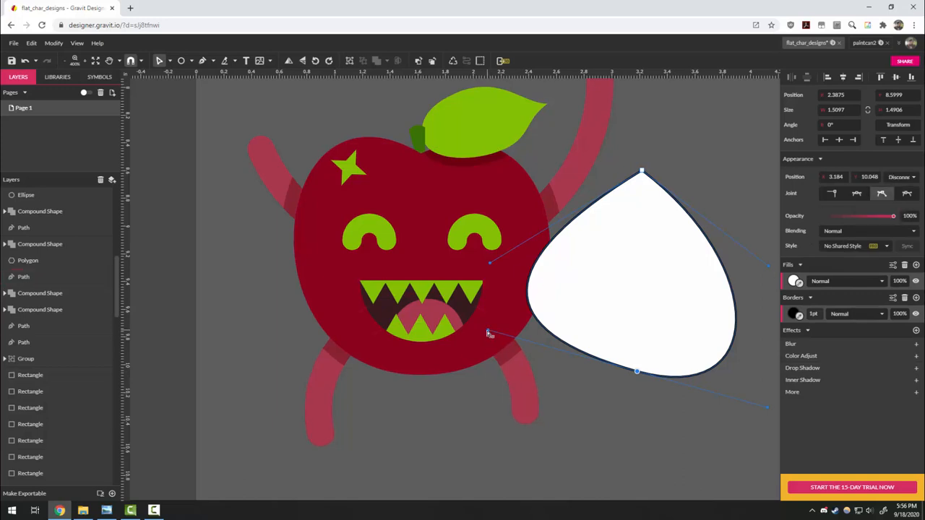
left_click_drag(488, 330, 466, 383)
left_click_drag(624, 426, 509, 430)
left_click_drag(656, 411, 678, 369)
left_click_drag(655, 273, 605, 121)
left_click_drag(370, 269, 363, 115)
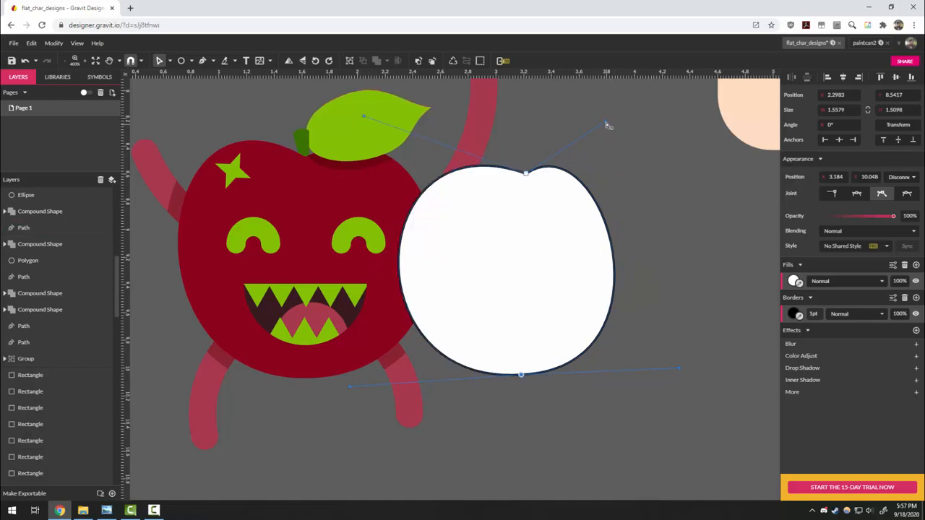
left_click_drag(608, 125, 655, 119)
left_click(652, 417)
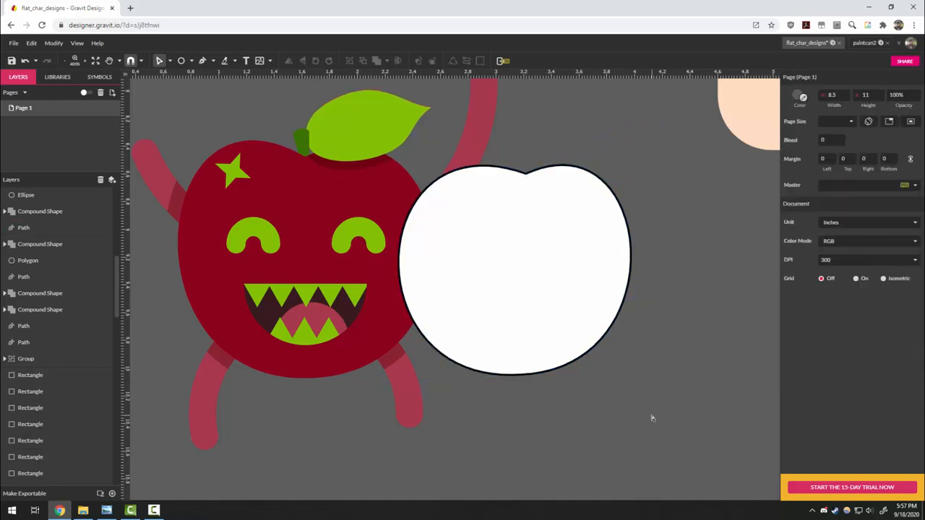
Delete the white practice apple outline beside the apple character.
key("space")
left_click_drag(609, 381, 677, 429)
left_click(587, 299)
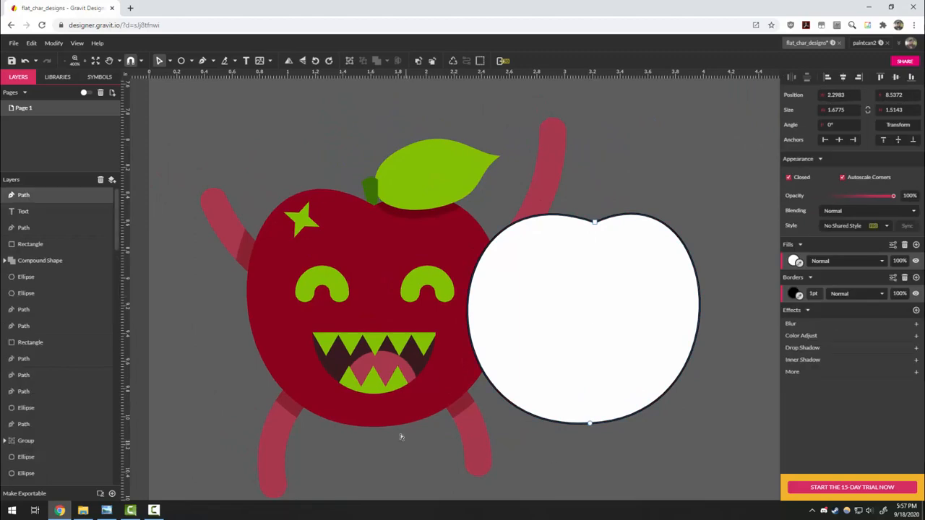
key("Delete")
Examine the cactus character's light green highlight path and dark green shadow path, including their fill blending modes.
left_click_drag(653, 235, 443, 314)
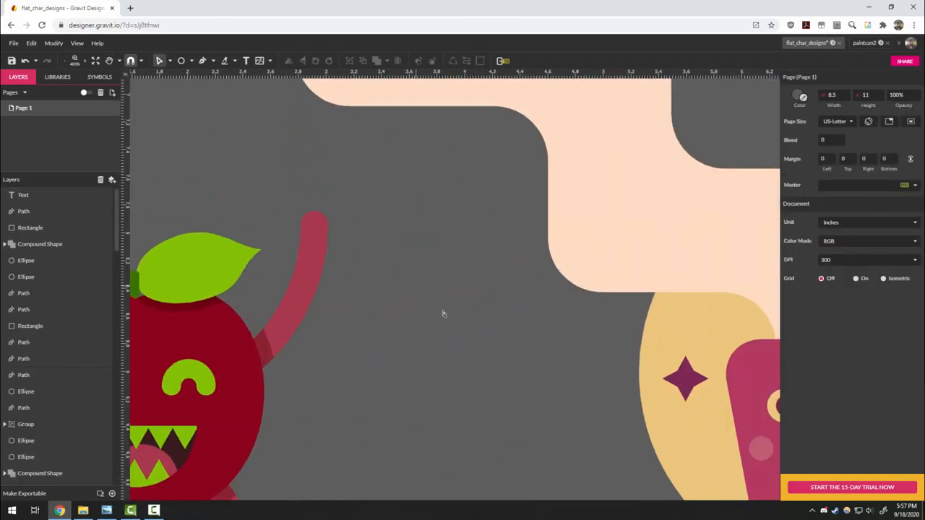
scroll(547, 324, "down", 3)
scroll(547, 324, "down", 2)
key("space")
left_click_drag(505, 320, 390, 498)
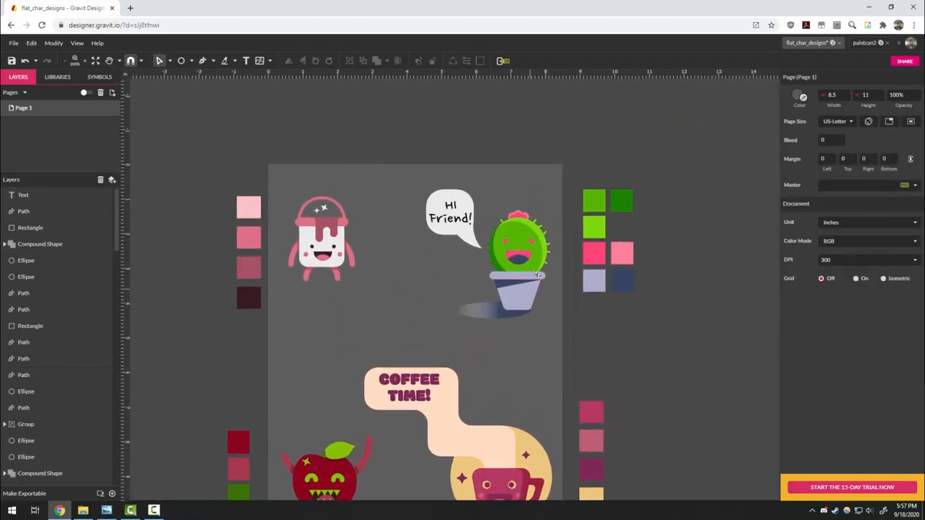
scroll(521, 253, "up", 4)
key("space")
left_click_drag(613, 286, 589, 359)
left_click(490, 237)
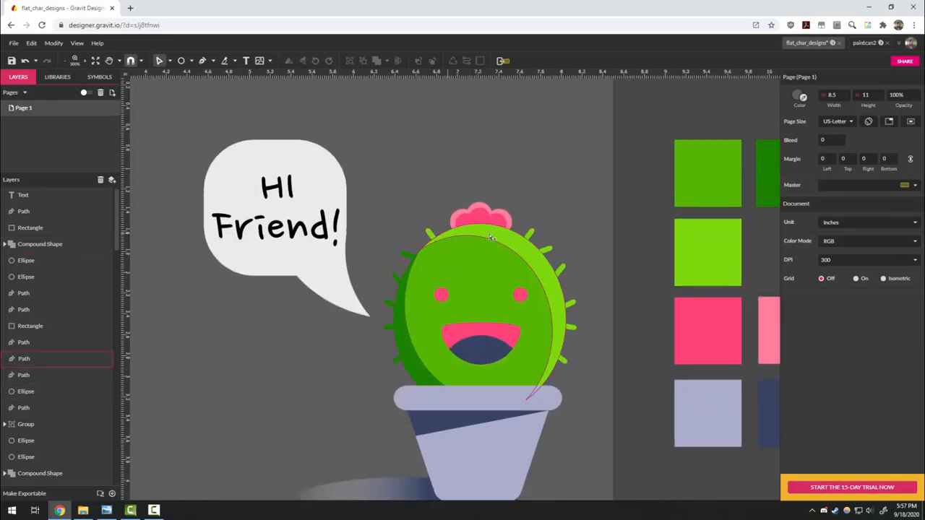
left_click(550, 281)
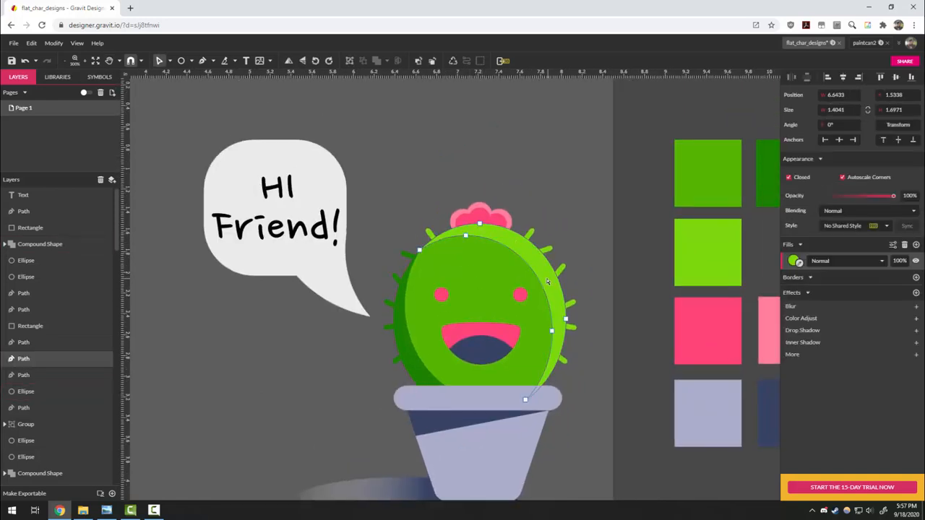
left_click(404, 353)
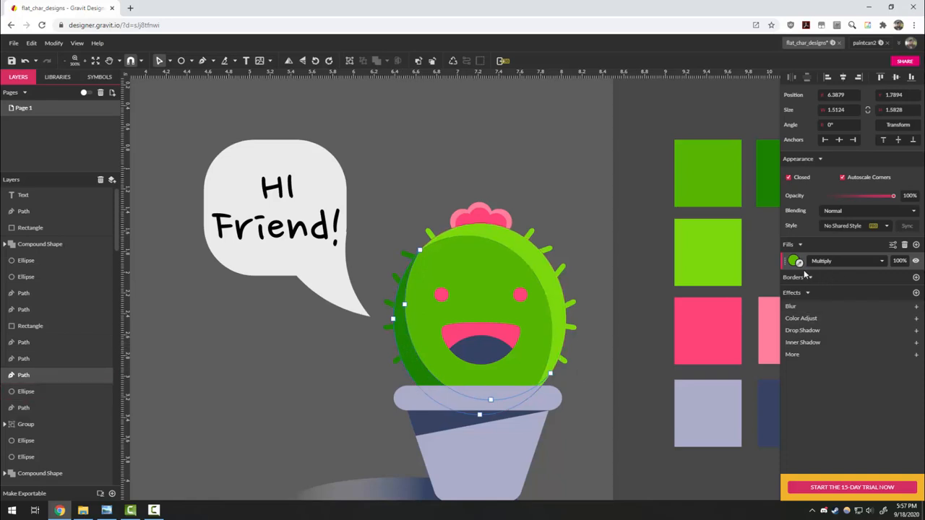
left_click(545, 267)
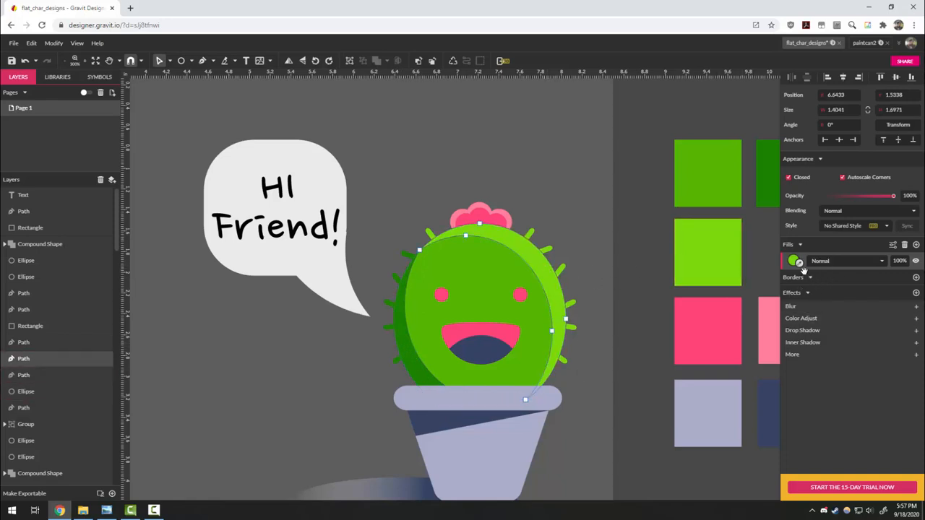
Fill the cactus's highlight path with the green sampled from its body, set the fill blending to Screen, and deselect the path.
left_click_drag(794, 261, 599, 282)
left_click(483, 286)
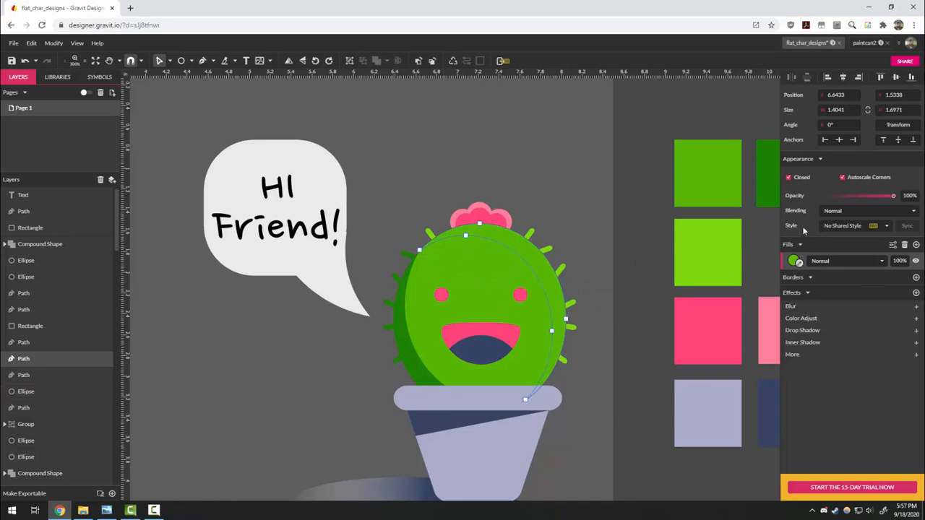
left_click(838, 265)
left_click(835, 284)
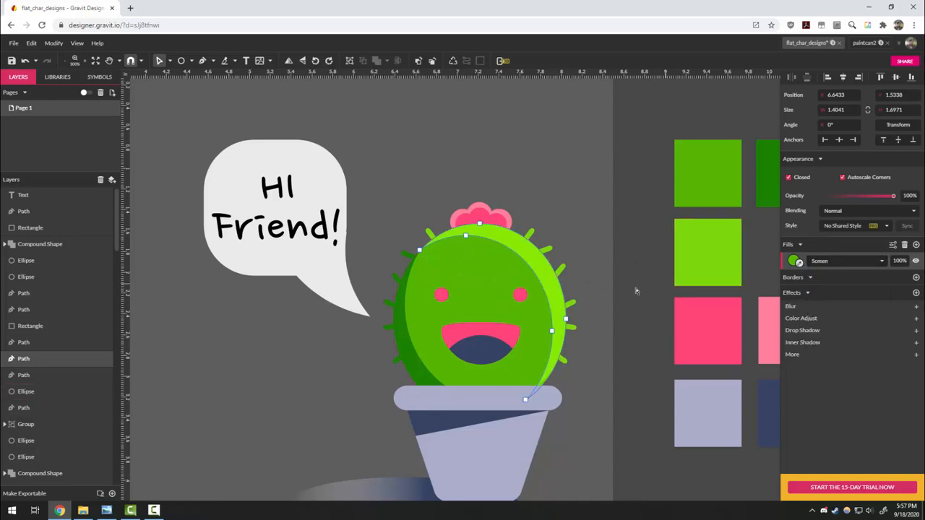
left_click(166, 63)
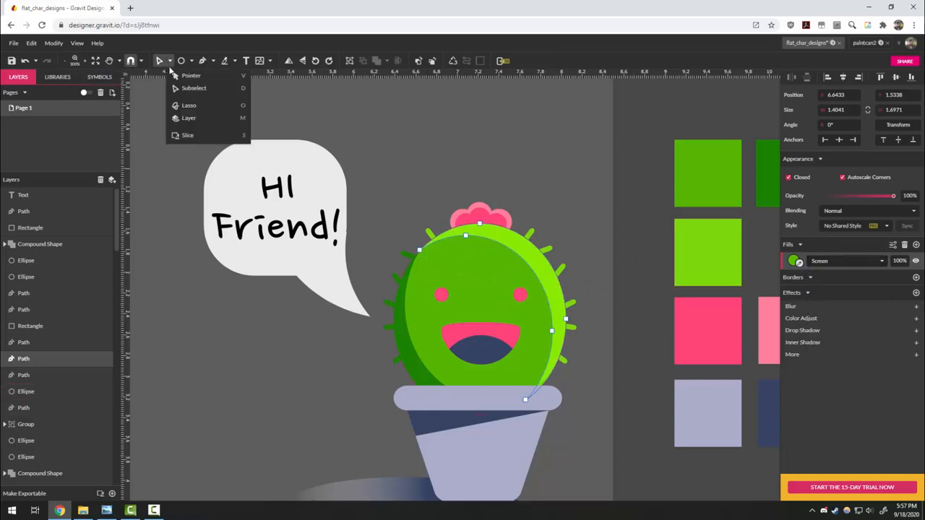
left_click(181, 75)
left_click(621, 307)
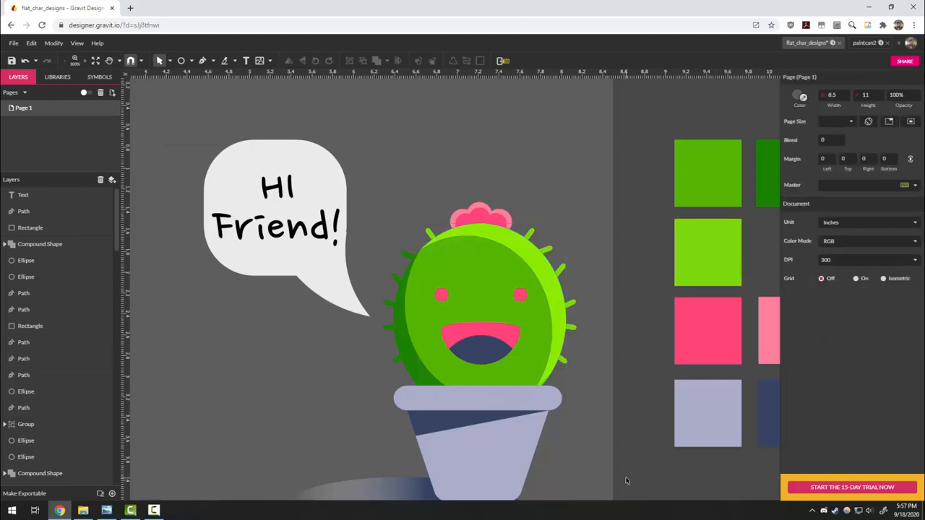
Draw a white practice spike beside the cactus as a rectangle about 0.05 by 0.22 in with 0.02 rounded corners.
scroll(476, 353, "up", 2)
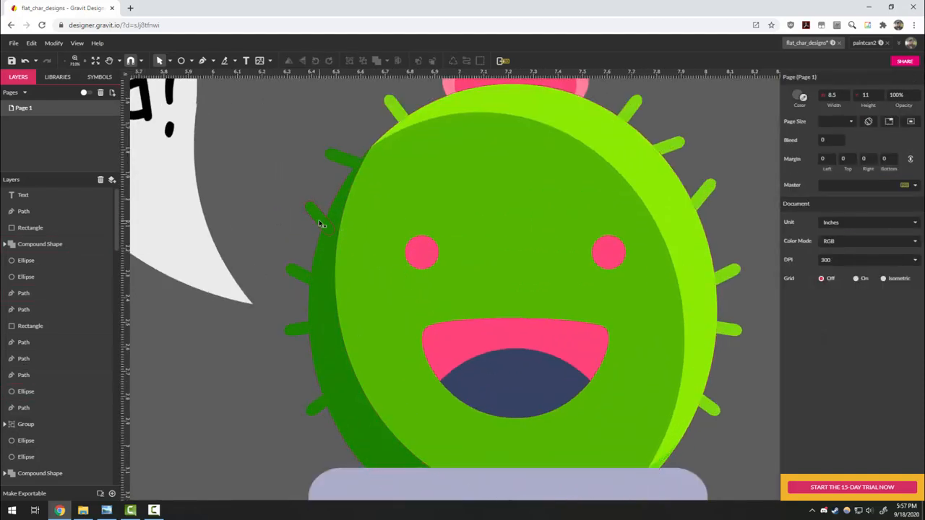
left_click(314, 217)
left_click(293, 242)
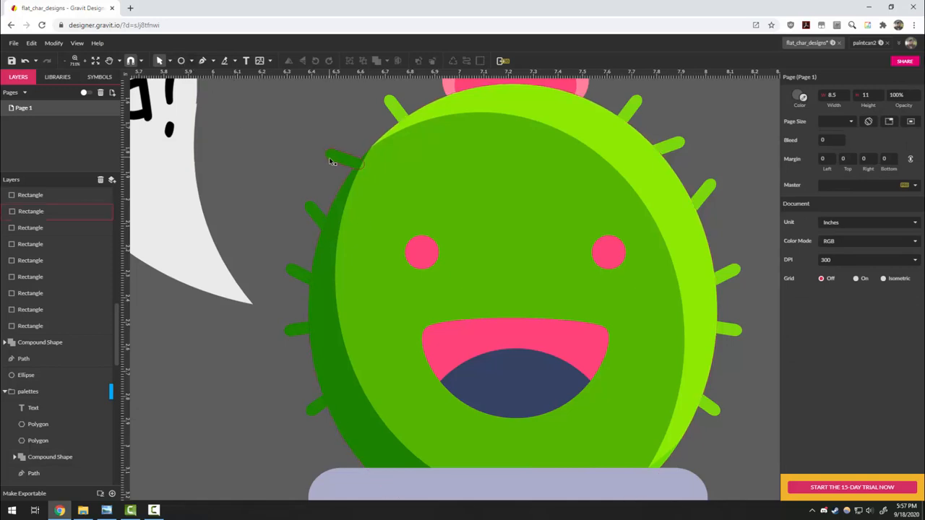
left_click(191, 61)
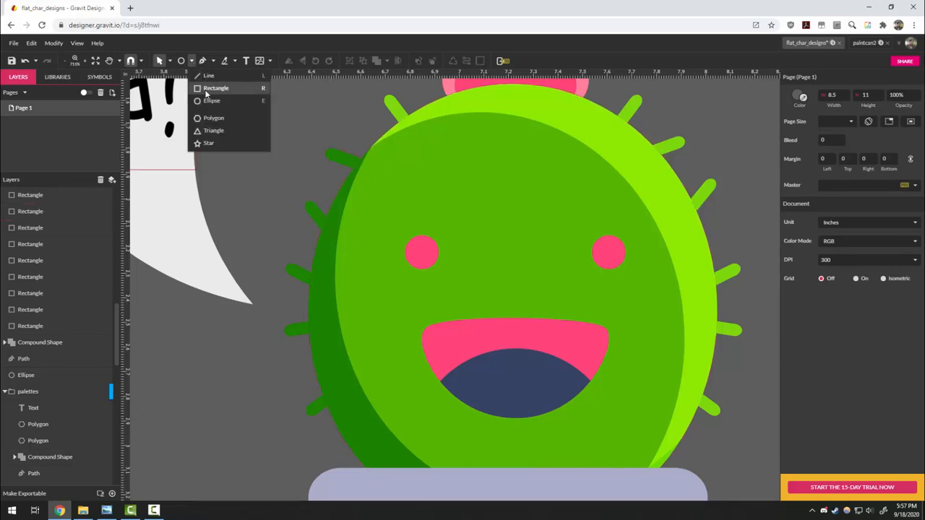
left_click(215, 89)
left_click_drag(281, 124, 296, 178)
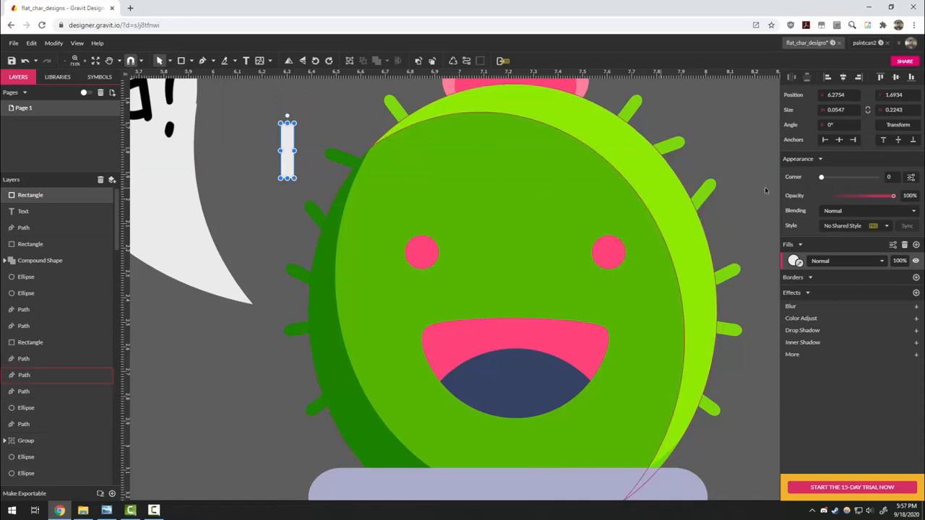
left_click_drag(820, 178, 875, 178)
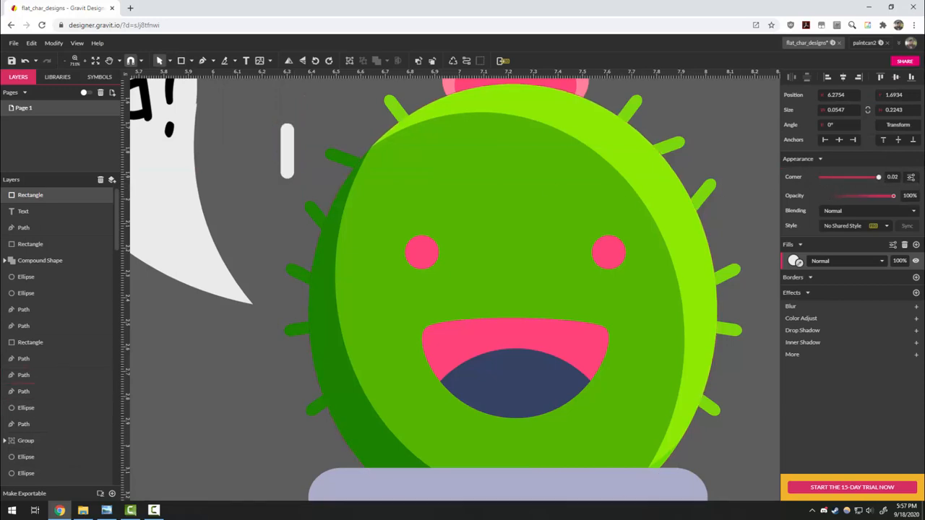
left_click(288, 363)
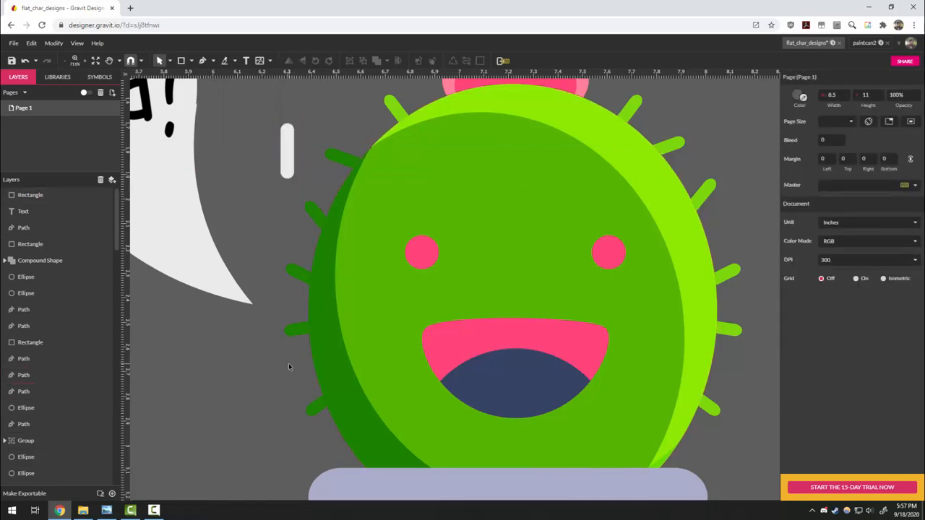
Draw a vertical line about 0.22 in long with the Pen tool beside the white practice spike.
left_click(212, 61)
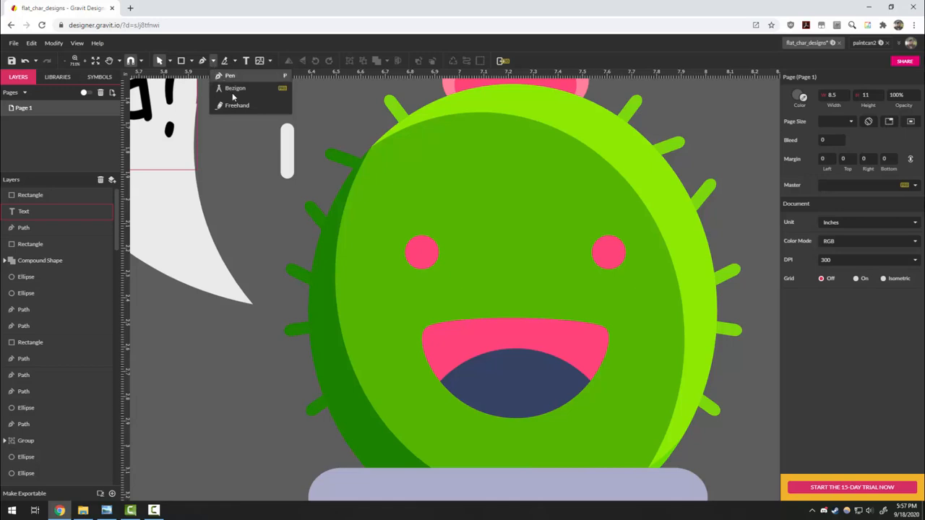
left_click(230, 75)
left_click(252, 124)
left_click(252, 177)
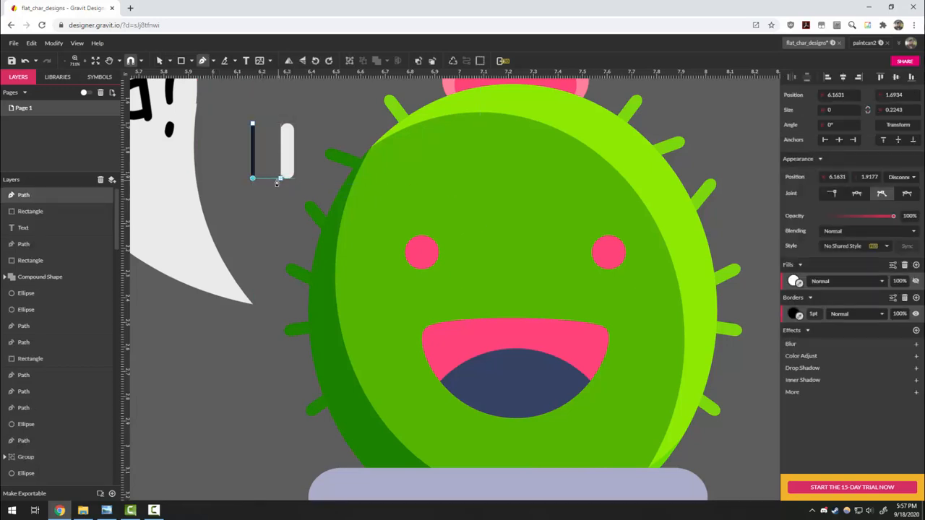
key("Escape")
left_click(253, 157)
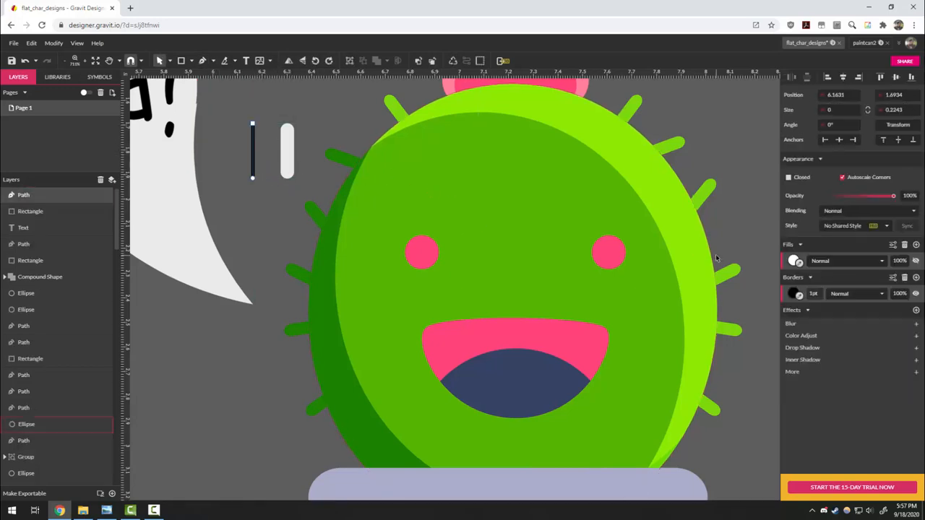
Give the practice line a 3pt border with rounded ends.
left_click_drag(810, 297, 813, 292)
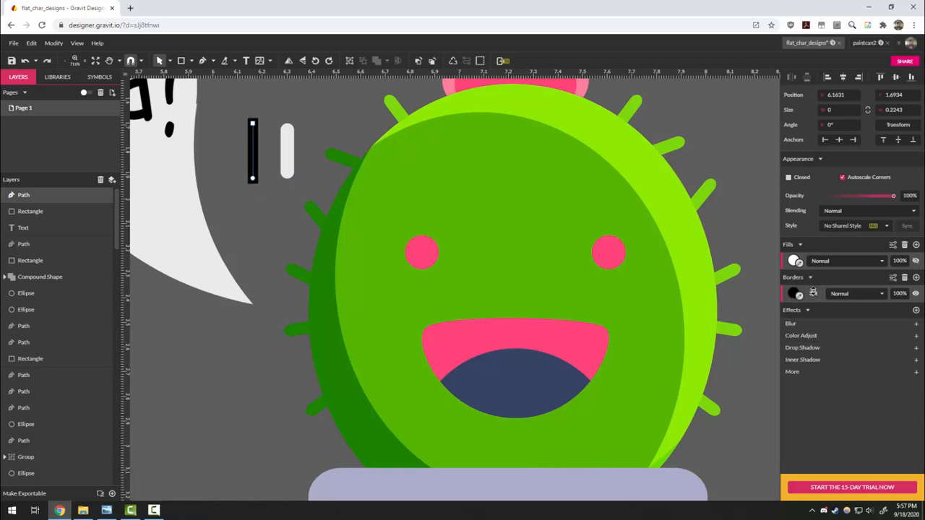
left_click(893, 279)
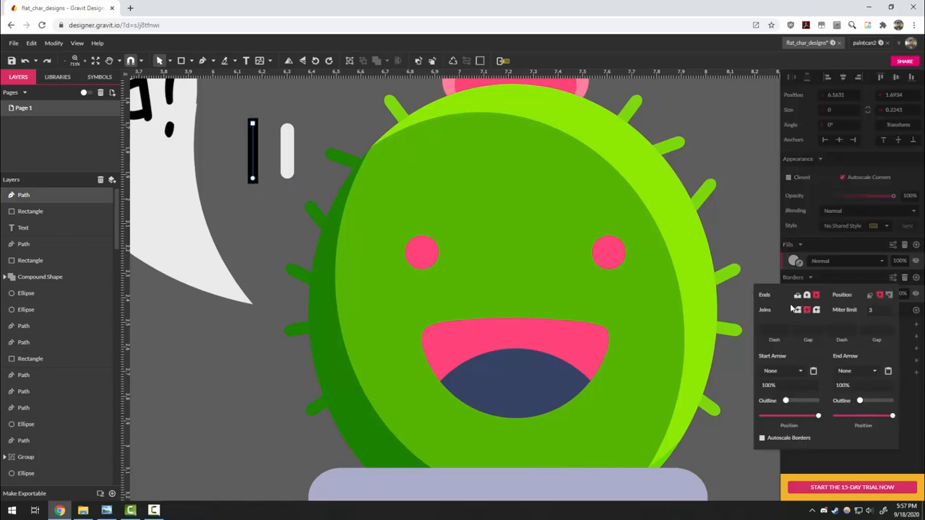
left_click(808, 295)
left_click(264, 254)
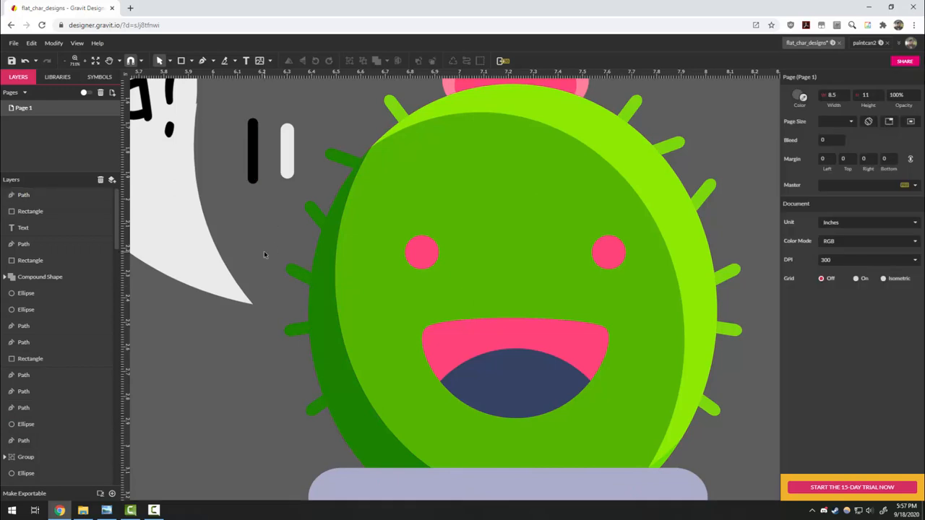
Thicken the practice line's border to 5pt and shorten the line to about 0.17 in by lowering its top anchor.
left_click(254, 151)
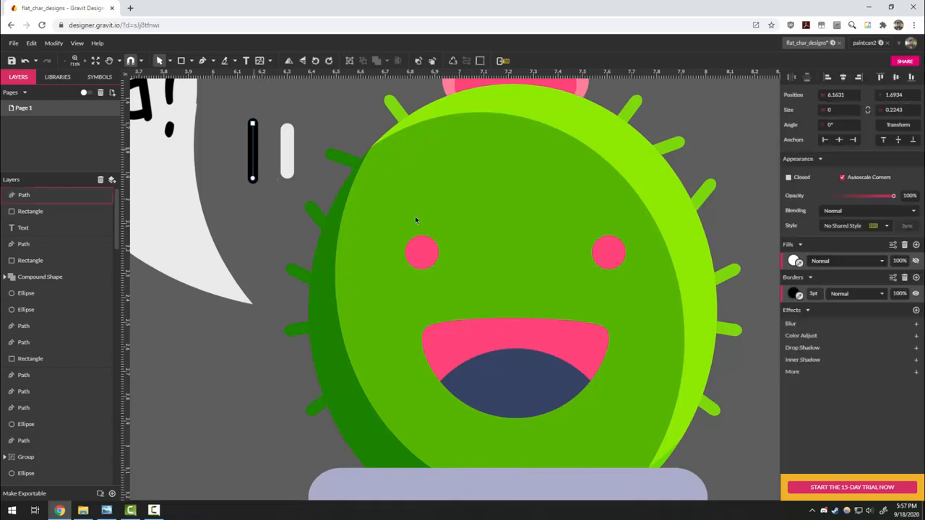
scroll(812, 295, "up", 3)
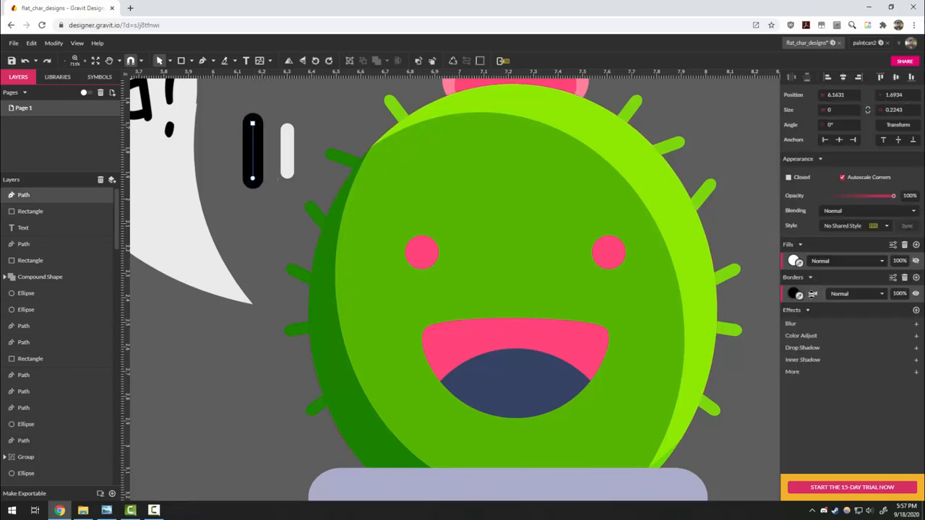
scroll(813, 295, "down", 2)
scroll(813, 294, "up", 2)
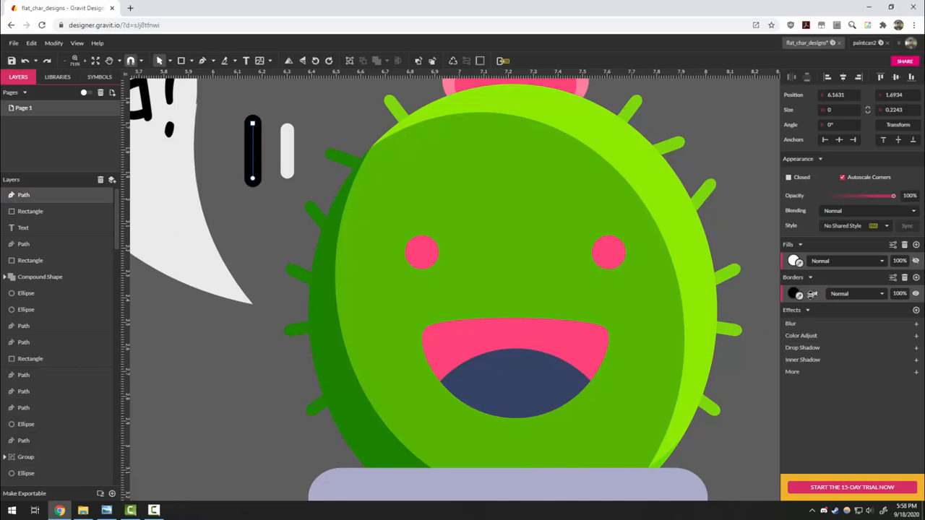
left_click_drag(253, 125, 253, 136)
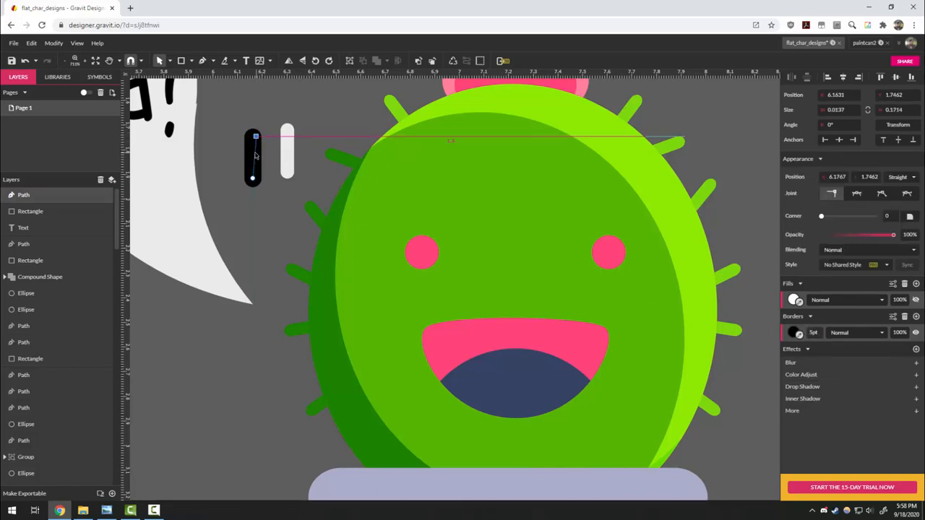
left_click(278, 302)
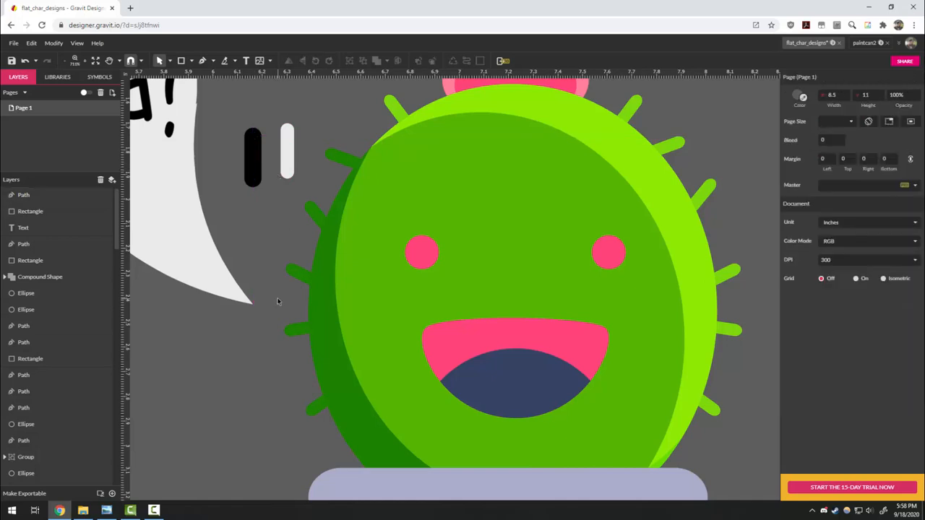
Delete the black practice line and the white practice spike beside the cactus.
left_click(260, 170)
left_click(258, 232)
scroll(318, 266, "down", 2)
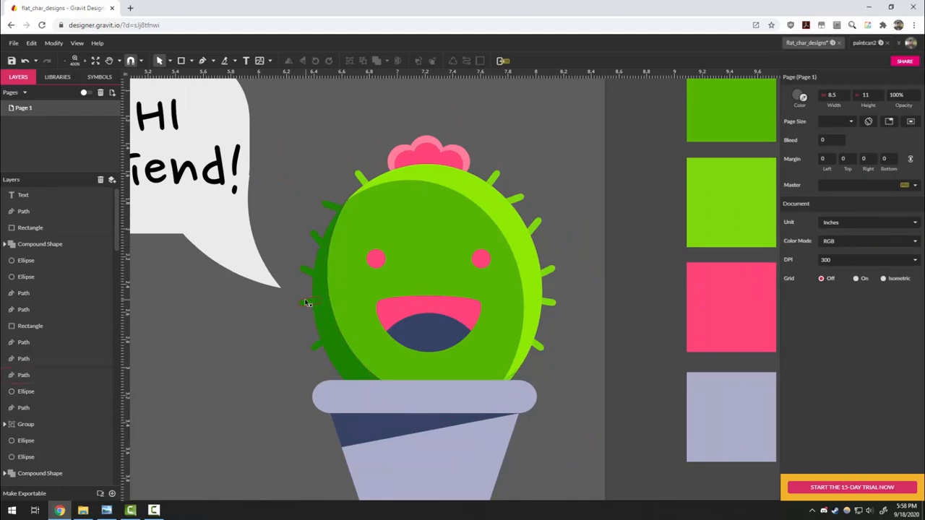
Move a dark green spike from the cactus's left edge onto the empty area and fill it with the body's sampled green.
left_click_drag(306, 302, 244, 338)
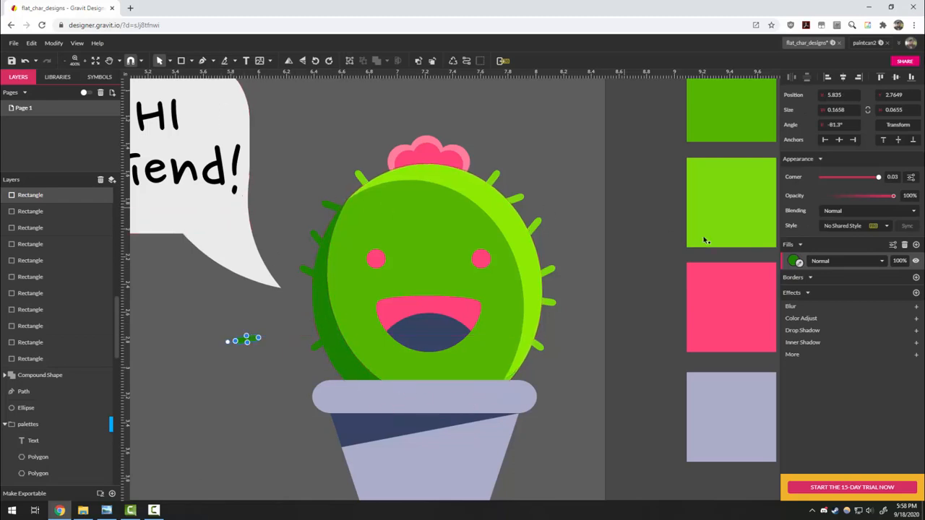
left_click(799, 262)
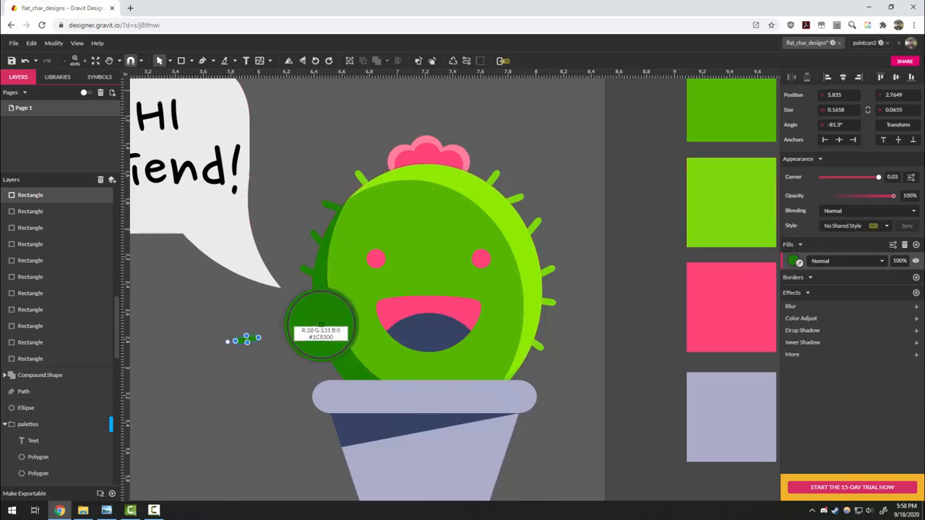
left_click(321, 326)
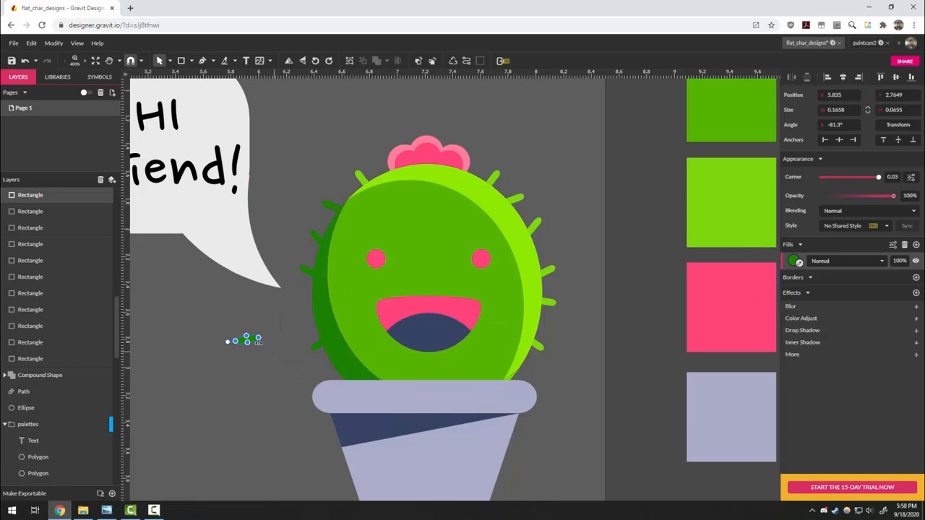
left_click(799, 265)
right_click(402, 295)
Switch the cactus shadow path's fill blending to Normal and back to Multiply.
left_click(326, 336)
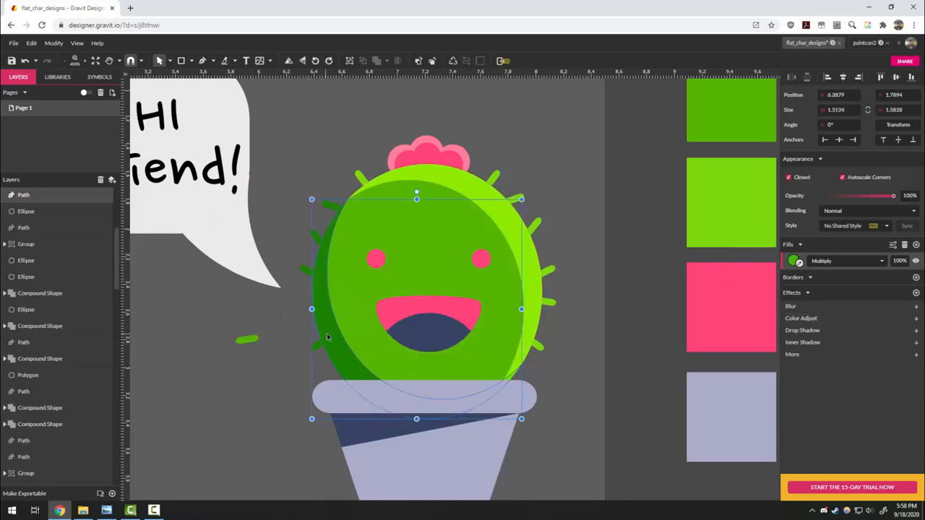
mouse_move(327, 336)
left_mouse_down()
mouse_move(285, 365)
mouse_move(337, 355)
mouse_move(346, 343)
mouse_move(332, 342)
left_mouse_up()
mouse_move(314, 352)
left_mouse_down()
mouse_move(564, 345)
mouse_move(211, 271)
mouse_move(231, 265)
mouse_move(289, 318)
mouse_move(334, 319)
left_mouse_up()
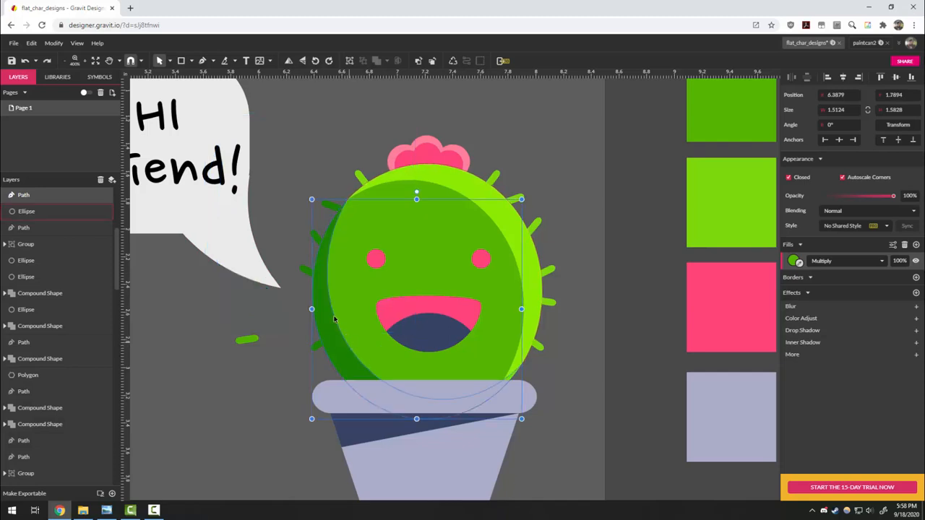
left_click(841, 260)
left_click(824, 272)
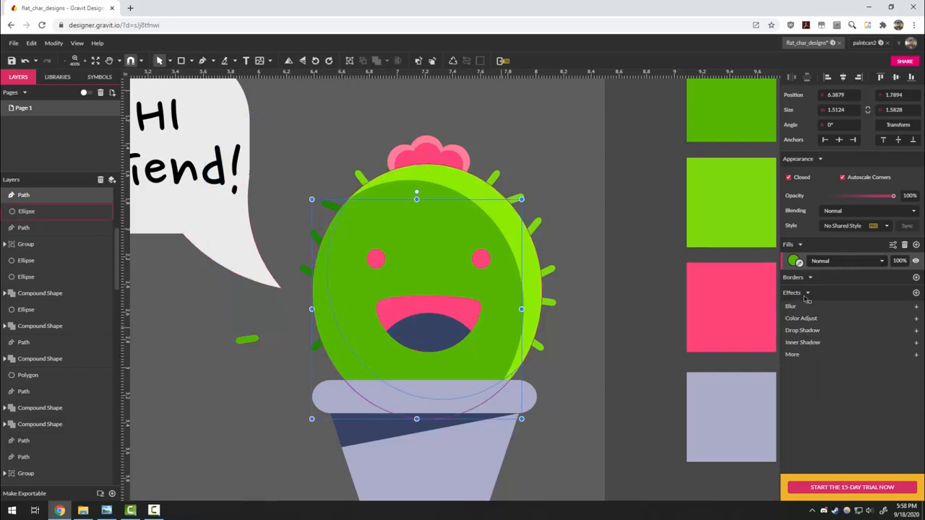
left_click(842, 261)
left_click(824, 282)
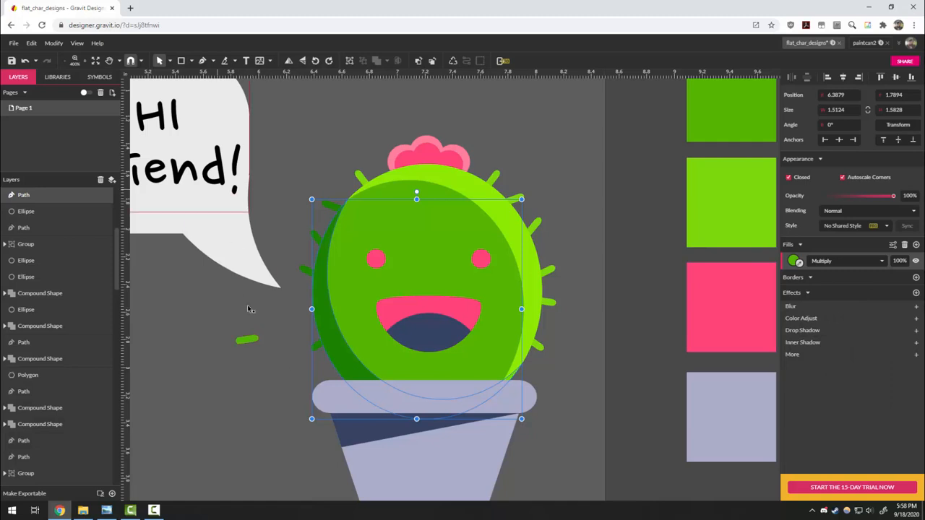
Fill the loose spike with the dark green sampled from the cactus's shadow and move it back onto the left edge.
left_click(247, 342)
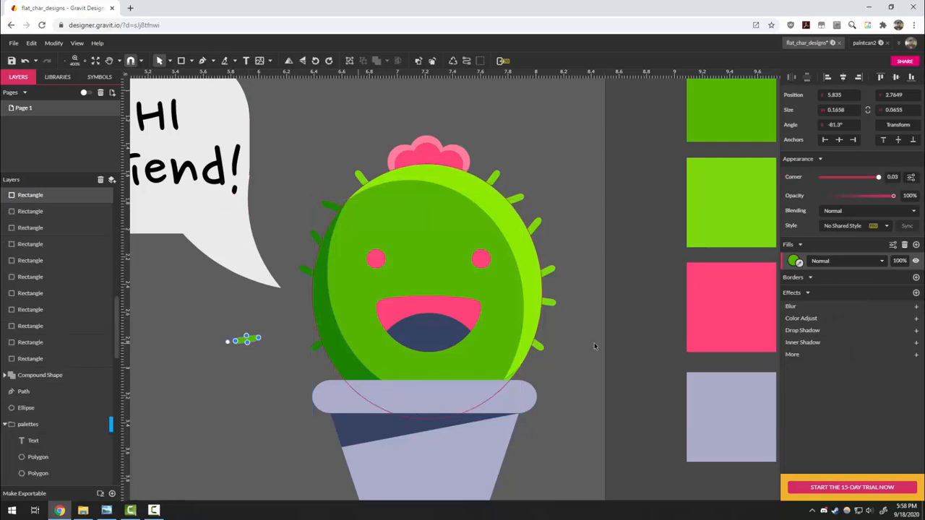
left_click(799, 264)
left_click(333, 322)
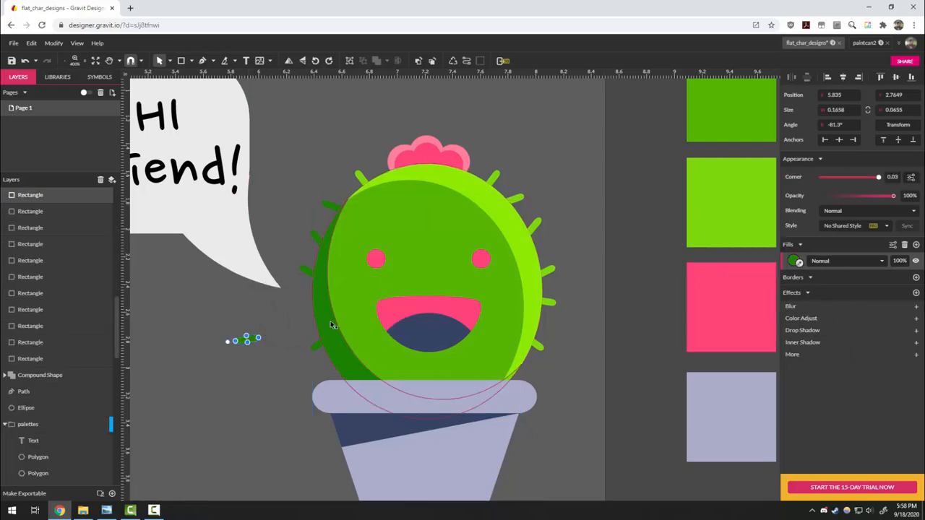
left_click(589, 419)
left_click_drag(250, 341, 311, 313)
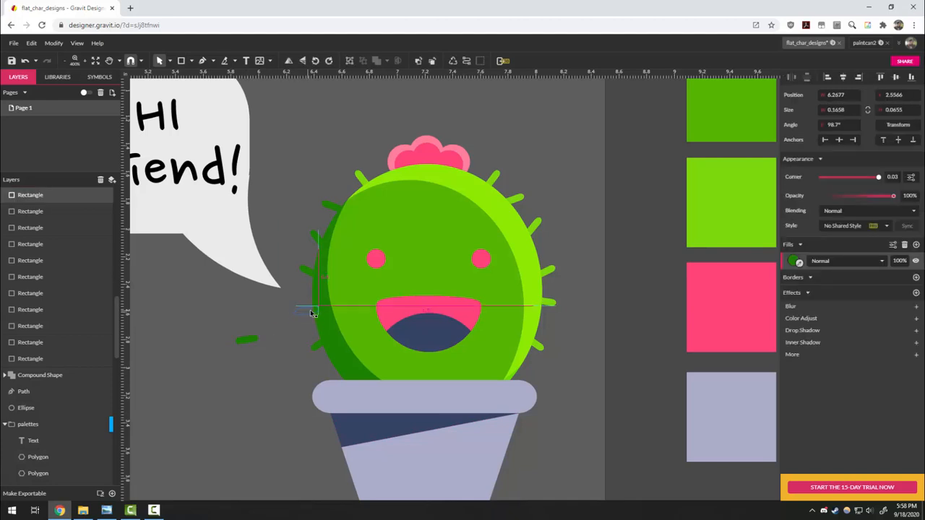
left_click(571, 390)
Examine the dark blue shadow path beneath the rim of the cactus's pot.
scroll(448, 361, "down", 3)
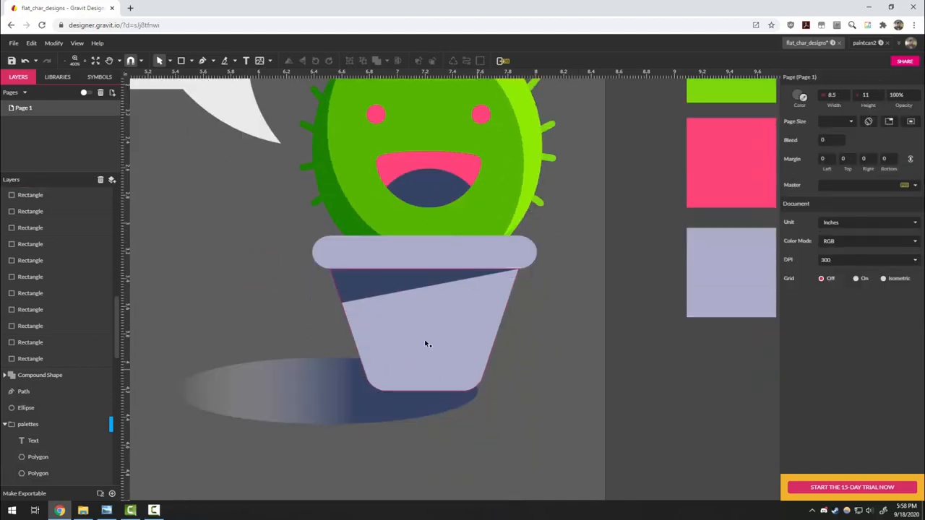
left_click(351, 289)
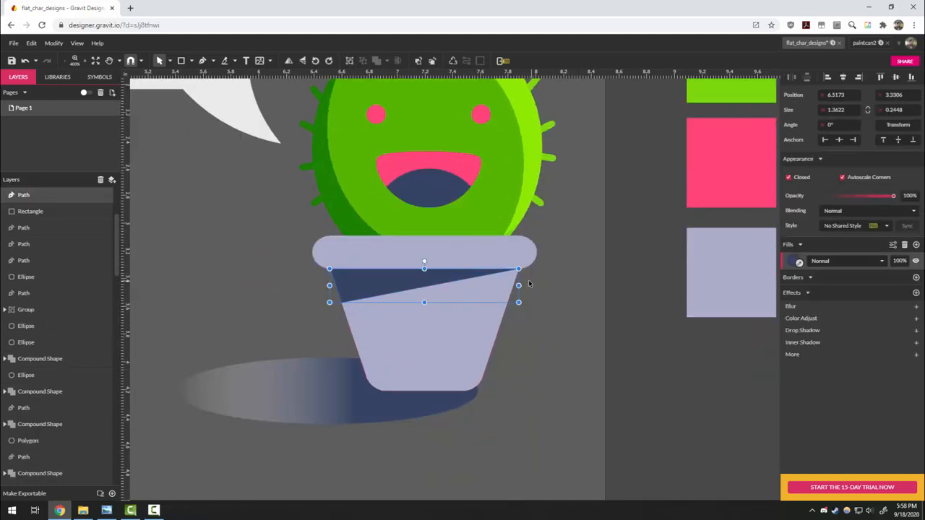
mouse_move(355, 292)
left_mouse_down()
mouse_move(336, 311)
mouse_move(357, 290)
left_mouse_up()
key("space")
left_click_drag(500, 327, 500, 349)
left_click(549, 398)
key("space")
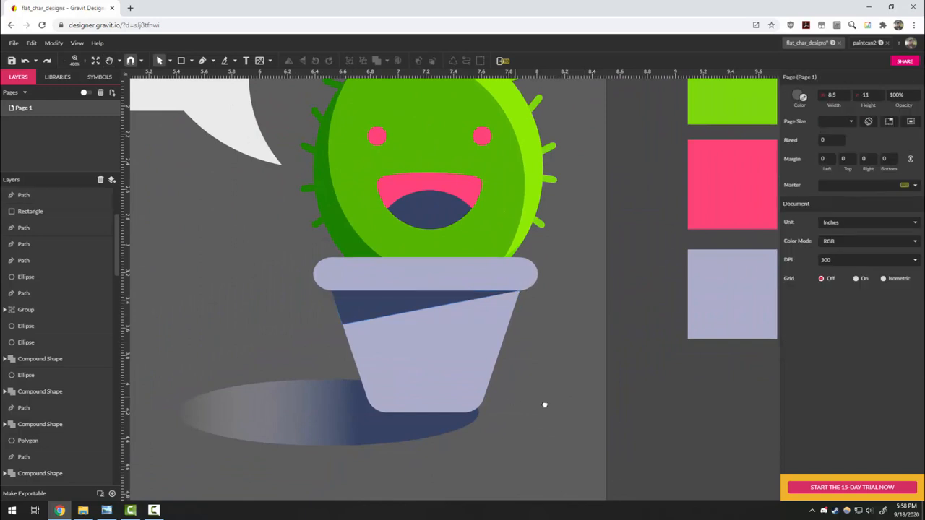
Examine the gradient ellipse used as the ground shadow beneath the cactus's pot.
left_click_drag(545, 404, 592, 416)
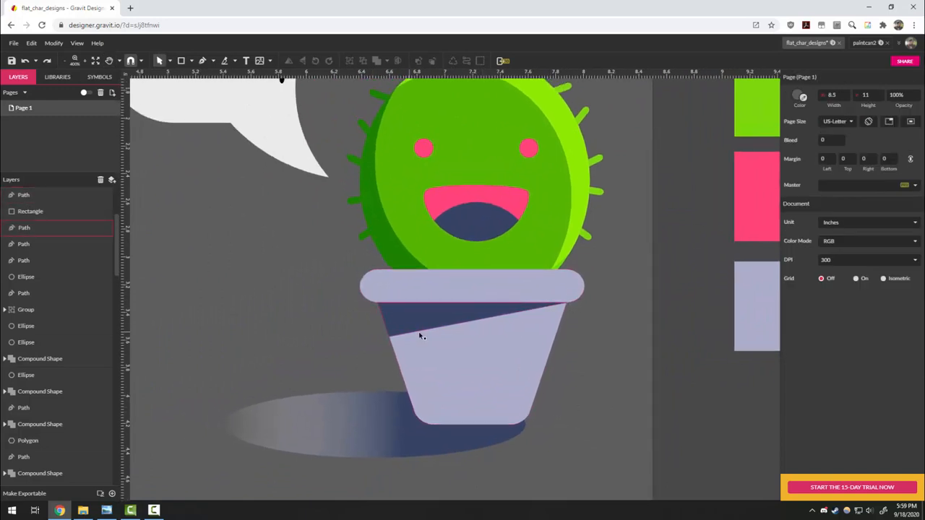
scroll(426, 328, "down", 5)
scroll(425, 324, "up", 3)
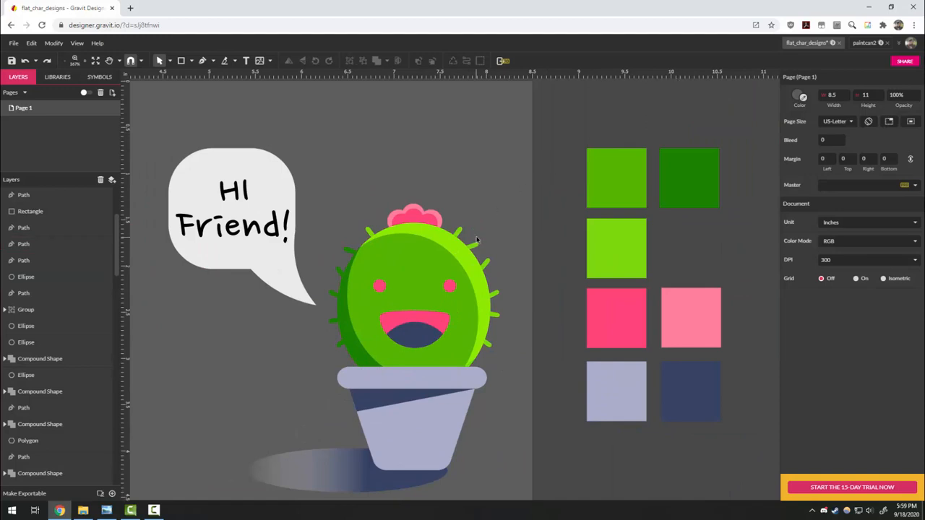
left_click_drag(489, 448, 537, 337)
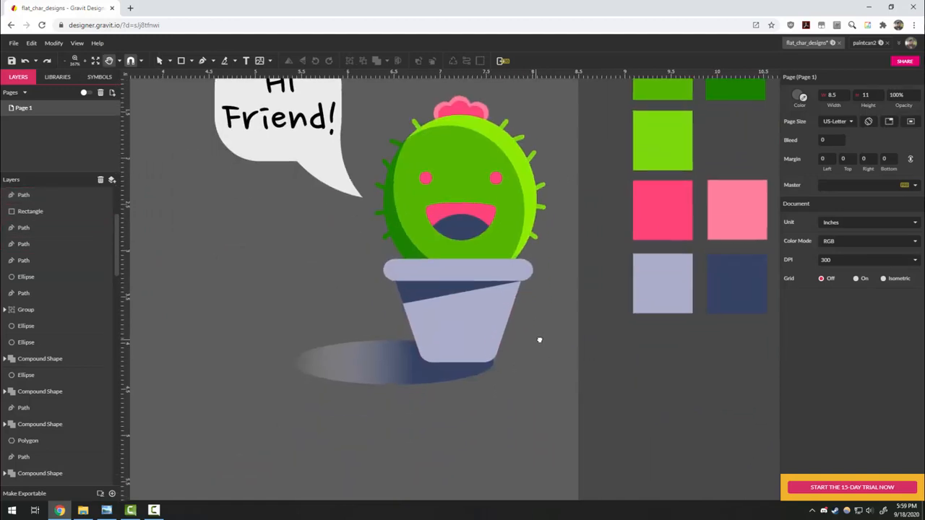
left_click(366, 354)
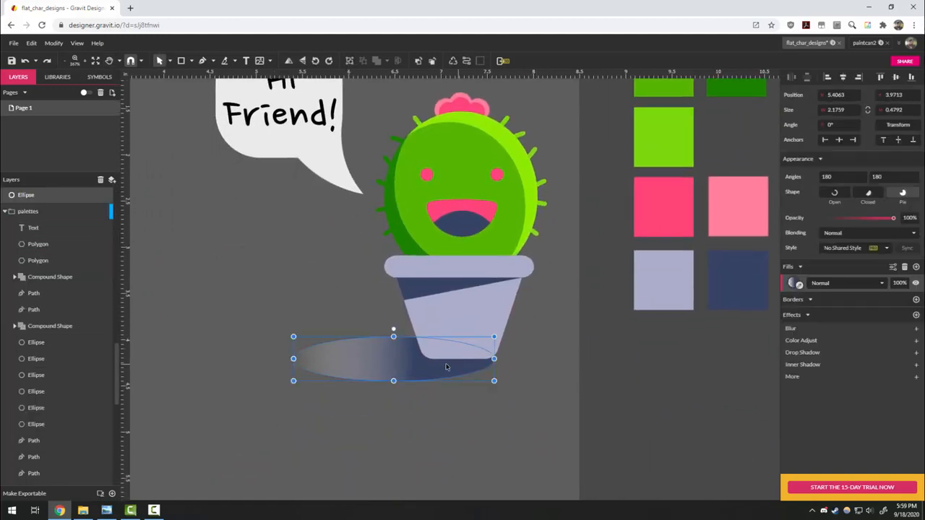
left_click(547, 343)
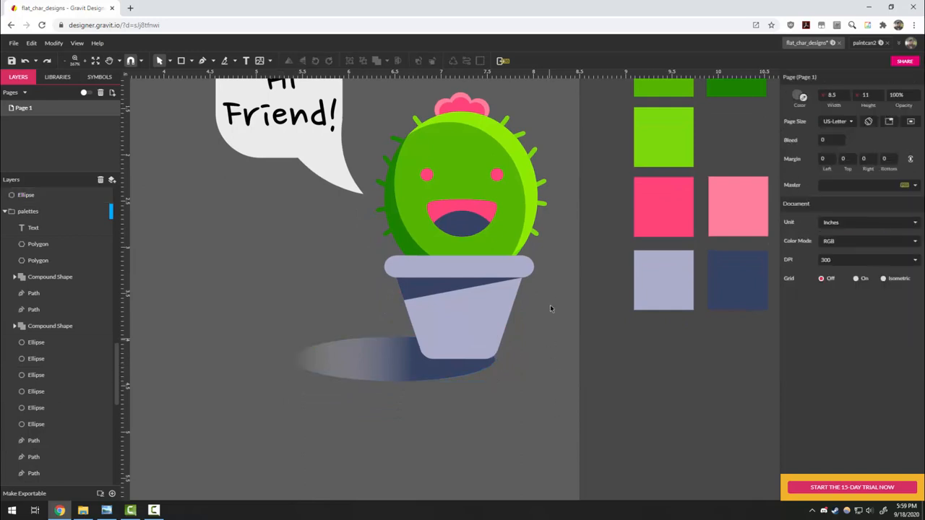
Draw three overlapping circles above the cactus's flower, the middle one slightly higher, spanning about 0.48 by 0.23 in.
scroll(547, 398, "down", 2)
scroll(356, 210, "up", 5)
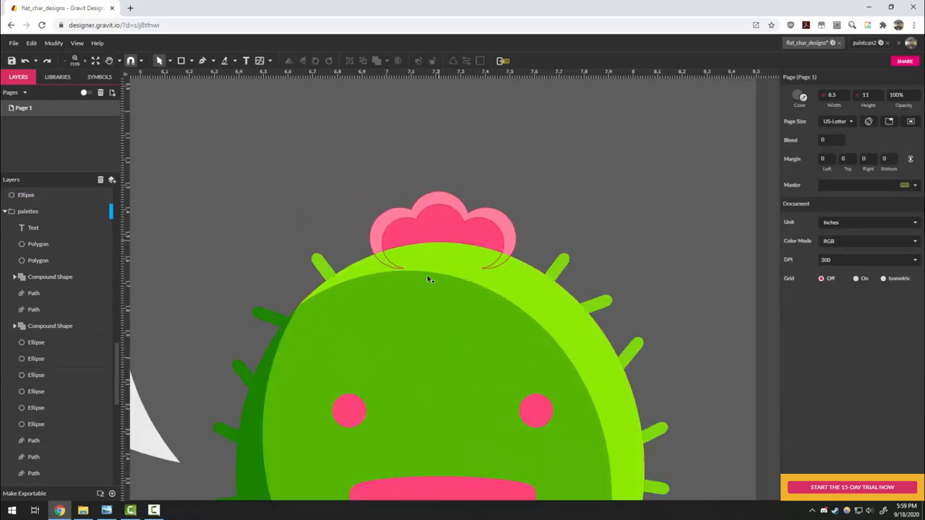
scroll(545, 217, "up", 2)
left_click(191, 60)
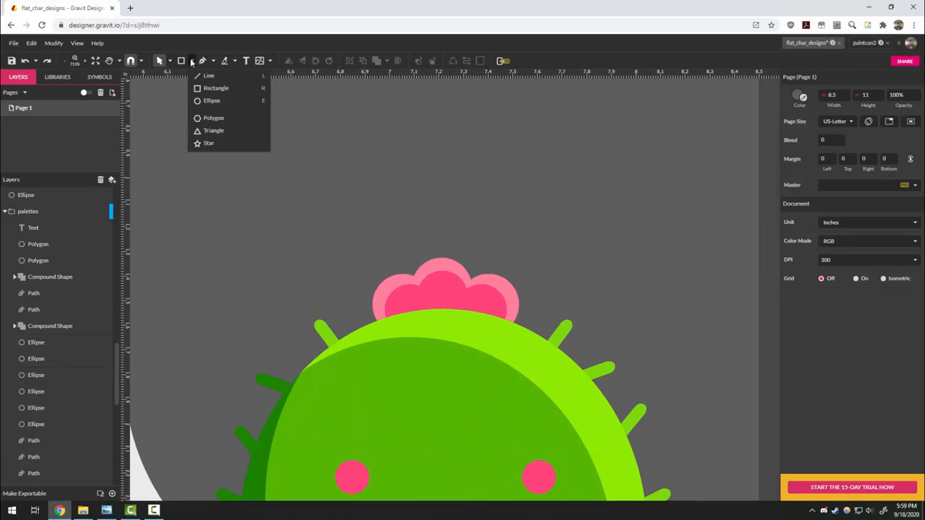
left_click(208, 103)
mouse_move(384, 166)
left_mouse_down()
mouse_move(406, 192)
mouse_move(455, 196)
mouse_move(503, 214)
left_mouse_up()
Unite the three overlapping circles into one cloud shape and convert it to a path.
left_click_drag(543, 172, 309, 213)
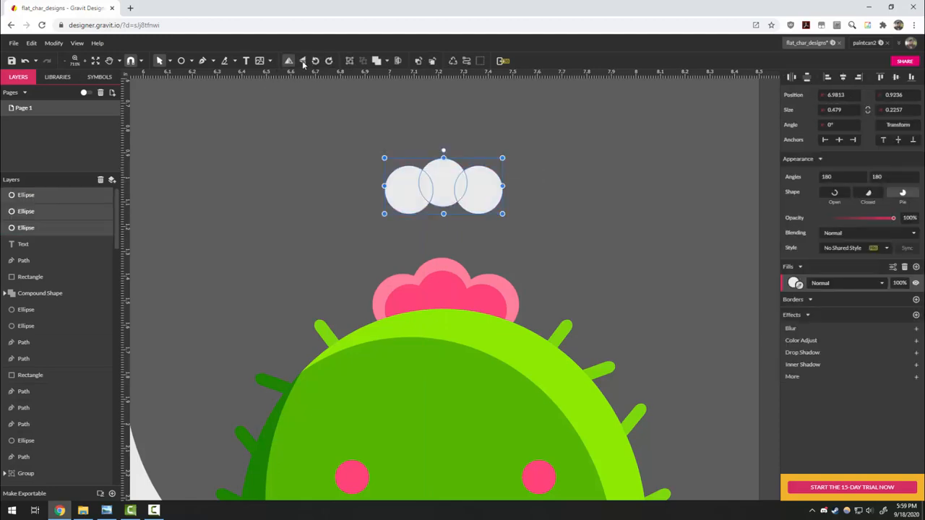
left_click(376, 61)
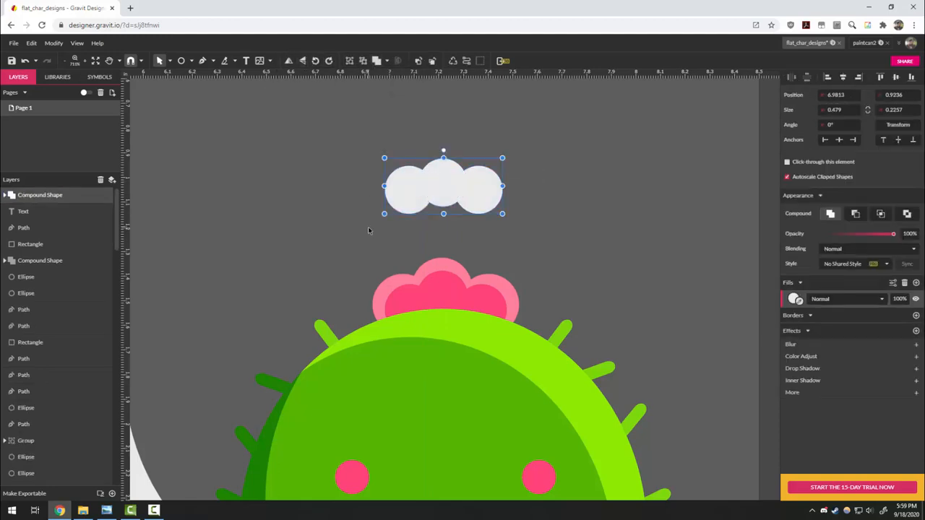
right_click(423, 173)
left_click(477, 310)
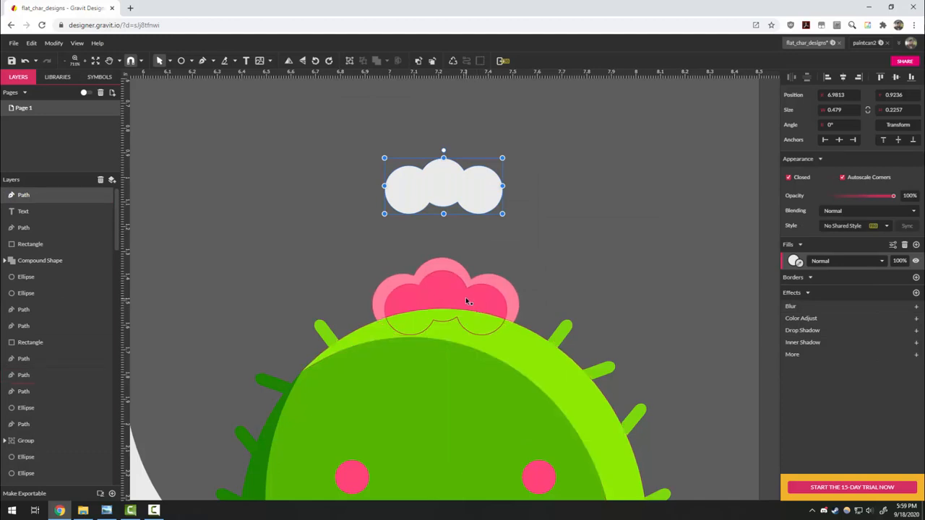
Duplicate the cloud path and shrink the copy to about 0.36 by 0.17 in within the original.
key("ctrl+d")
left_click_drag(461, 188, 586, 144)
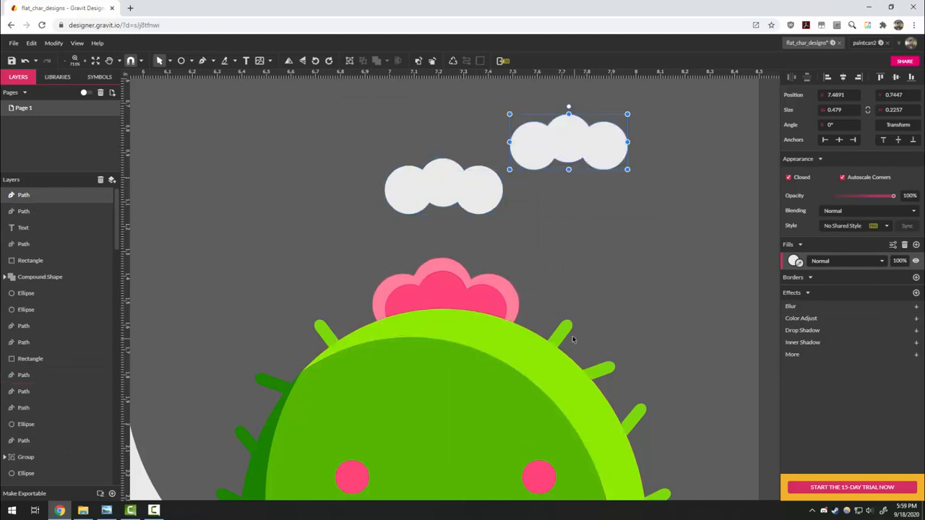
key("ctrl+z")
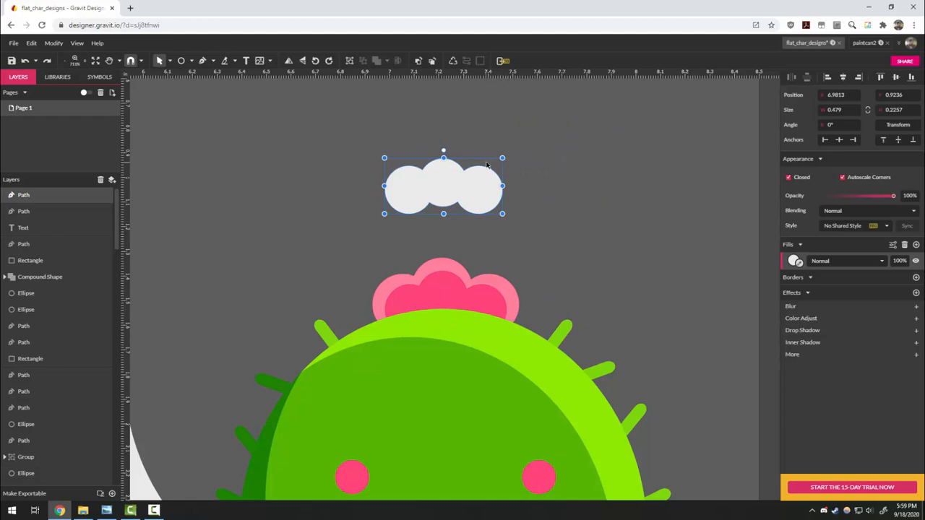
left_click_drag(502, 157, 472, 199)
left_click(491, 248)
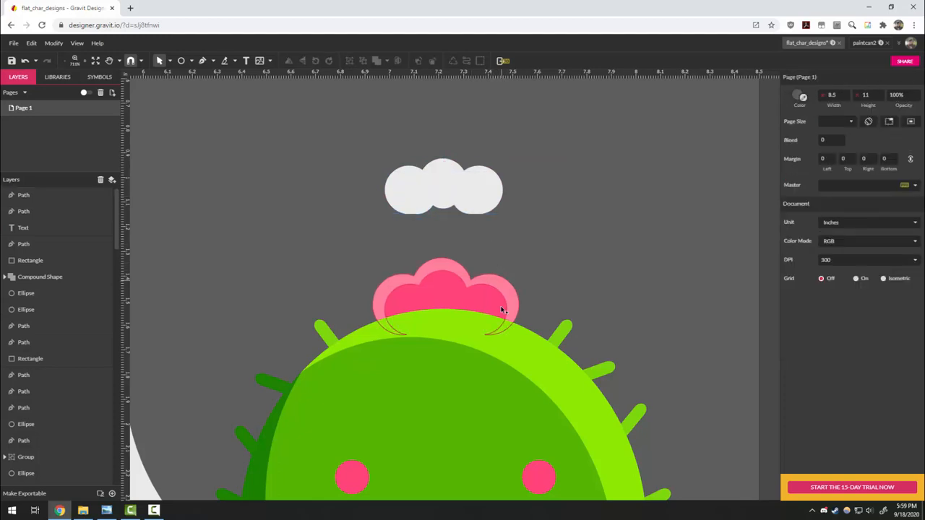
Duplicate the larger cloud path and subtract the small cloud from one of the two large ones.
left_click(397, 187)
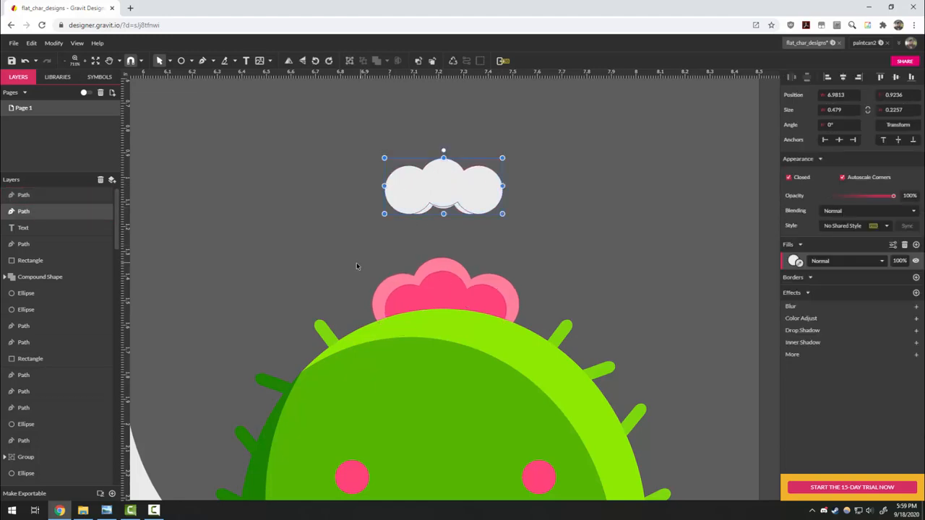
key("ctrl+d")
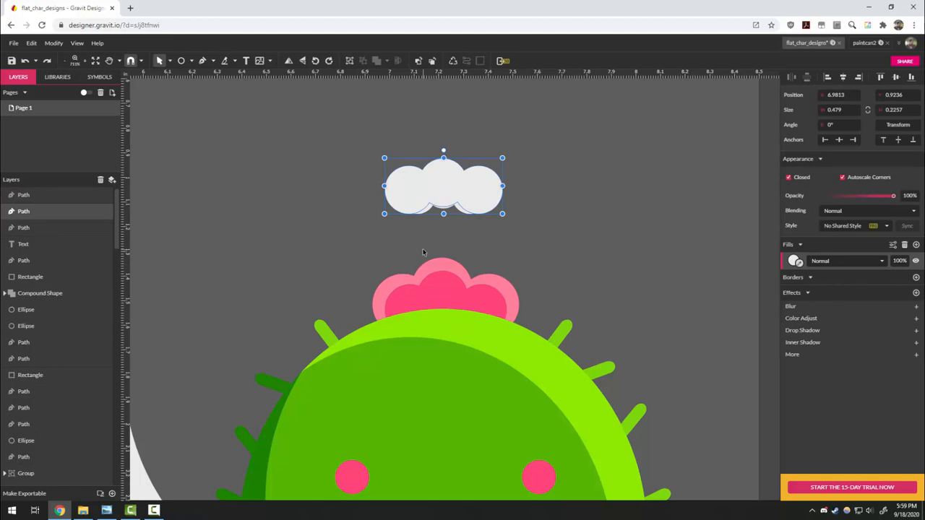
left_click(430, 230)
left_click(442, 189)
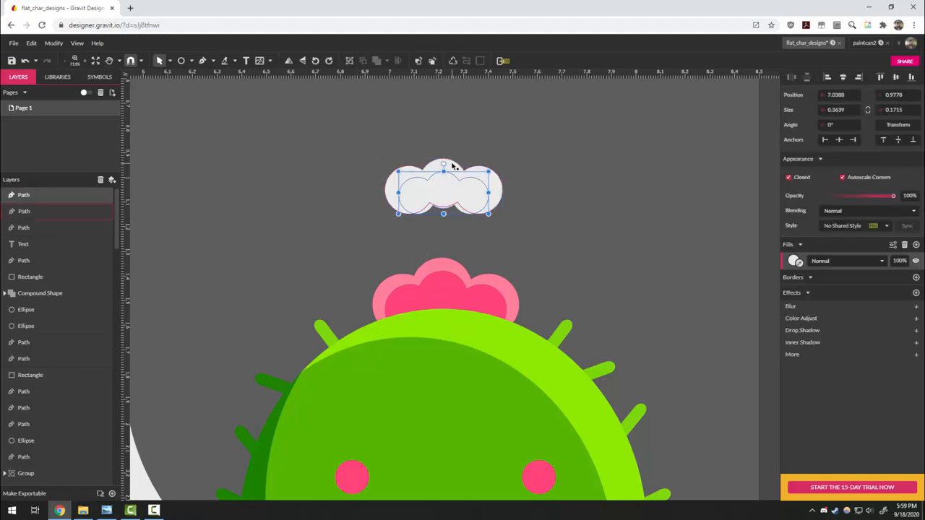
left_click(452, 166, "shift")
left_click(385, 62)
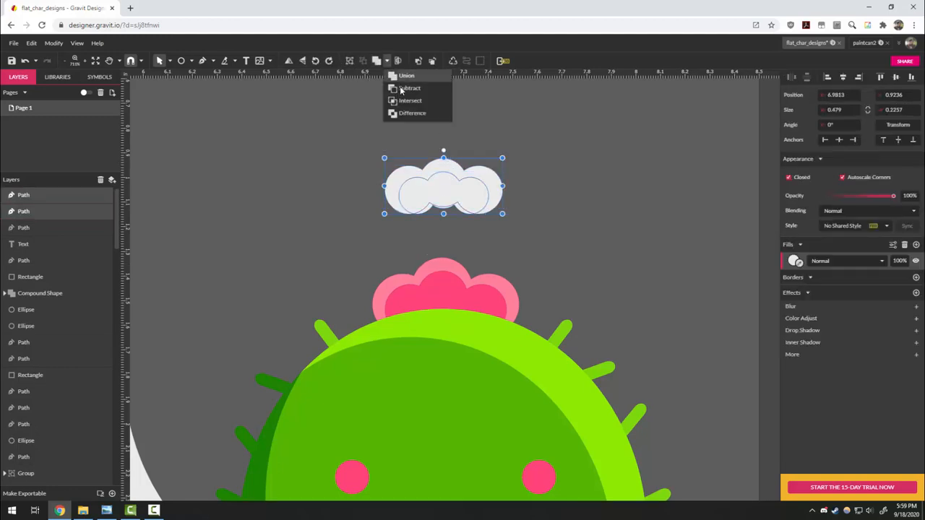
left_click(428, 89)
left_click(554, 210)
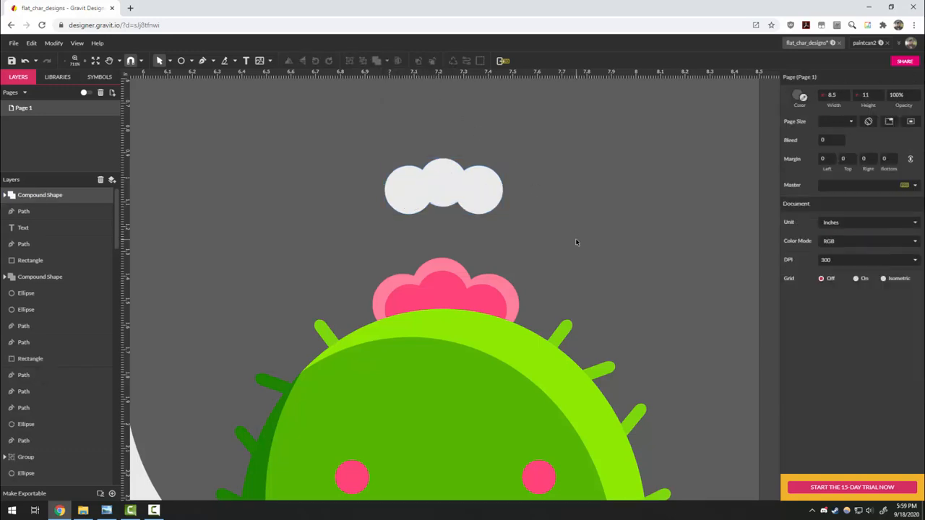
Fill the subtracted compound shape with the hot pink sampled from the flower's inner petals.
left_click(445, 200)
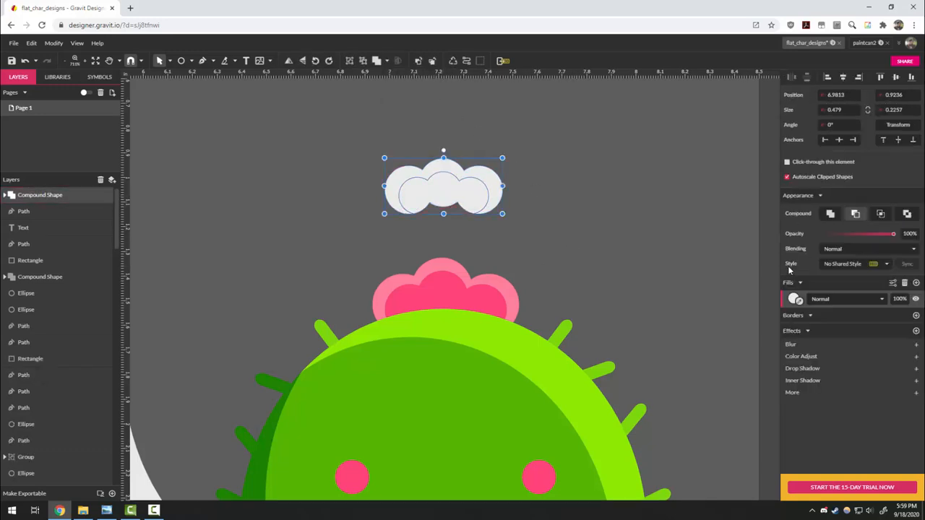
left_click(798, 301)
left_click(445, 301)
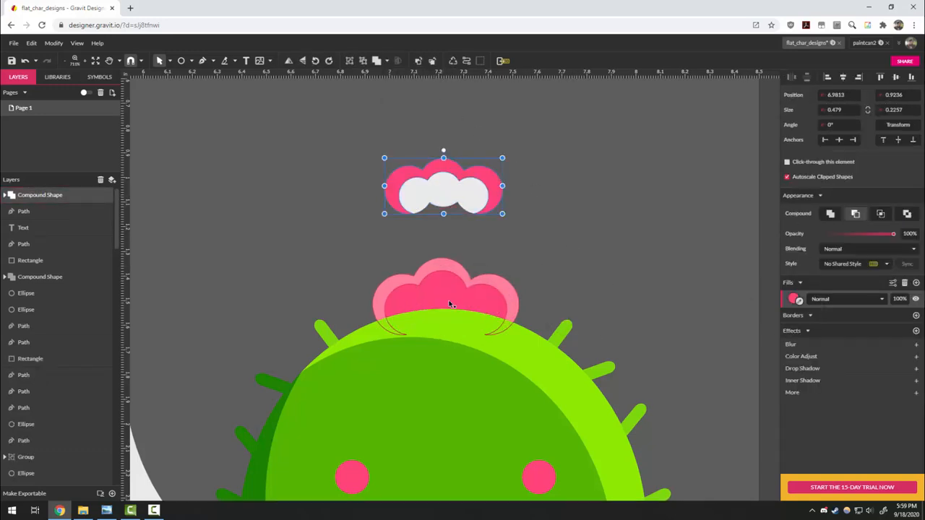
Try to fill the small path inside the compound shape with the light pink sampled from the flower's outer edge.
double_click(455, 200)
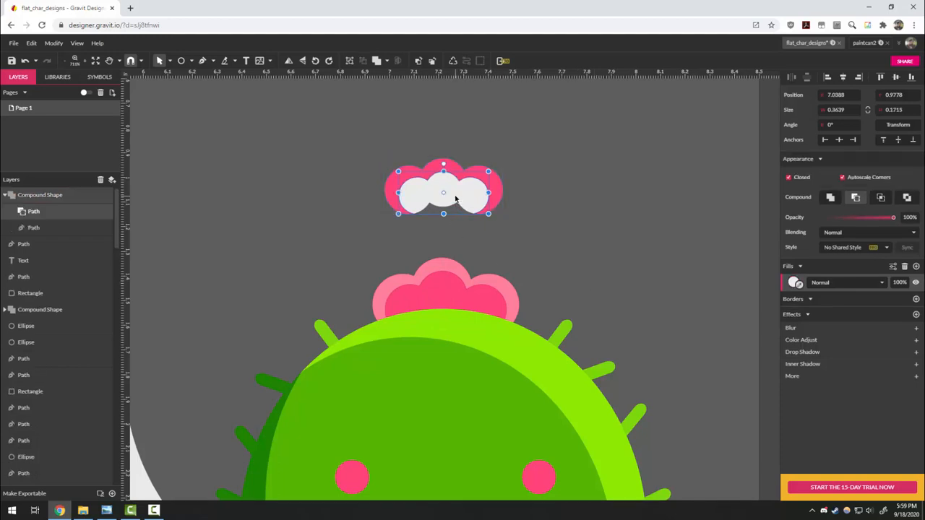
left_click(795, 283)
left_click(506, 288)
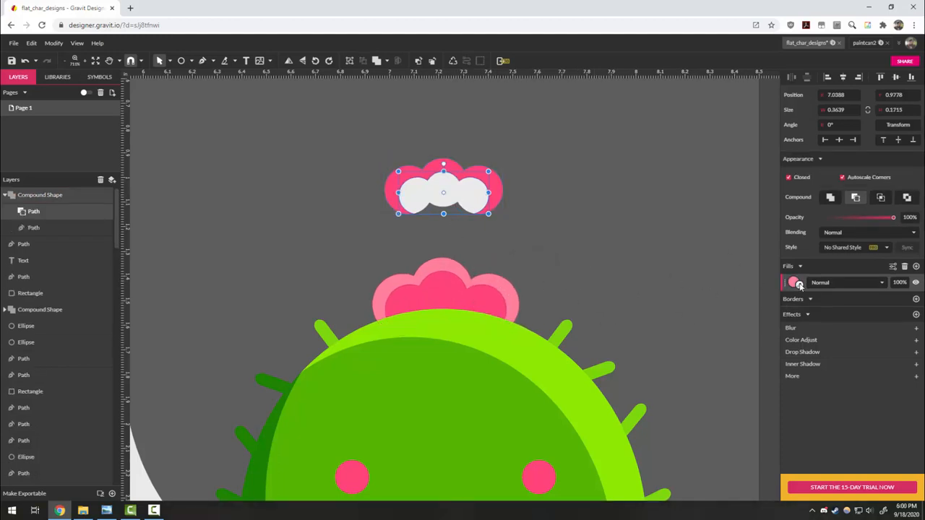
left_click(517, 268)
Move the hot pink rim aside and fill the white cloud with the flower's light pink, #FF809C.
left_click(451, 195)
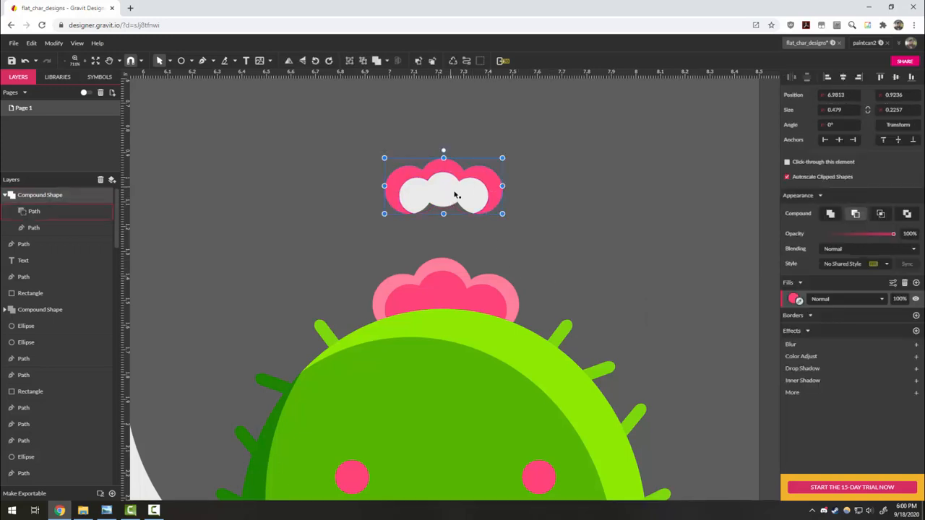
left_click_drag(456, 195, 568, 221)
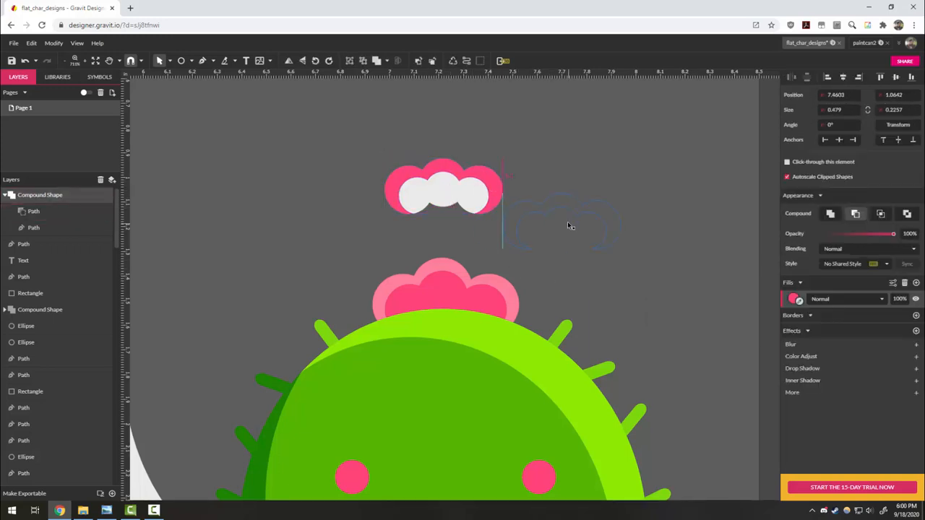
left_click(446, 182)
left_click(799, 261)
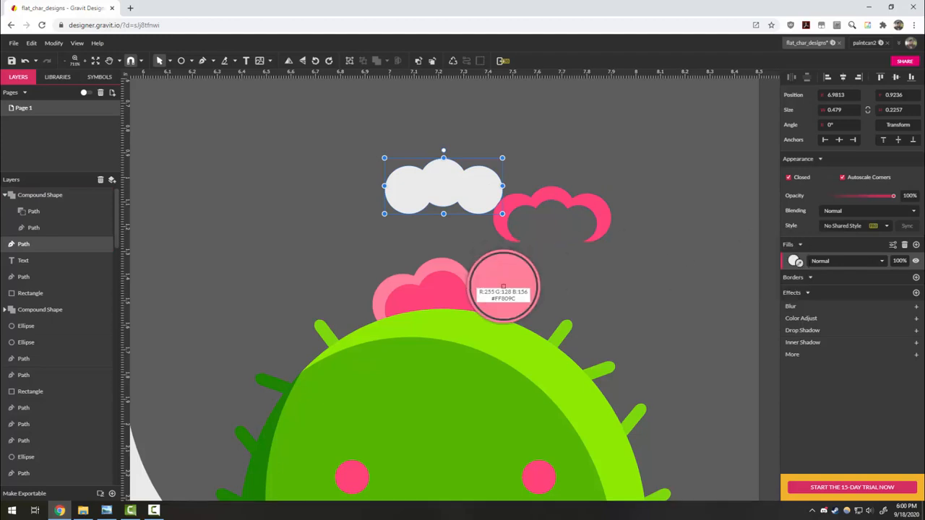
left_click(500, 289)
left_click(555, 280)
Move the hot pink rim back over the light pink cloud so their outer edges line up.
left_click(562, 204)
left_click(454, 177)
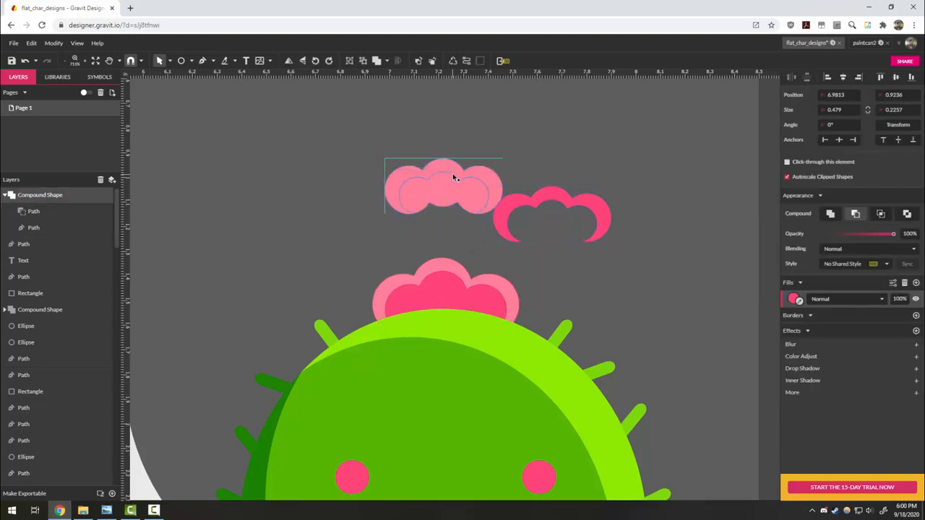
left_click_drag(453, 175, 450, 175)
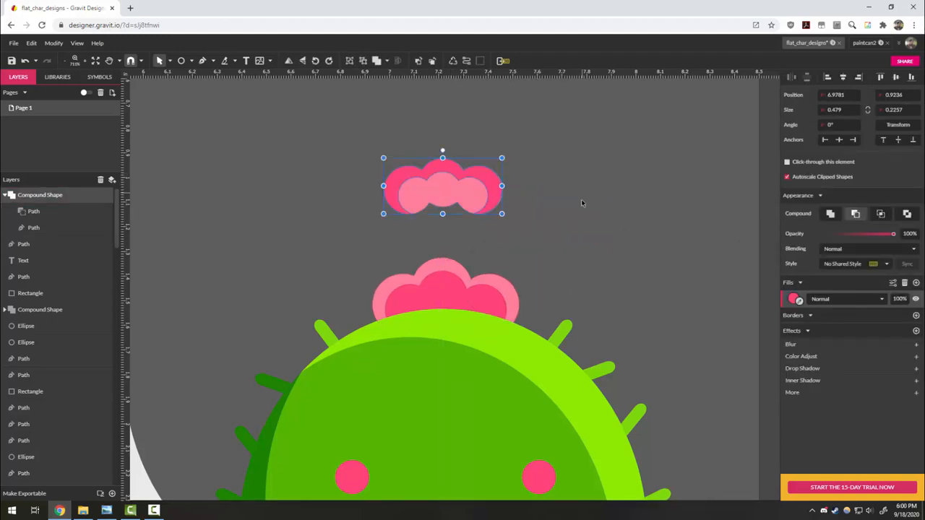
left_click(584, 256)
Examine the coffee cup character, including its yellow backdrop circle, saucer and the steam-shaped COFFEE TIME! bubble.
scroll(536, 189, "down", 5)
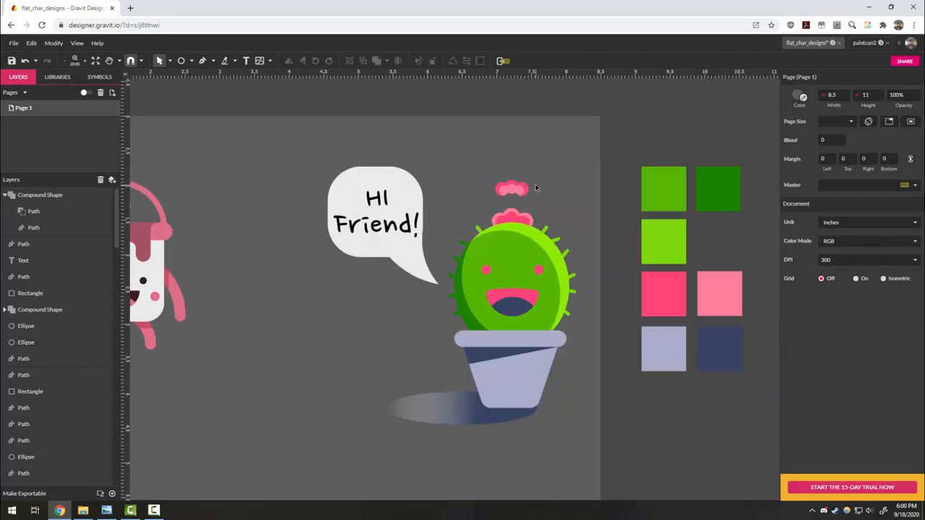
scroll(675, 228, "down", 3)
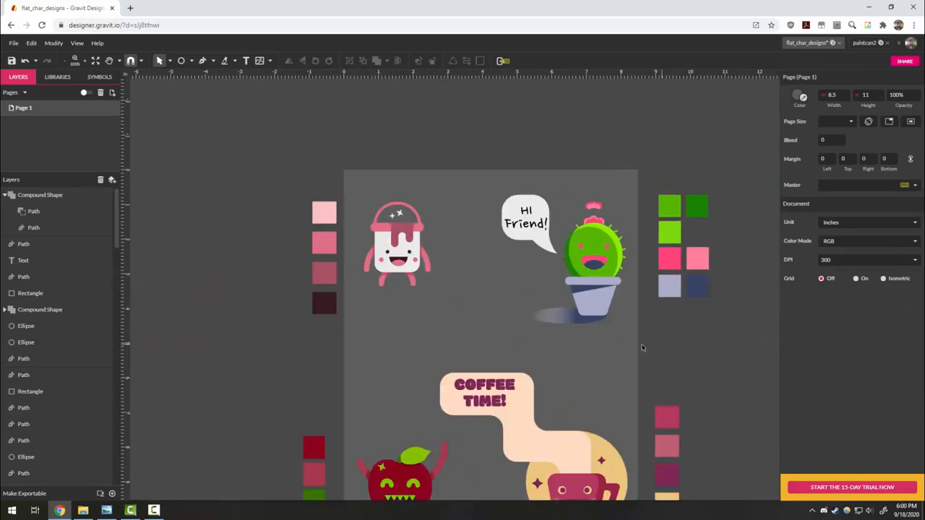
scroll(508, 378, "up", 6)
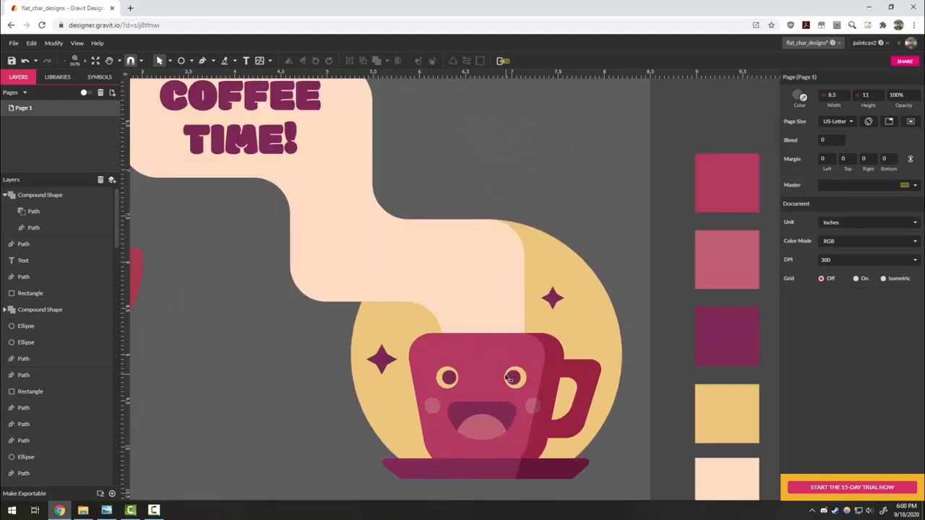
left_click_drag(520, 370, 573, 335)
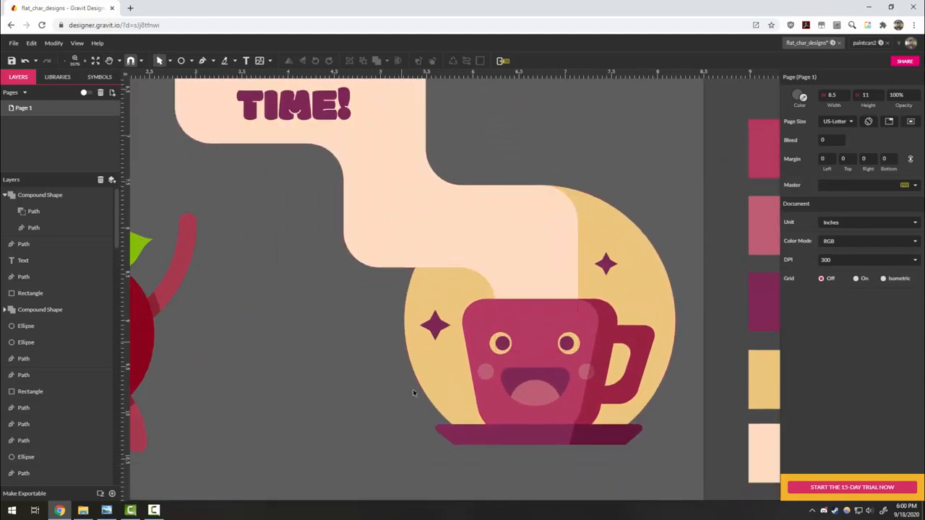
left_click(617, 242)
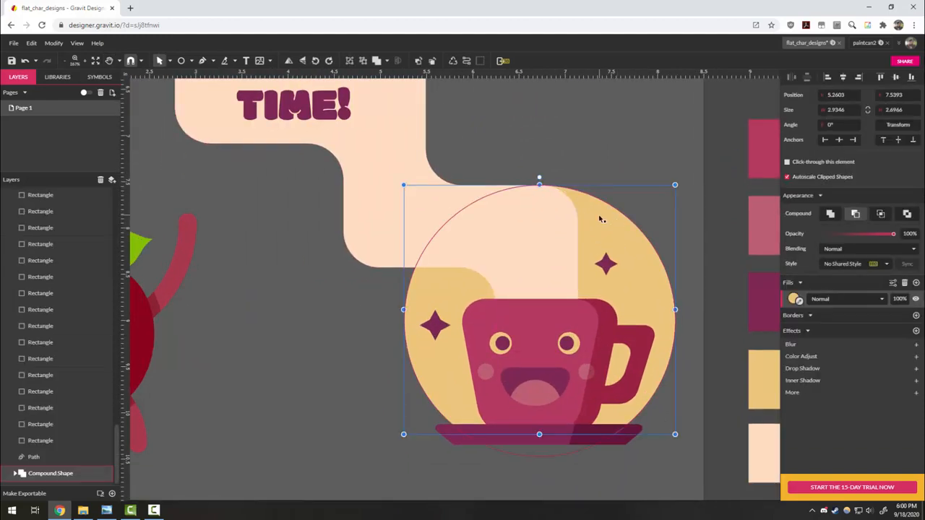
left_click_drag(636, 463, 619, 369)
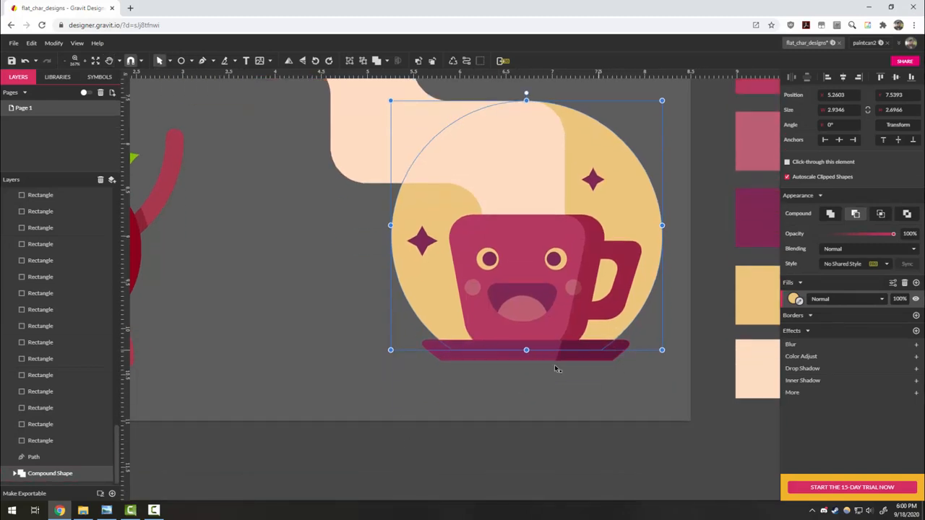
left_click(303, 315)
scroll(378, 347, "up", 5)
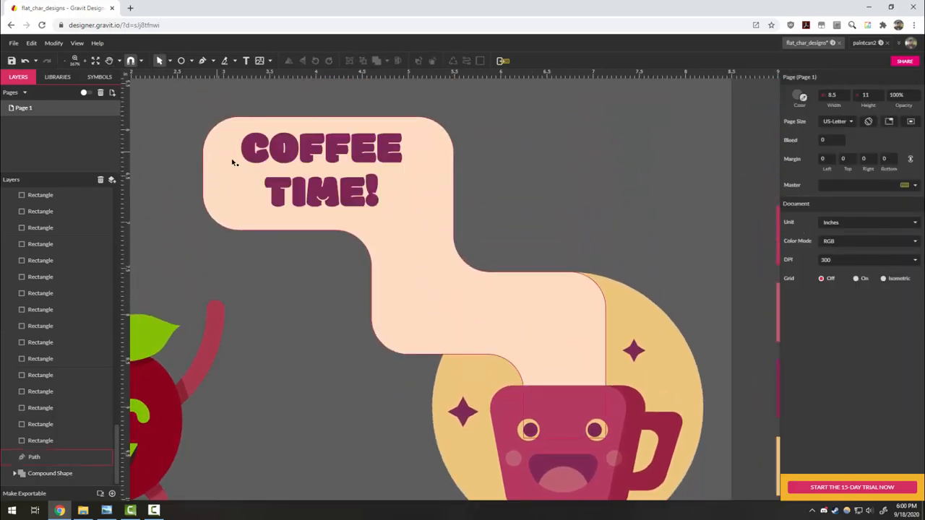
scroll(377, 275, "down", 3)
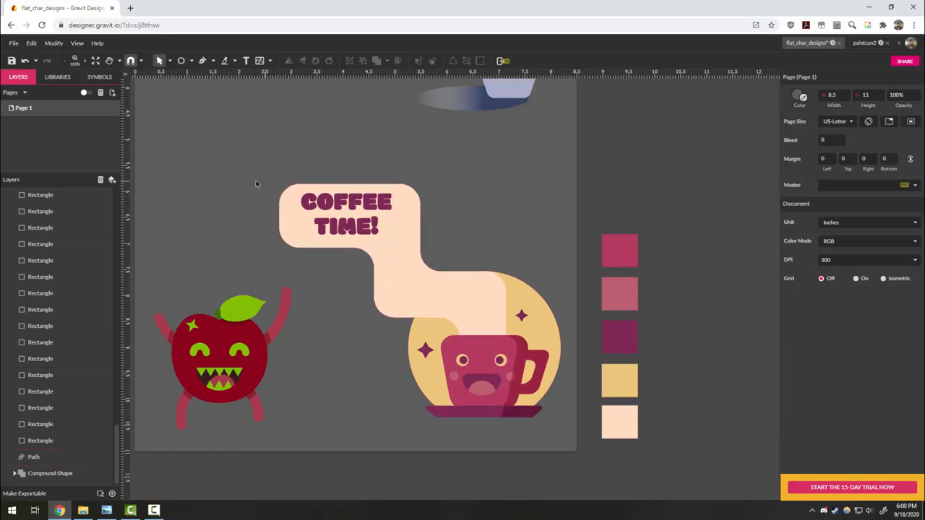
Draw an open staircase path with right-angled segments, about 3.97 by 2.80 in, beside the coffee cup's palette swatches using the Pen tool.
scroll(256, 183, "right", 1)
scroll(217, 168, "down", 1)
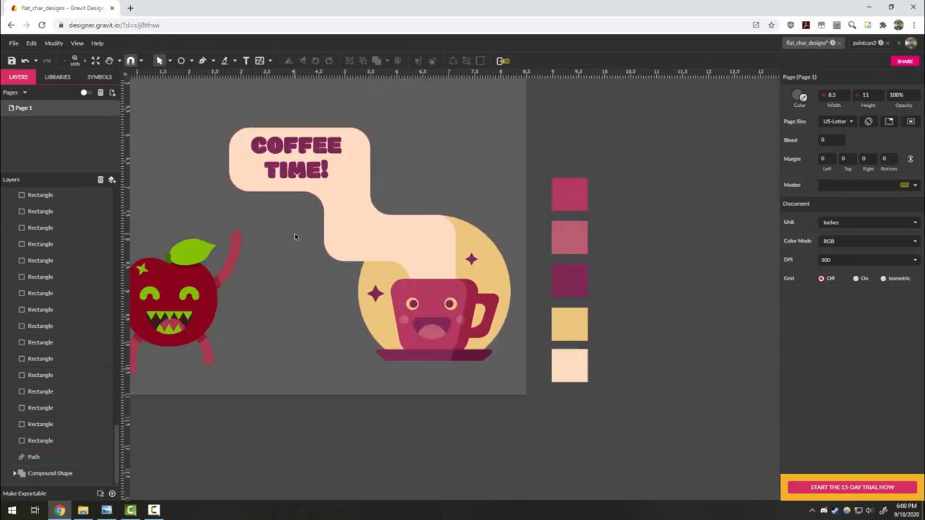
left_click(203, 61)
scroll(671, 258, "right", 3)
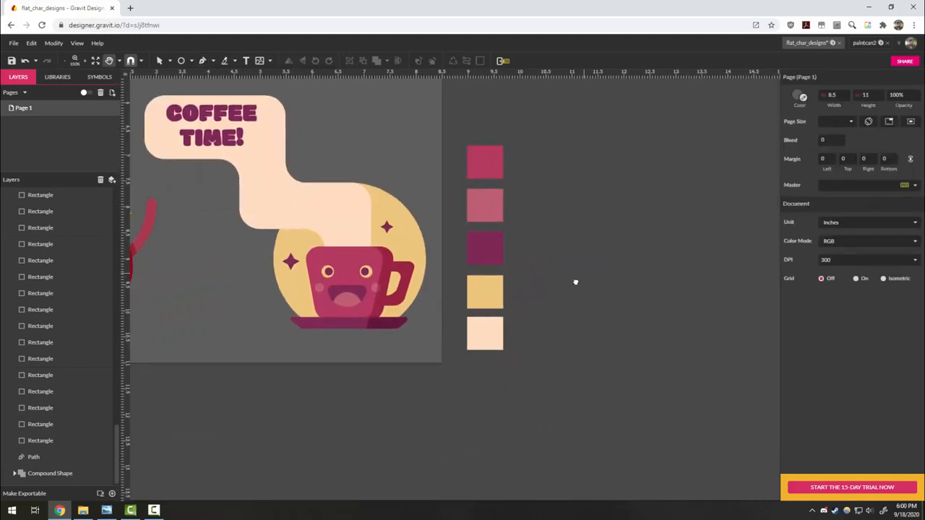
left_click(648, 307)
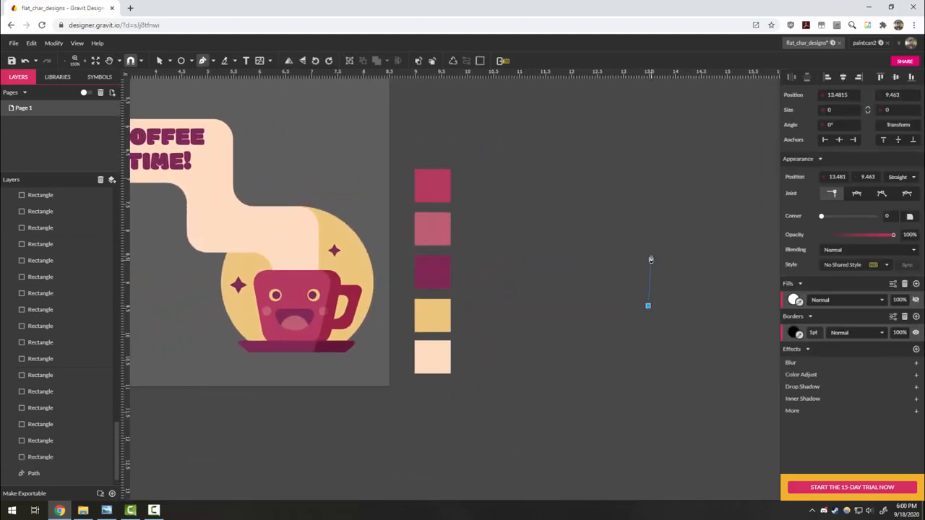
left_click(546, 248)
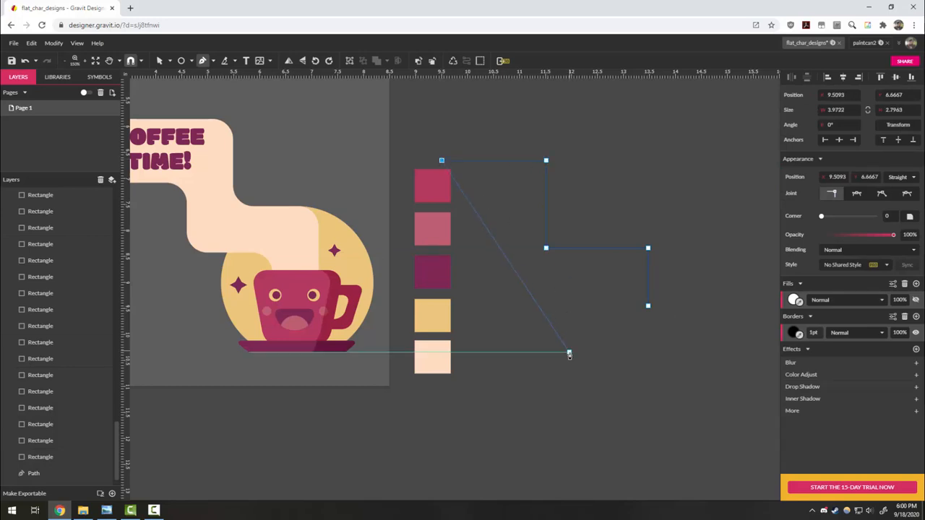
left_click(441, 160)
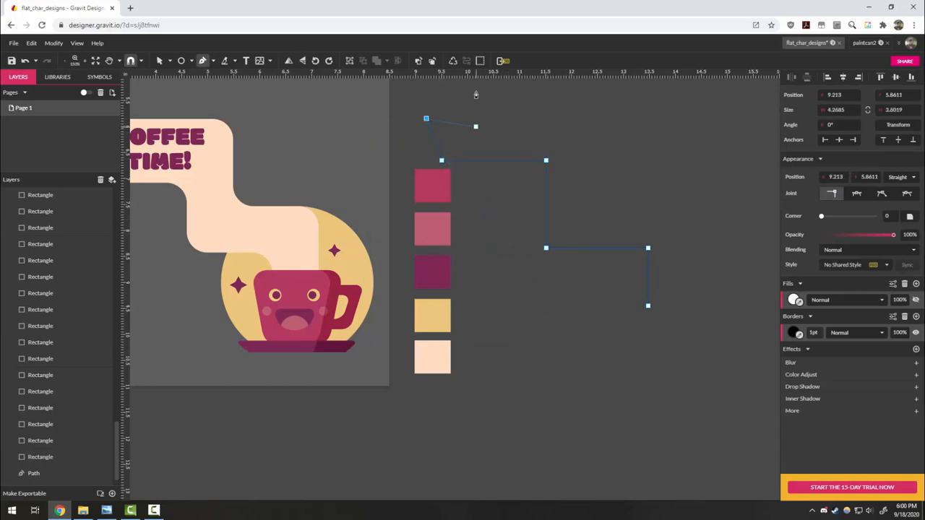
scroll(473, 91, "up", 2)
left_click(160, 63)
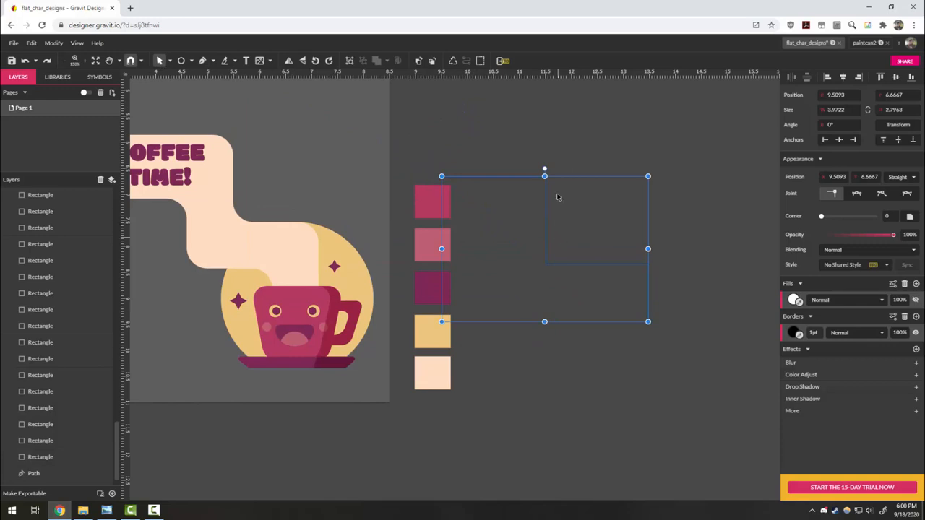
Thicken the staircase path's border to 84 pt and vectorize it into a filled shape.
left_click_drag(814, 332, 815, 290)
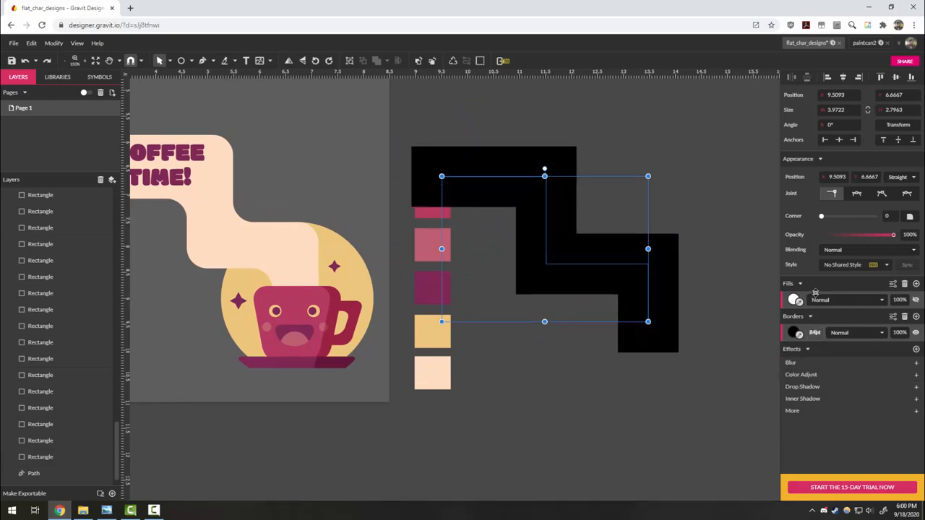
right_click(619, 268)
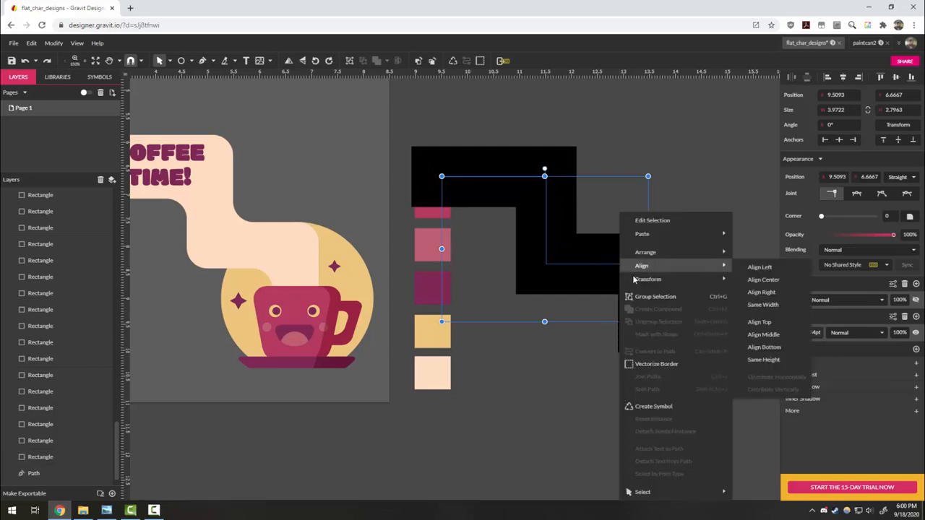
left_click(649, 365)
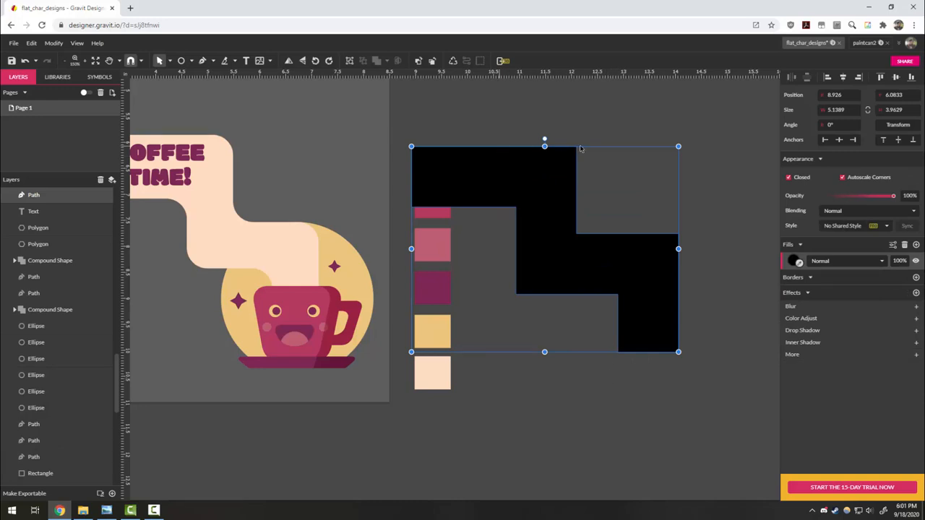
Raise the top-edge nodes of the black staircase shape so that its overall height is about 4.5 in.
left_click(170, 60)
left_click(201, 89)
left_click_drag(394, 117, 601, 164)
key("Up")
key("Up")
key("Up")
key("Up")
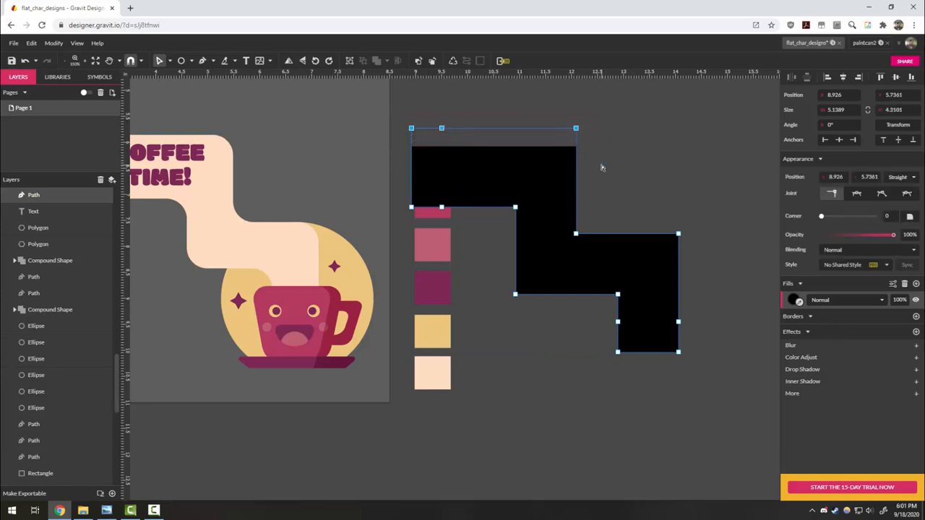
key("Up")
key("Up")
key("Up")
key("Up")
key("Up")
key("Up")
key("Up")
key("Up")
key("Up")
key("Up")
key("Up")
key("Up")
key("Up")
key("Up")
key("Up")
key("Up")
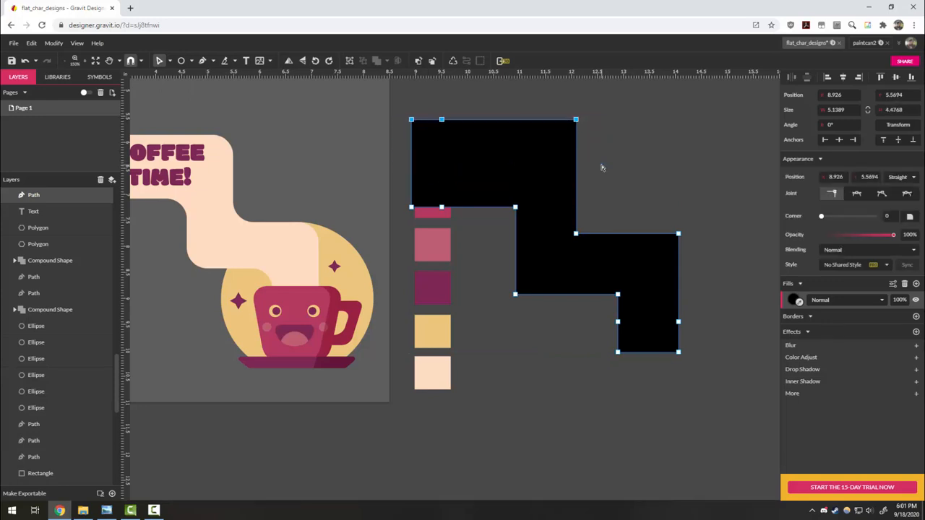
key("Up")
key("Up")
key("Up")
Delete the redundant mid-edge nodes so that only the staircase shape's corner nodes remain.
key("Escape")
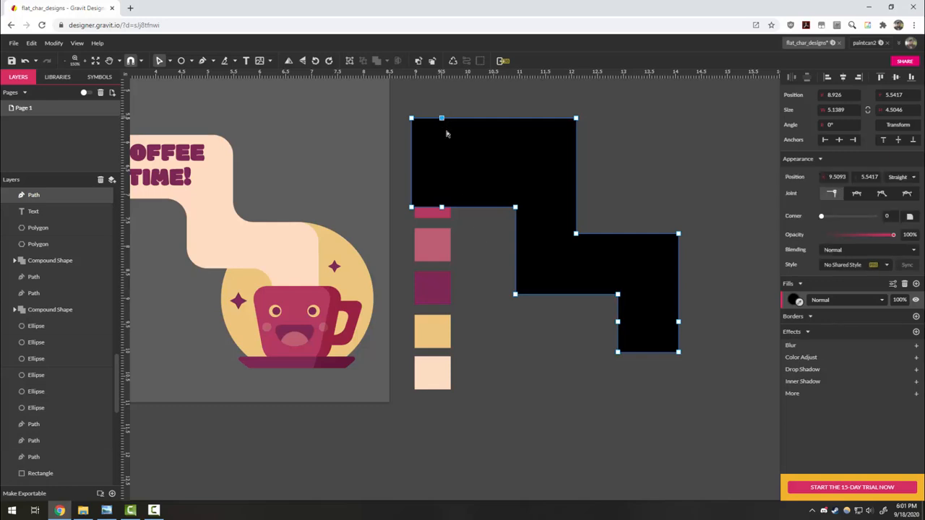
left_click(618, 322)
key("Delete")
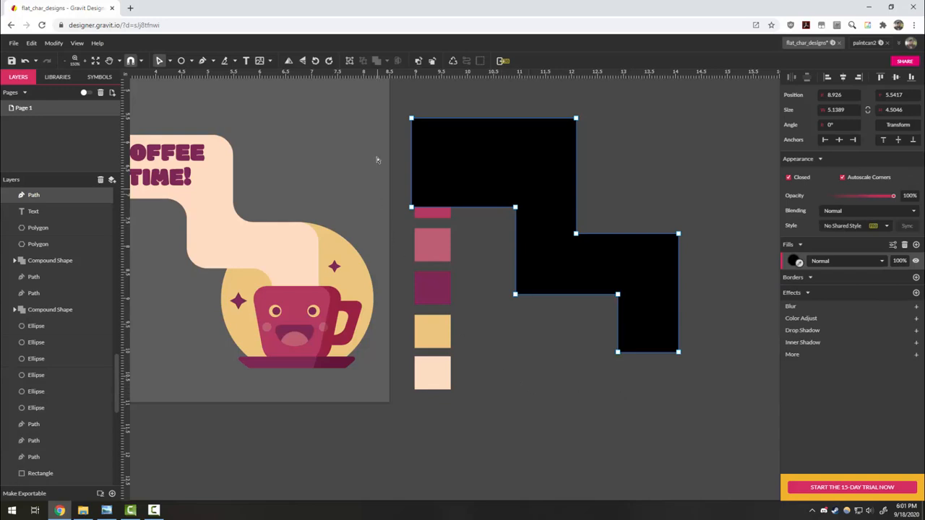
Round all corners of the black staircase shape with a corner value of 0.4.
left_click_drag(384, 107, 744, 401)
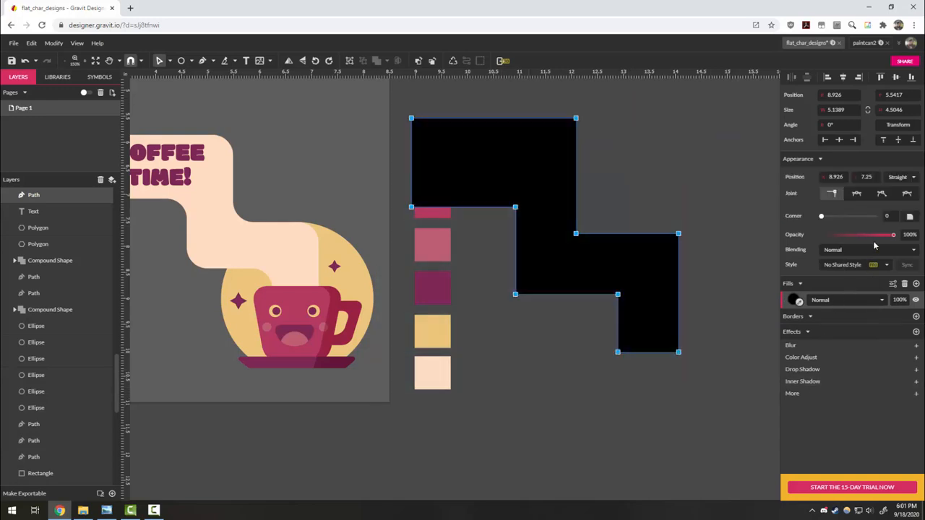
left_click_drag(894, 216, 881, 225)
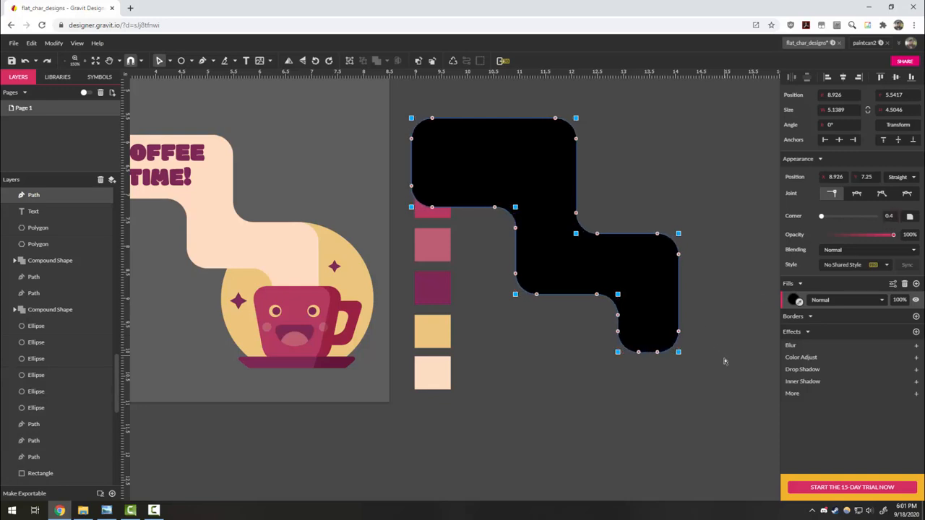
left_click(725, 361)
scroll(533, 443, "left", 4)
scroll(609, 429, "up", 2)
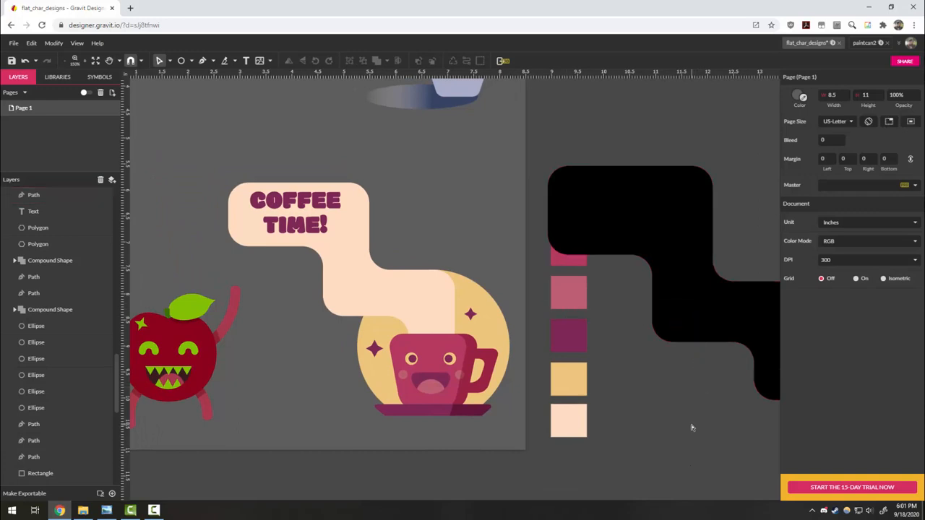
Delete the black staircase demonstration shape covering the palette swatches.
left_click_drag(680, 431, 555, 394)
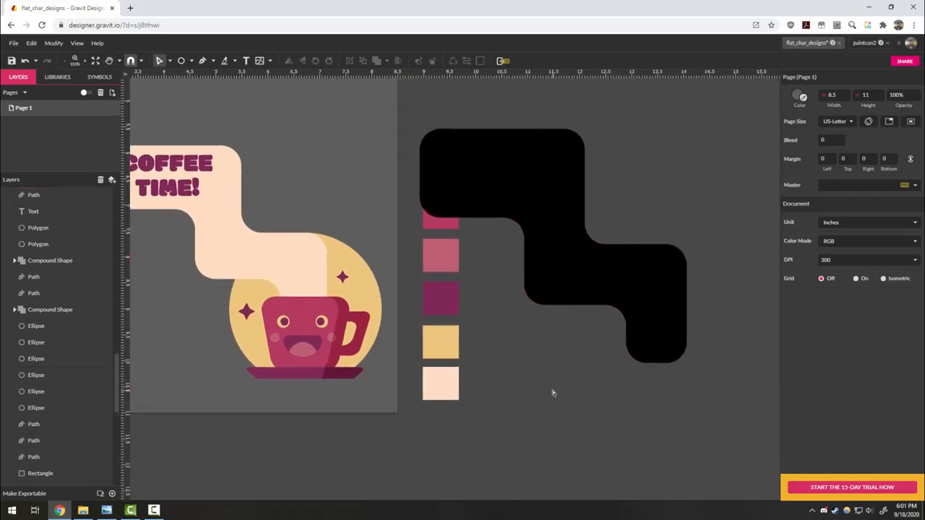
left_click(549, 194)
key("Delete")
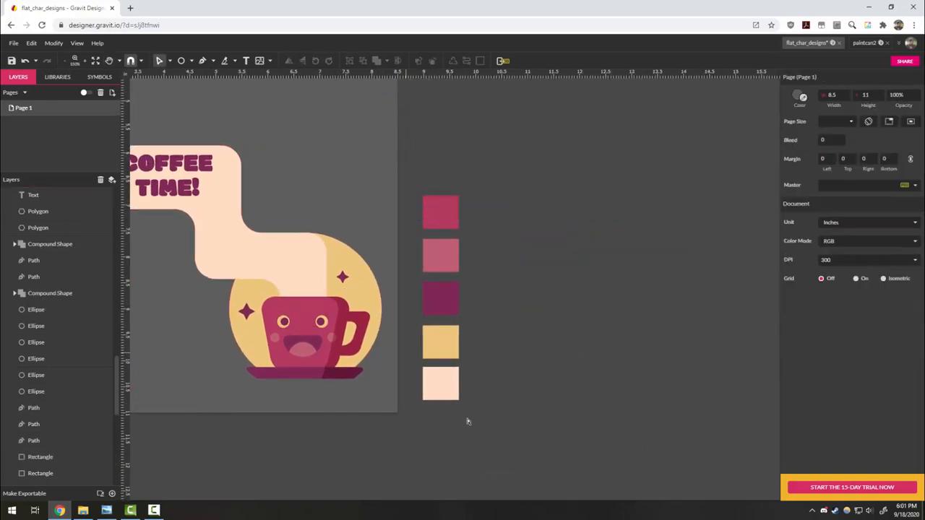
Examine the coffee cup's right cheek and the shading path over its right side, including the path's blending and opacity.
left_click_drag(466, 421, 564, 310)
scroll(423, 279, "up", 3)
scroll(460, 327, "down", 2)
scroll(460, 326, "up", 5)
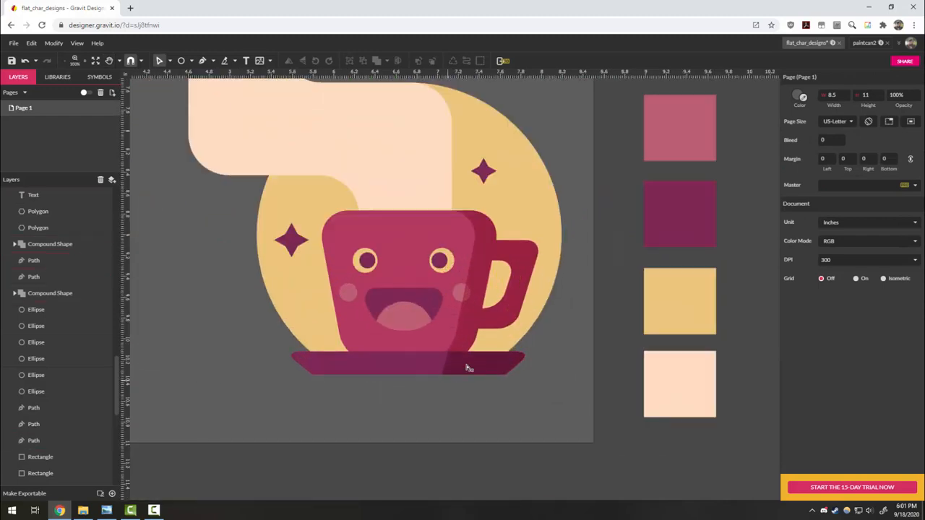
left_click(455, 263)
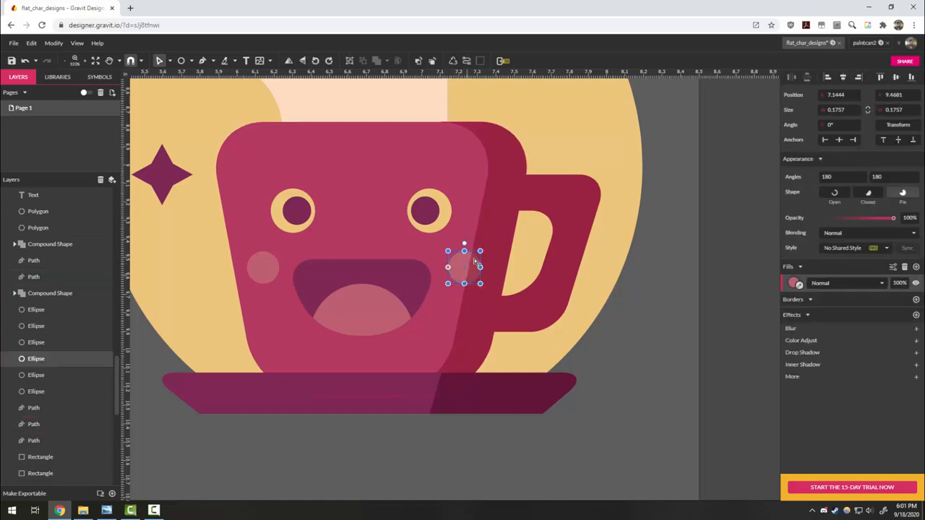
left_click(495, 205)
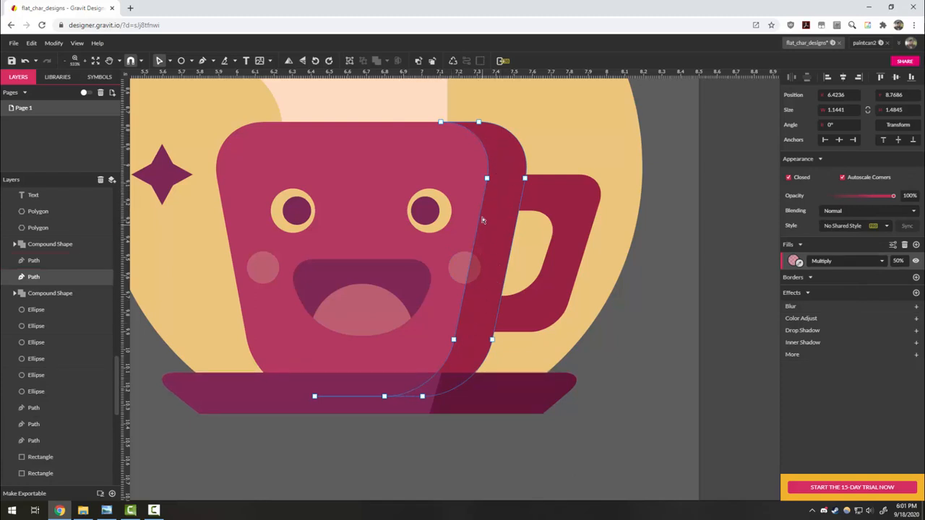
left_click_drag(460, 273, 446, 304)
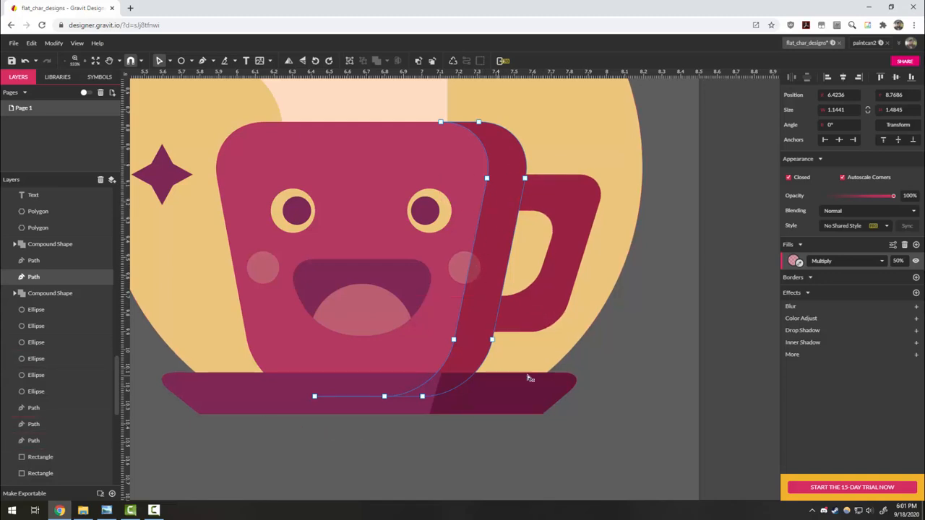
left_click(646, 394)
scroll(585, 330, "down", 5)
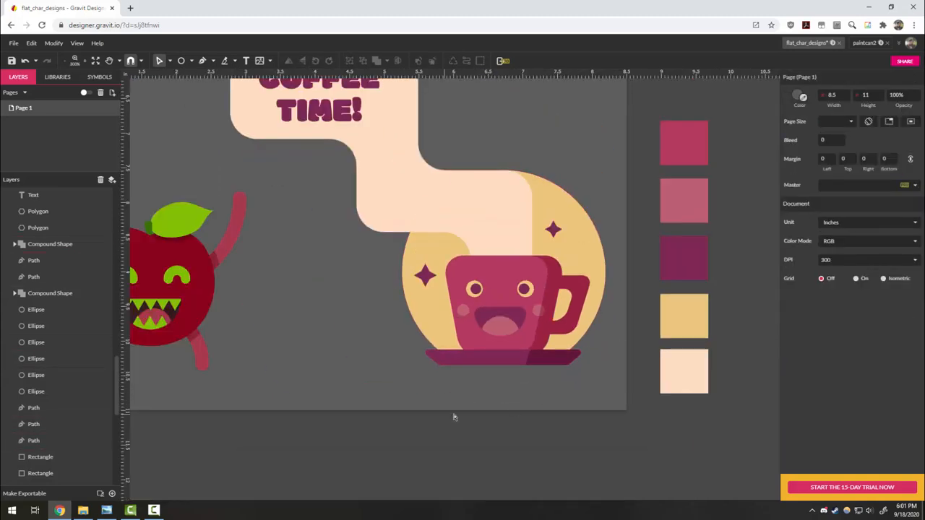
Draw a square about 2.04 in wide between the apple and the coffee cup.
scroll(445, 301, "up", 1)
left_click(192, 61)
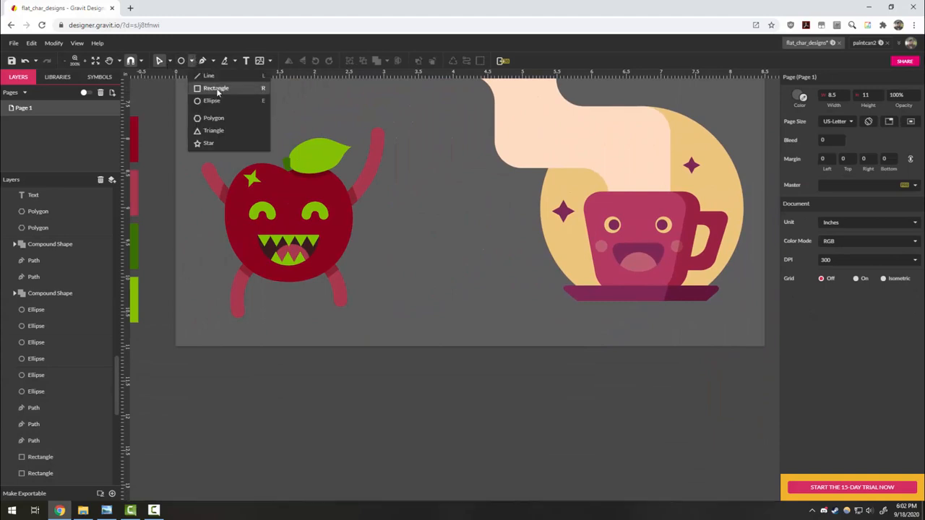
left_click(217, 92)
left_click_drag(377, 191, 412, 235)
left_click_drag(493, 333, 519, 332)
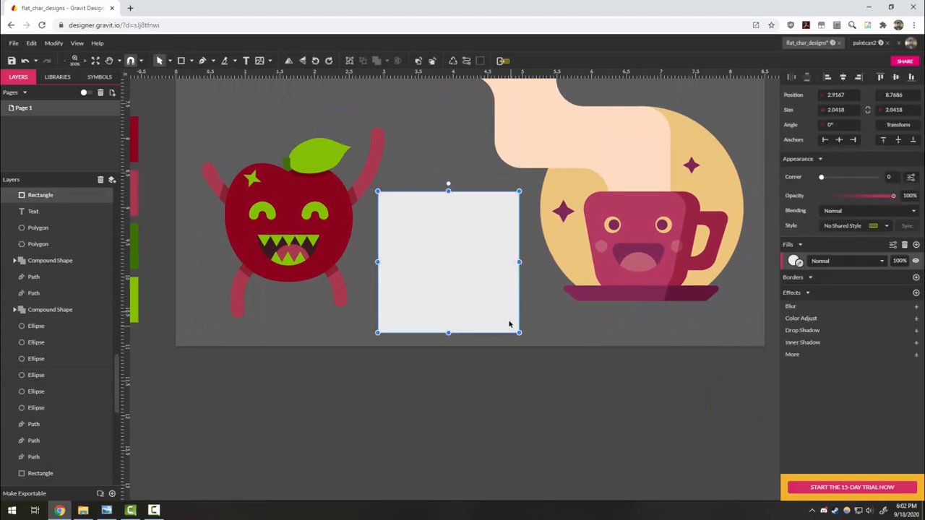
mouse_move(501, 274)
left_mouse_down()
mouse_move(475, 274)
mouse_move(491, 276)
left_mouse_up()
key("ctrl+z")
Duplicate the square twice and shift the top copy left by about 0.36 in.
key("ctrl+d")
key("ctrl+d")
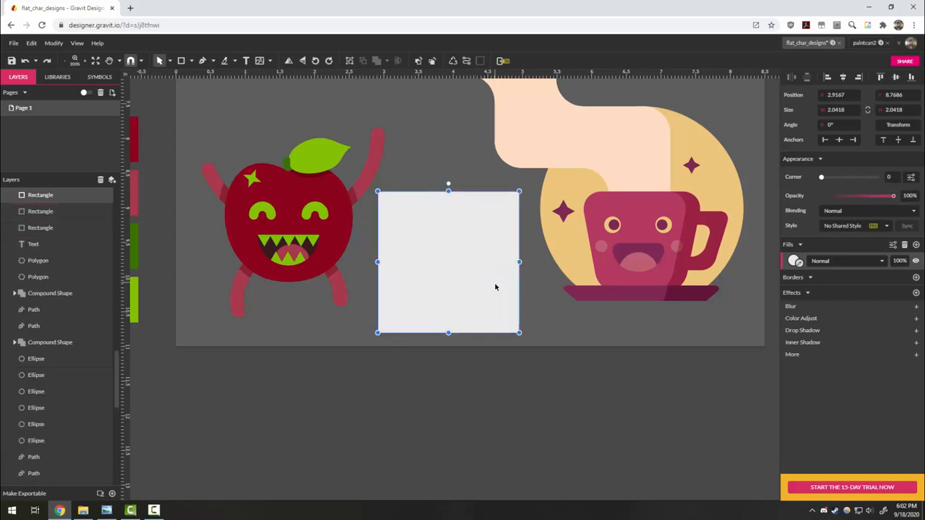
left_click_drag(479, 288, 454, 289)
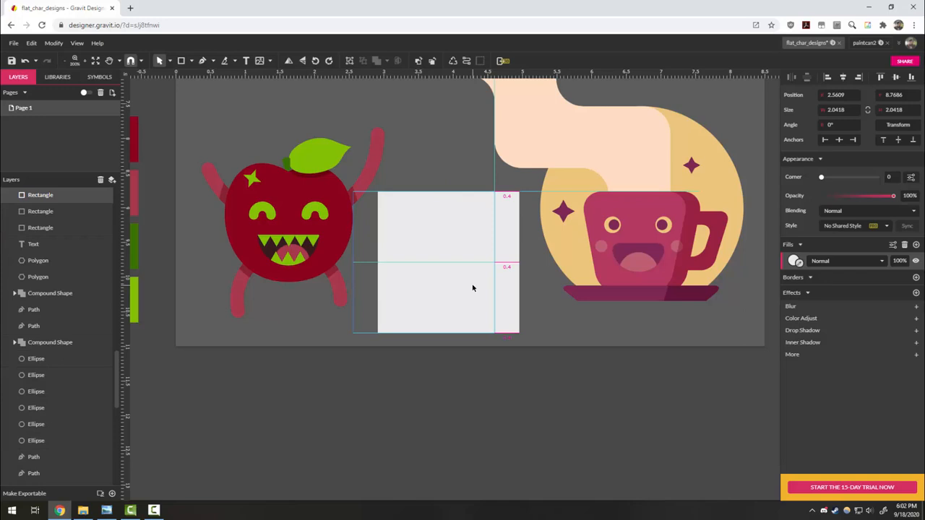
Try to subtract the shifted square from the copy beneath it and convert the resulting compound shape to a path.
left_click(512, 280, "shift")
left_click(387, 61)
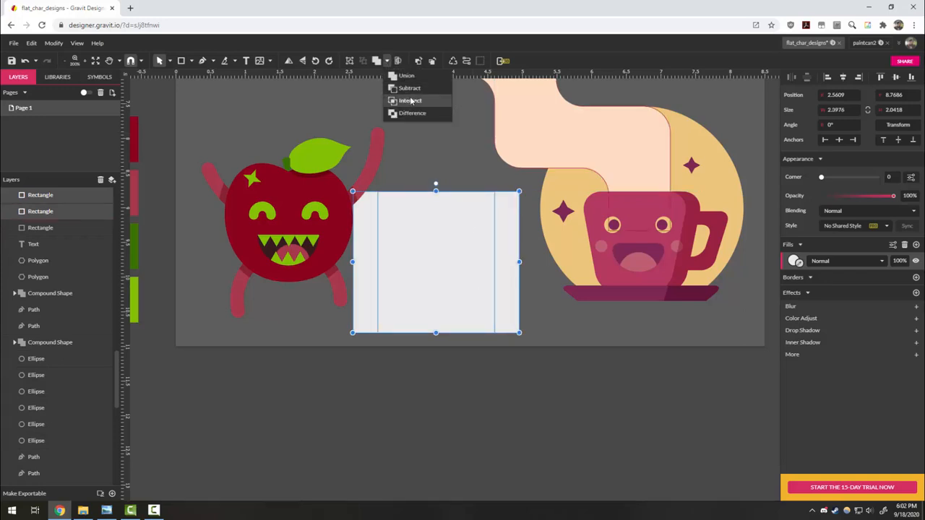
left_click(413, 87)
double_click(504, 233)
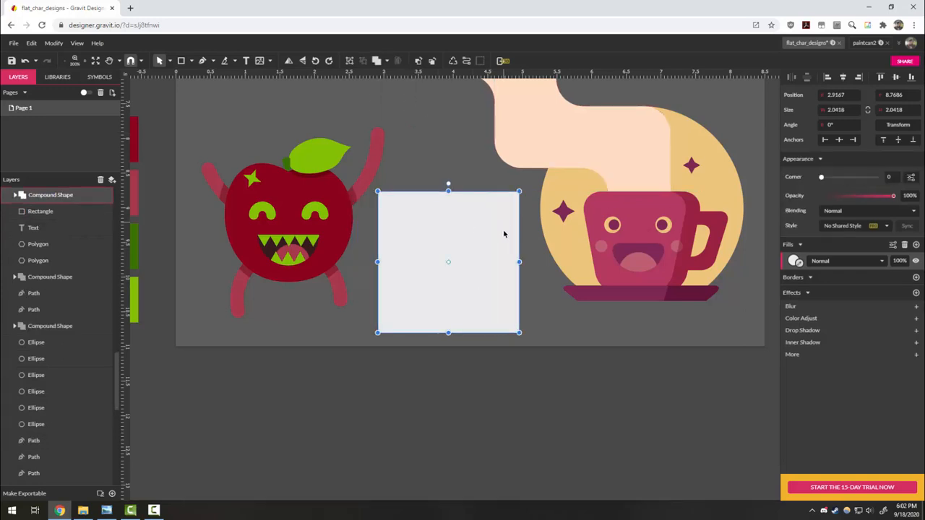
left_click(542, 351)
left_click(509, 266)
right_click(510, 266)
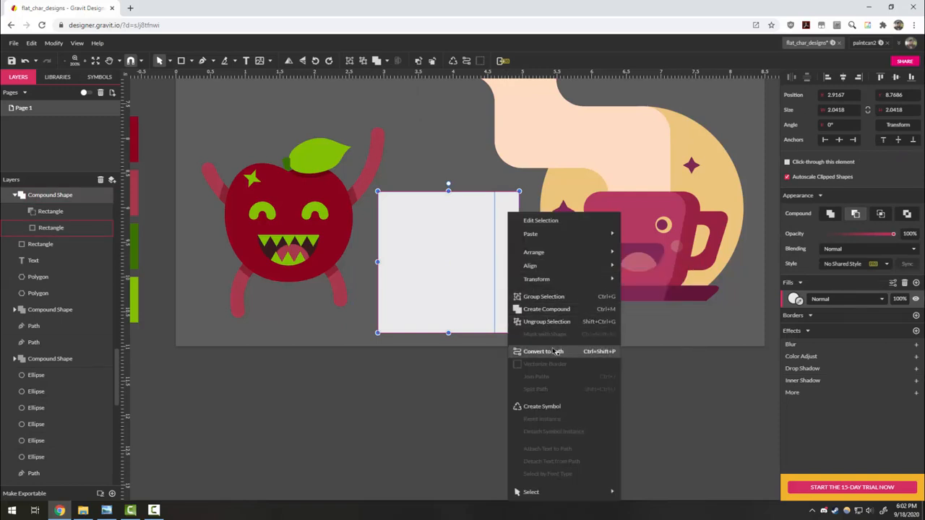
left_click(552, 352)
Undo the path conversion and the subtraction of the two squares.
key("ctrl+z")
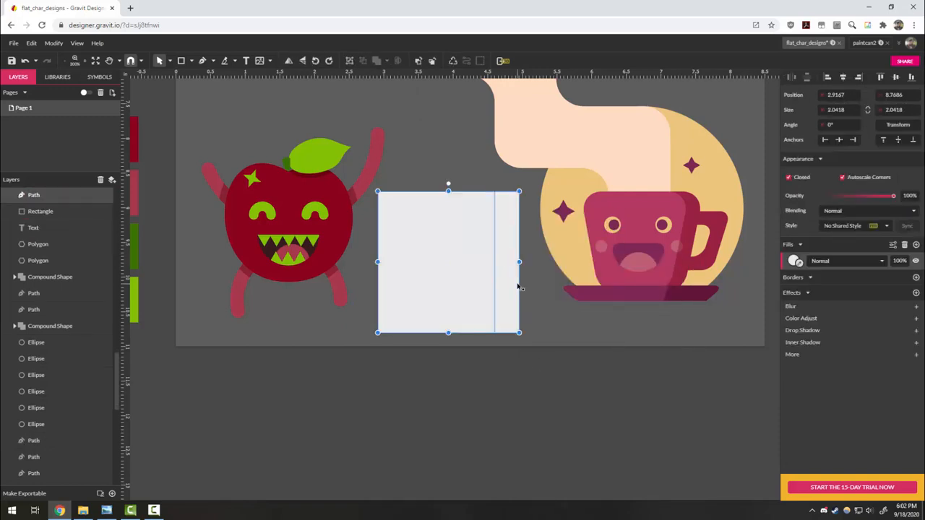
key("ctrl+z")
key("ctrl+z")
key("ctrl+z")
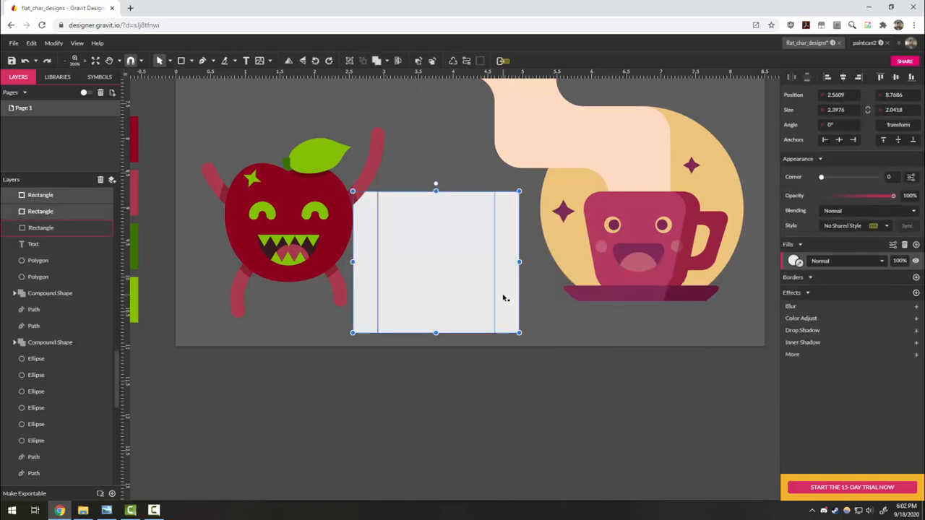
Subtract the top square shifted to the left from the square copy beneath it.
left_click(508, 244)
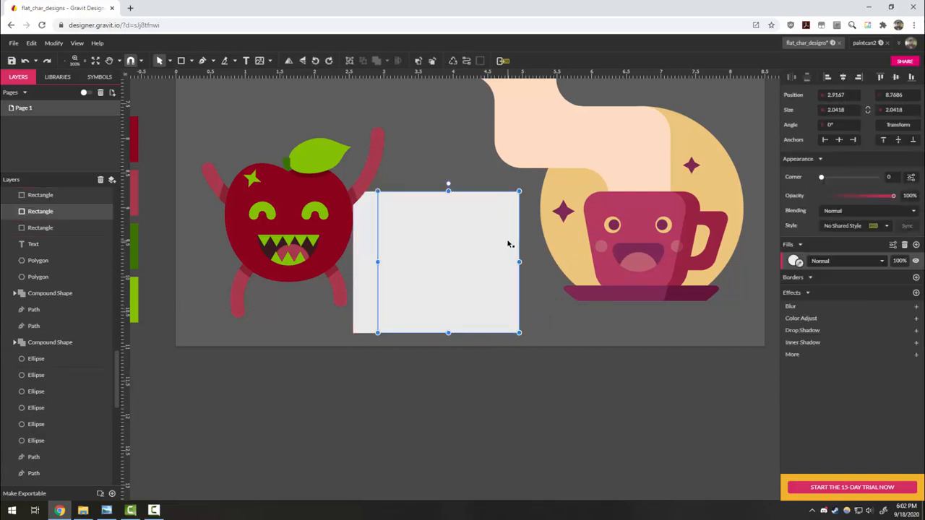
left_click(371, 248)
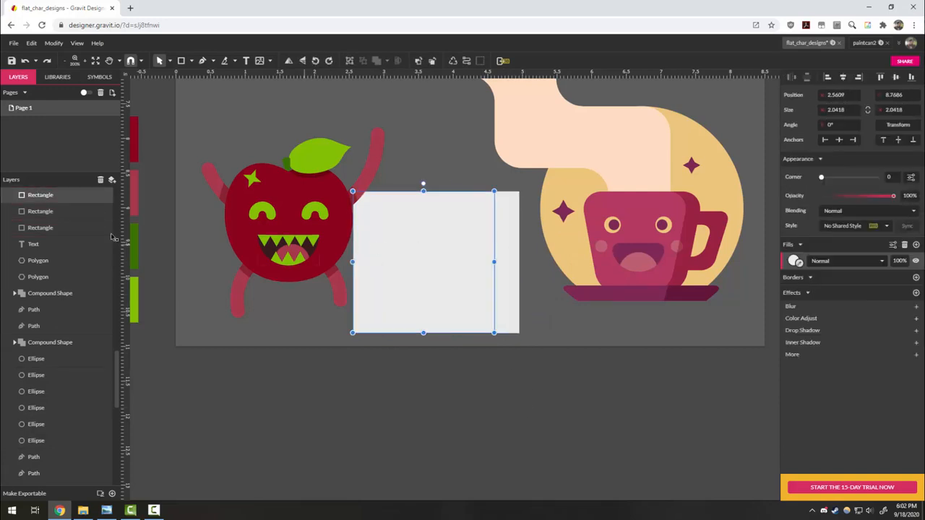
left_click(508, 208, "shift")
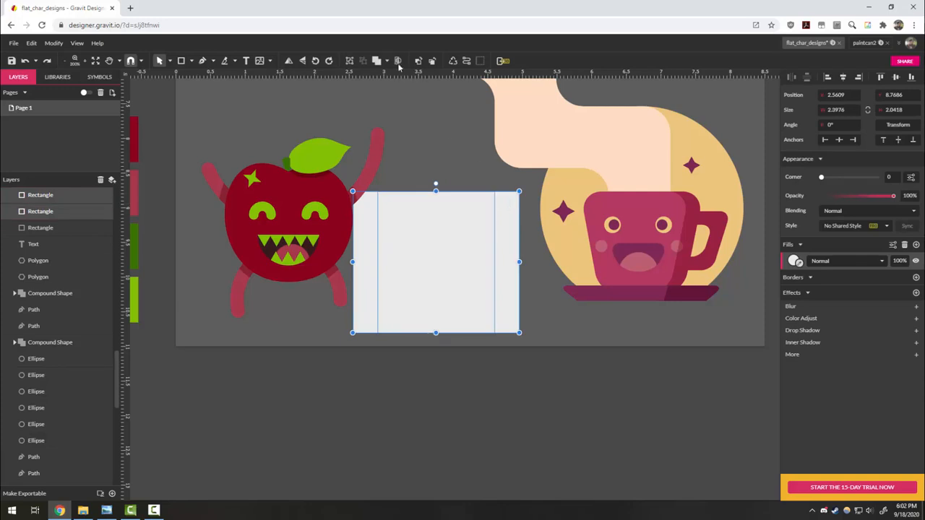
left_click(387, 61)
left_click(398, 89)
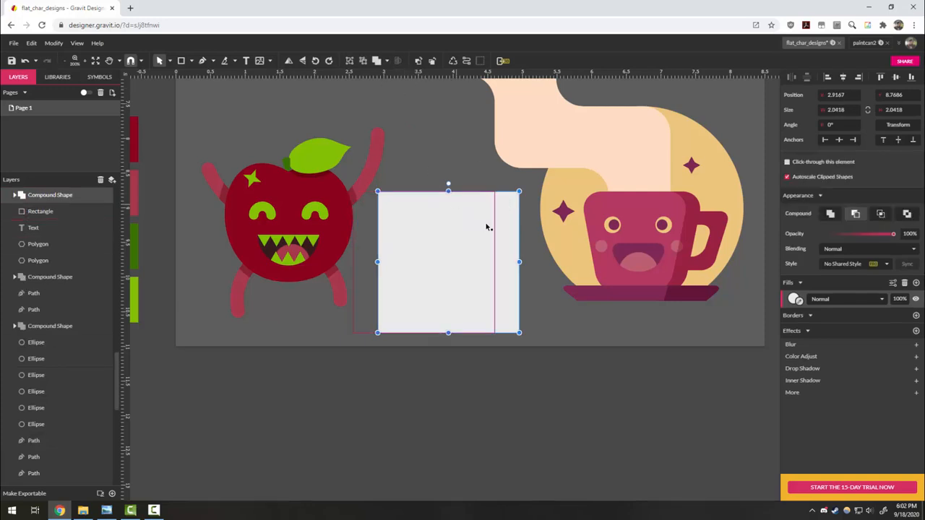
left_click(495, 397)
Convert the compound shape to a path, move the strip below the page to check it, and return it to the square's right edge.
left_click(506, 244)
right_click(506, 244)
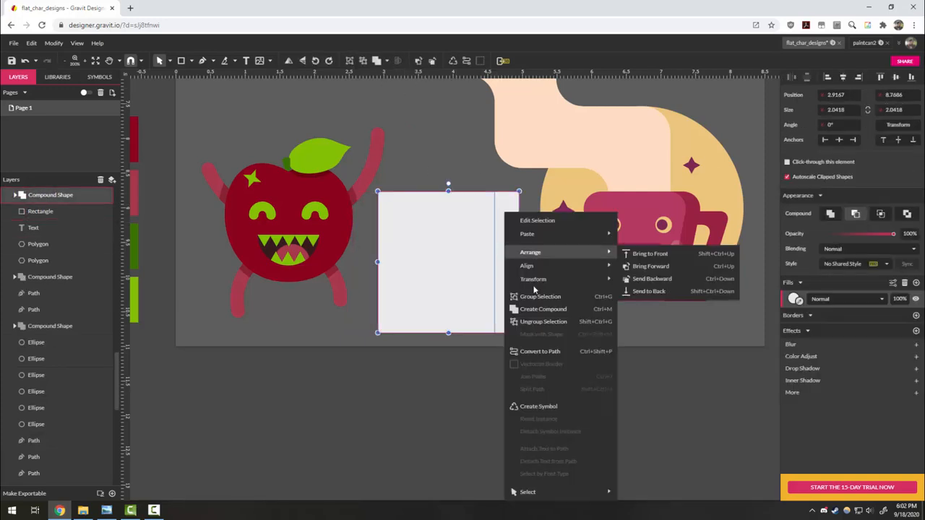
left_click(549, 354)
left_click_drag(512, 297, 472, 451)
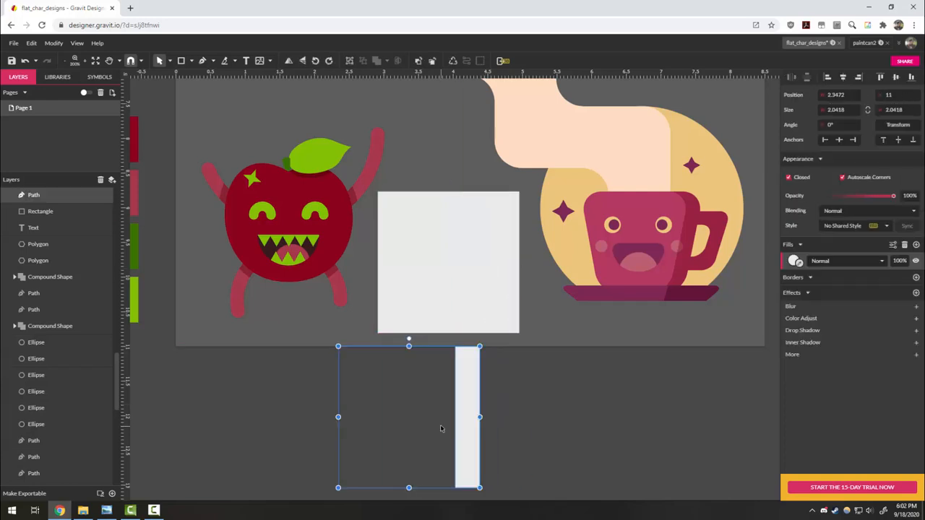
left_click_drag(463, 417, 505, 258)
Fill both the square and the strip with the pink sampled from the coffee cup's body.
left_click(455, 262)
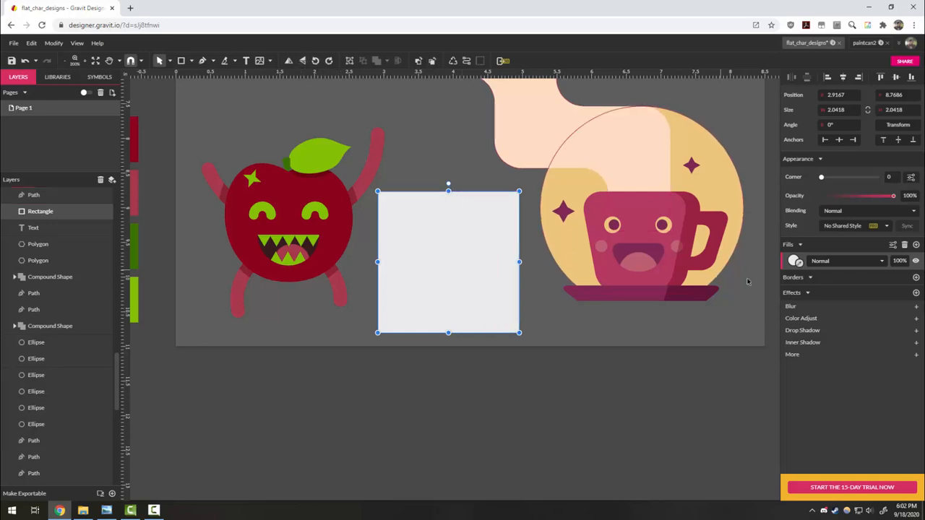
left_click_drag(795, 261, 618, 259)
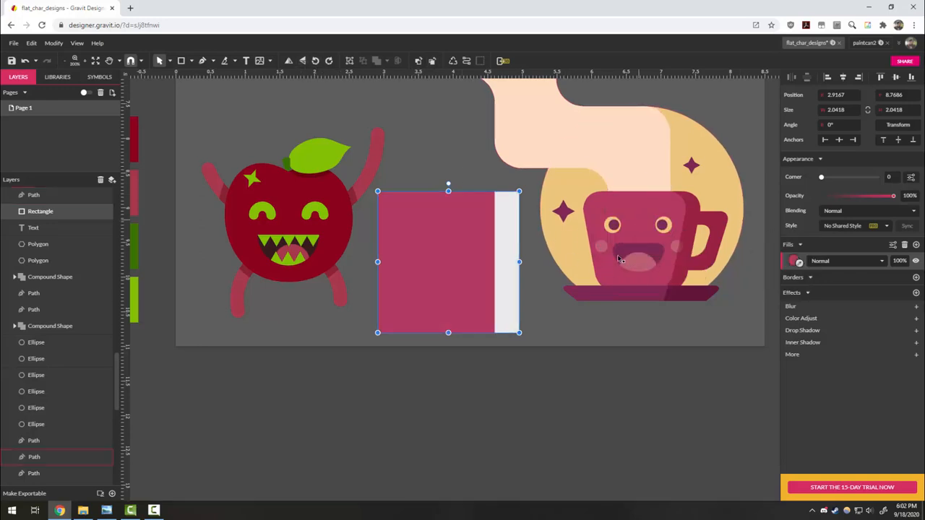
left_click(511, 256)
left_click_drag(797, 264, 636, 246)
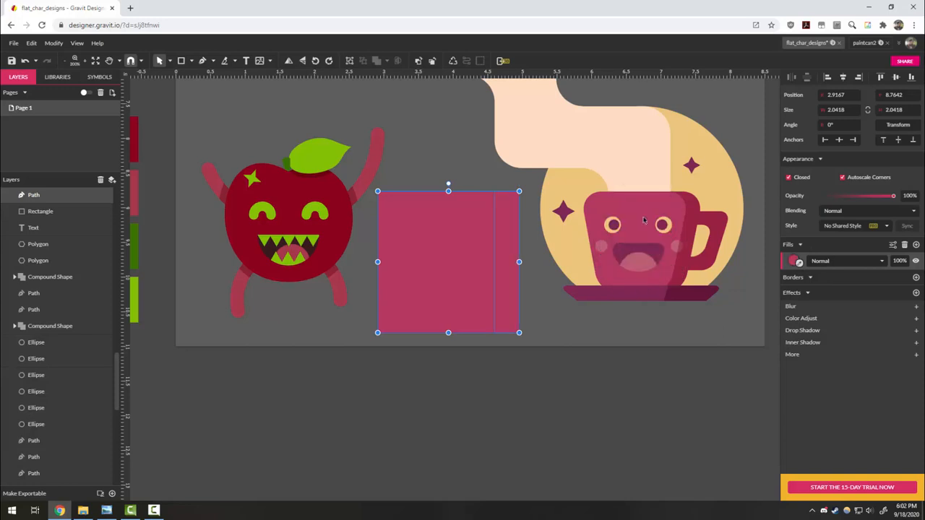
left_click(609, 423)
Set the blend mode of the strip's fill to Multiply.
left_click(511, 243)
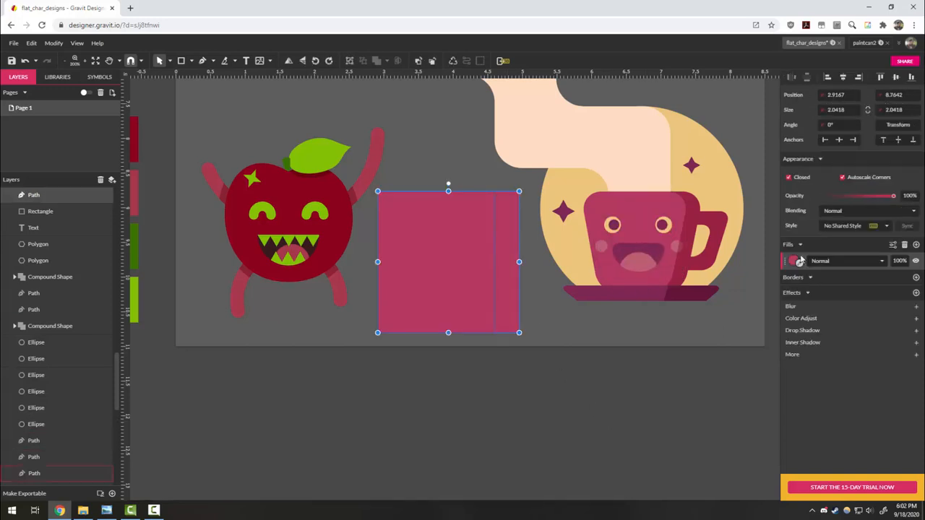
left_click(845, 260)
left_click(839, 285)
left_click(549, 437)
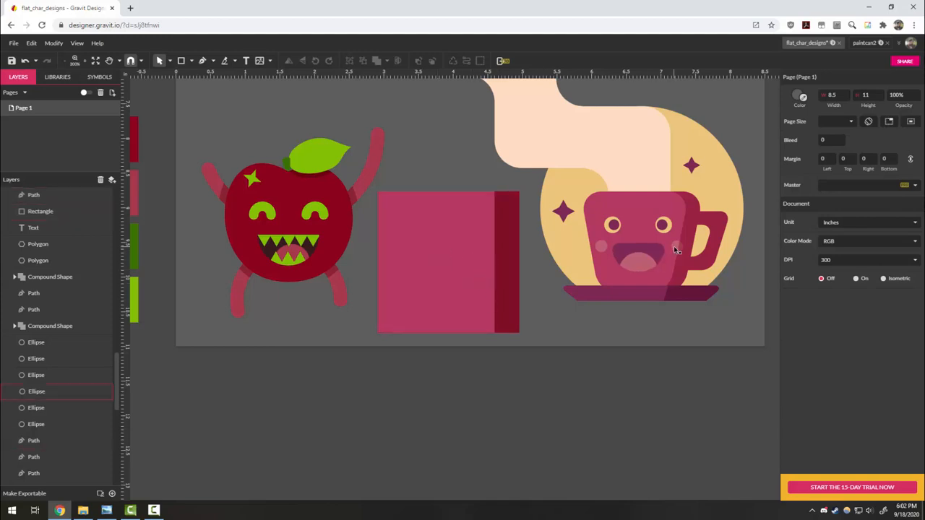
Try to place an enlarged copy of the cup's cheek circle, about 0.48 in wide, over the square's shading edge.
left_click_drag(674, 246, 507, 274)
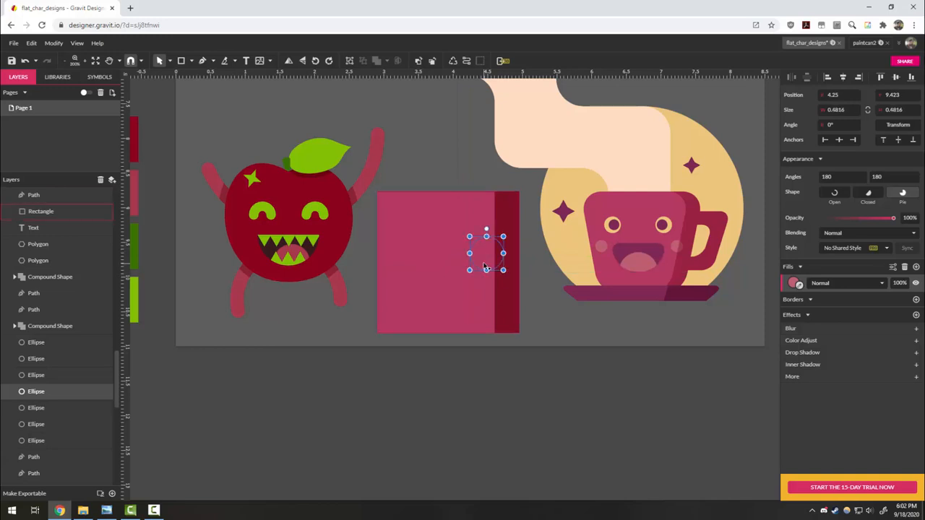
right_click(485, 214)
mouse_move(568, 285)
left_click(483, 348)
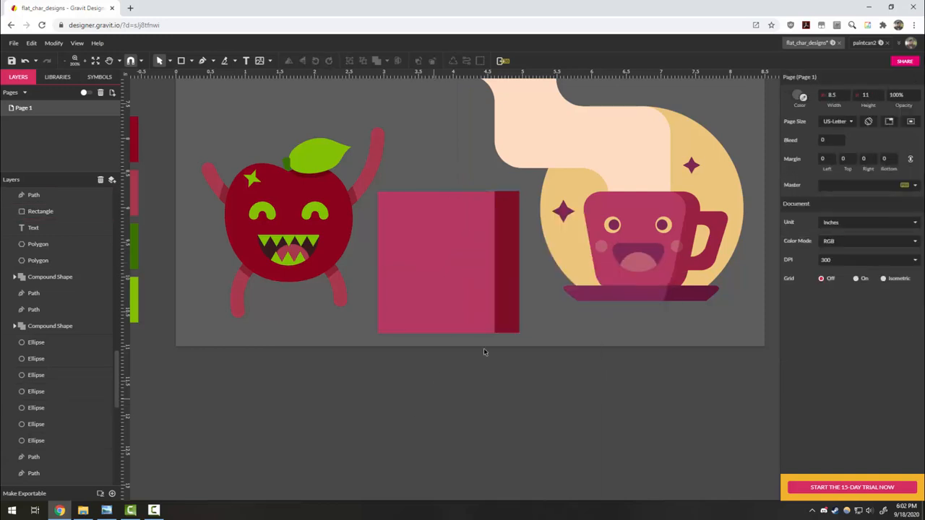
left_click(477, 244)
right_click(477, 243)
Undo the cheek circle copy and redo the strip's Multiply blend that is undone along with it.
key("ctrl+z")
key("ctrl+z")
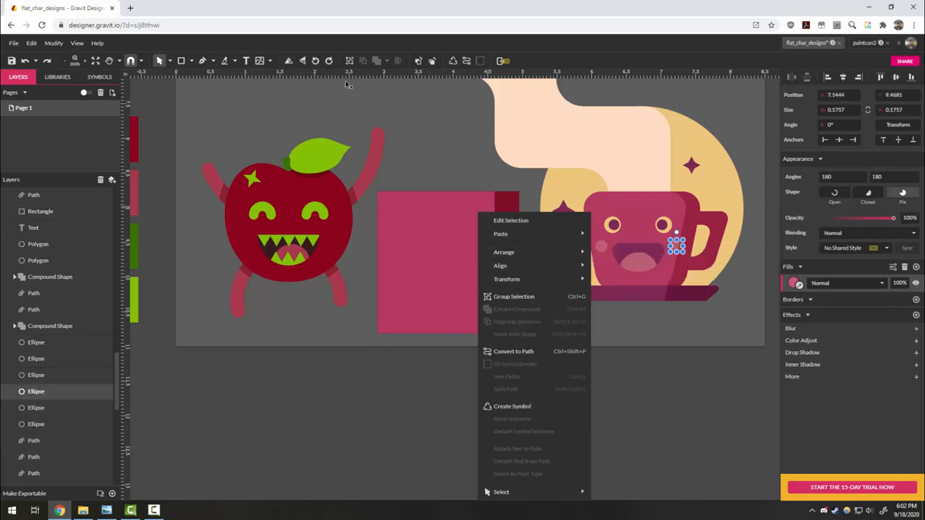
left_click(410, 182)
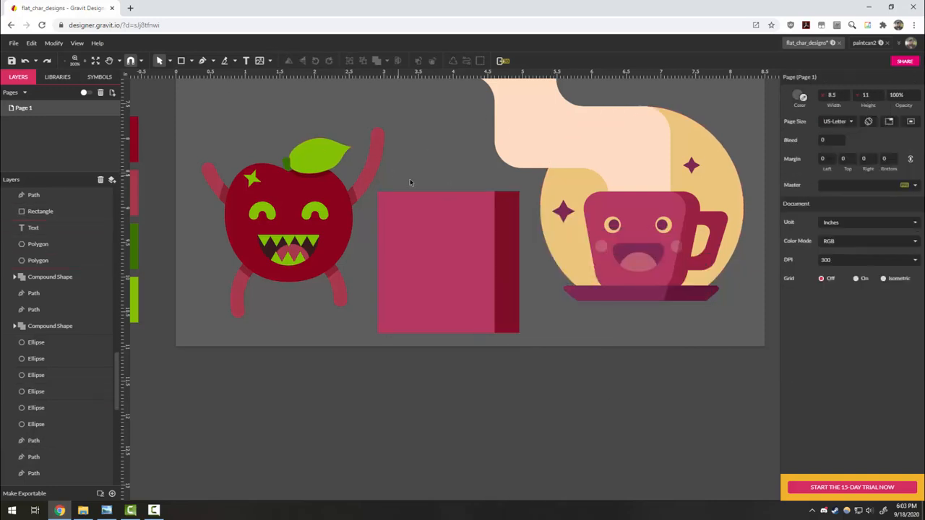
key("ctrl+z")
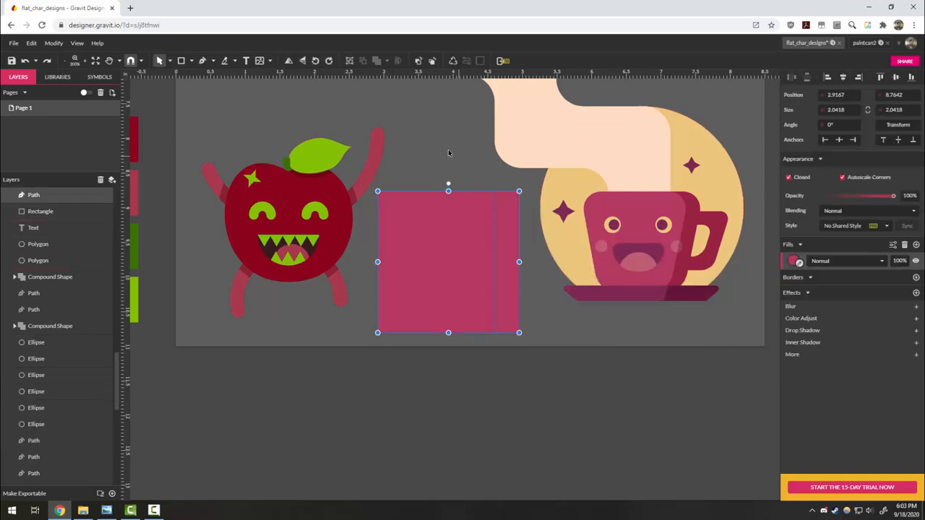
left_click(32, 42)
left_click(69, 71)
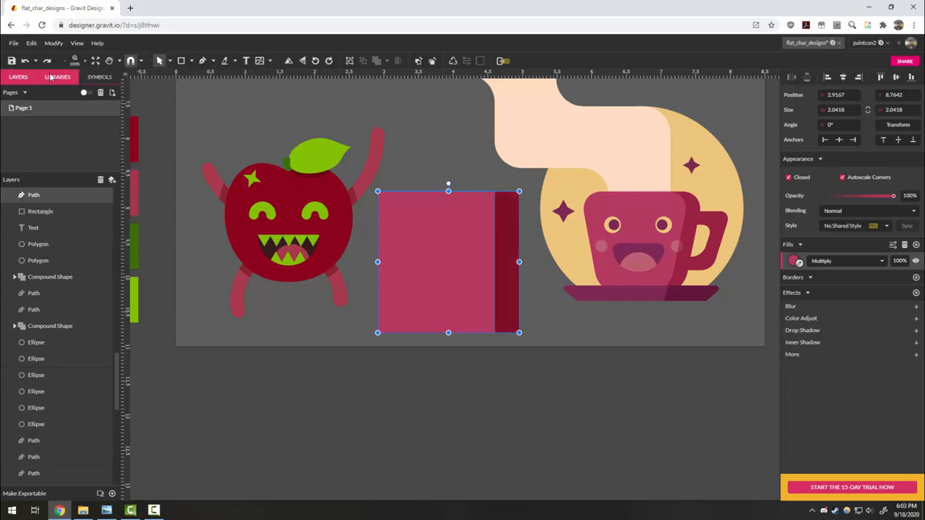
left_click(607, 355)
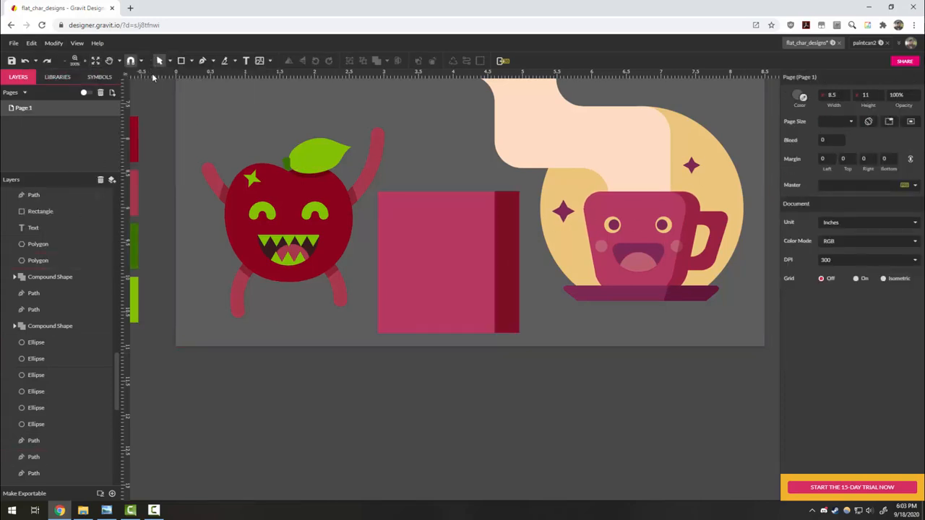
Draw a circle about 0.60 in wide across the strip's inner edge and fill it with the cup's cheek pink.
left_click(191, 61)
left_click(217, 103)
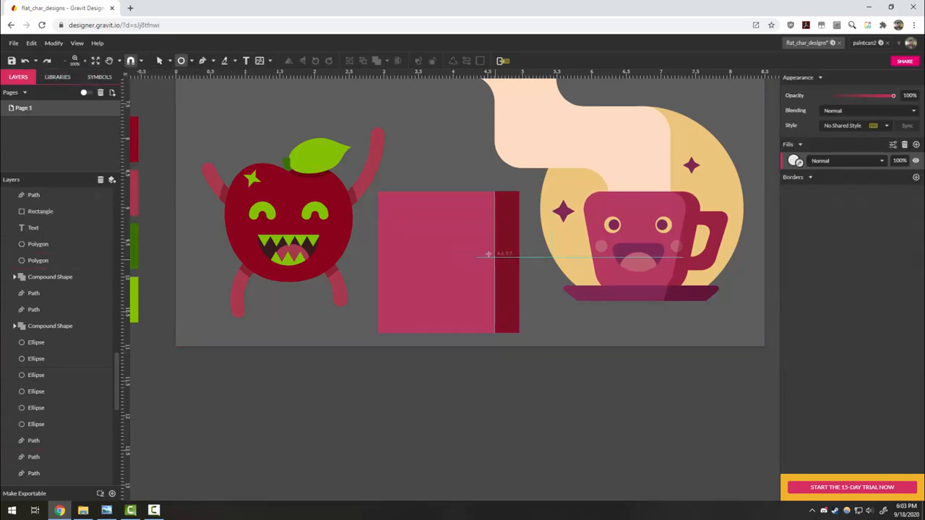
left_click_drag(484, 241, 488, 273)
left_click(799, 286)
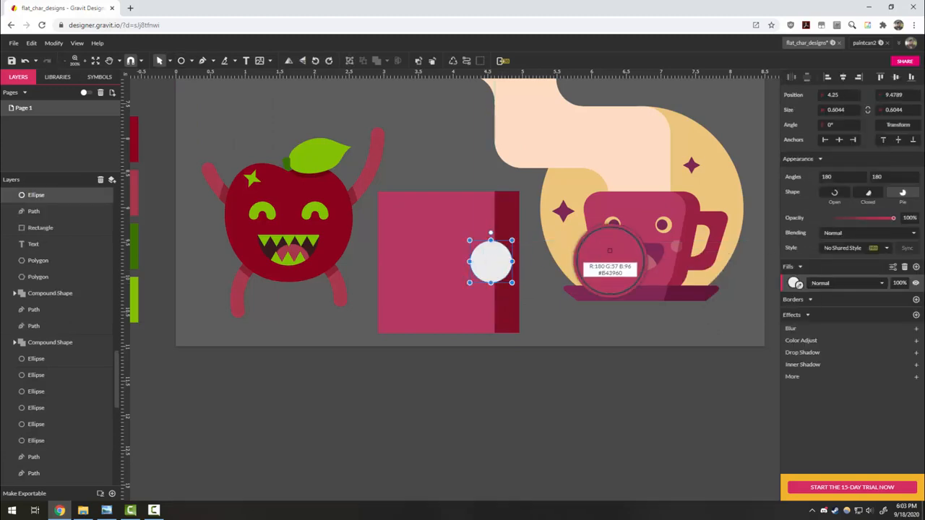
left_click(601, 244)
left_click(531, 436)
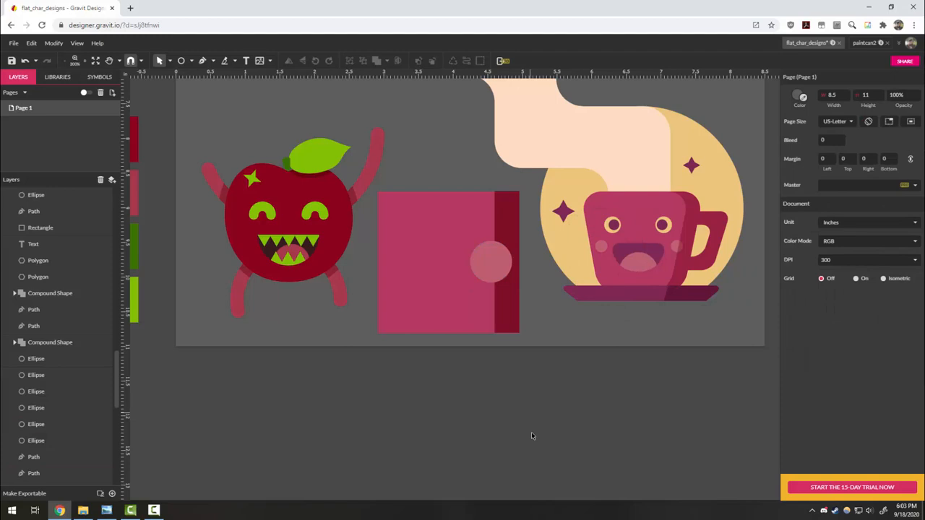
Move the circle beneath the shading strip in the layer order, keeping it above the square.
left_click(475, 269)
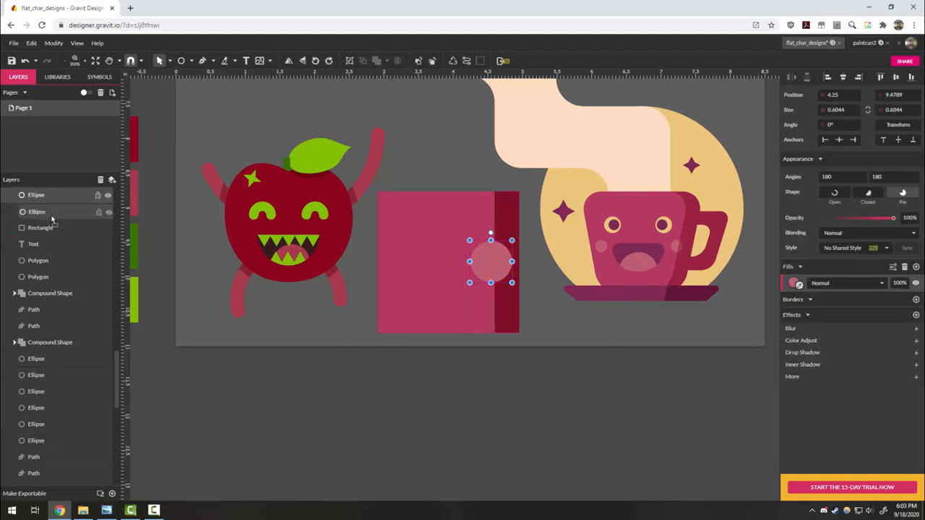
left_click_drag(52, 219, 53, 217)
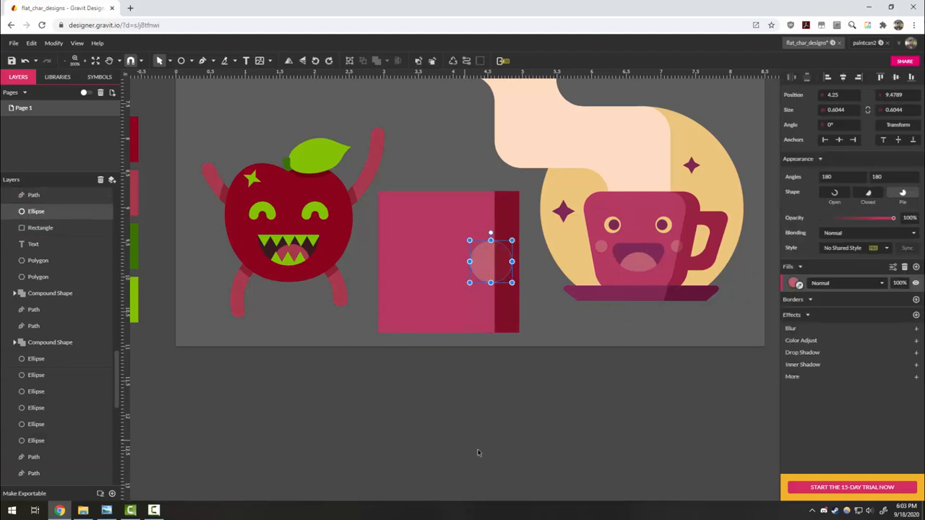
left_click(480, 448)
left_click(500, 282)
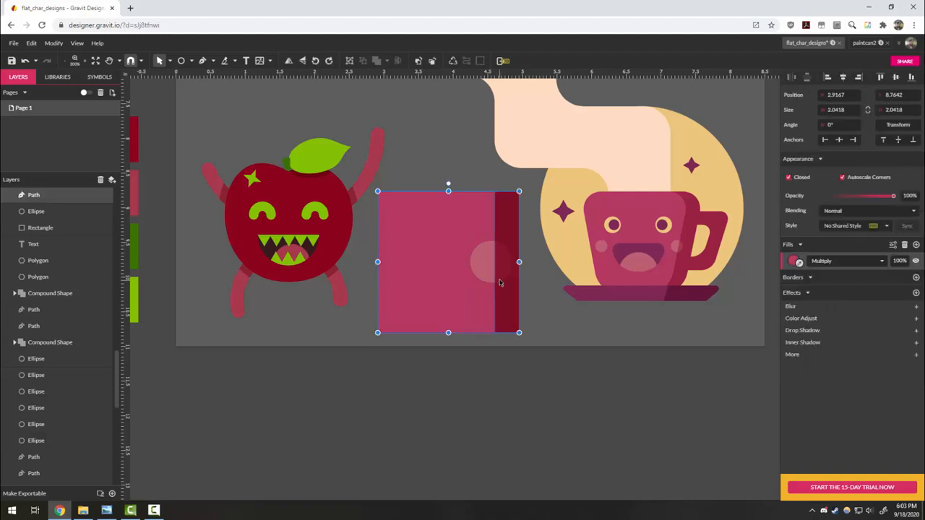
left_click(510, 376)
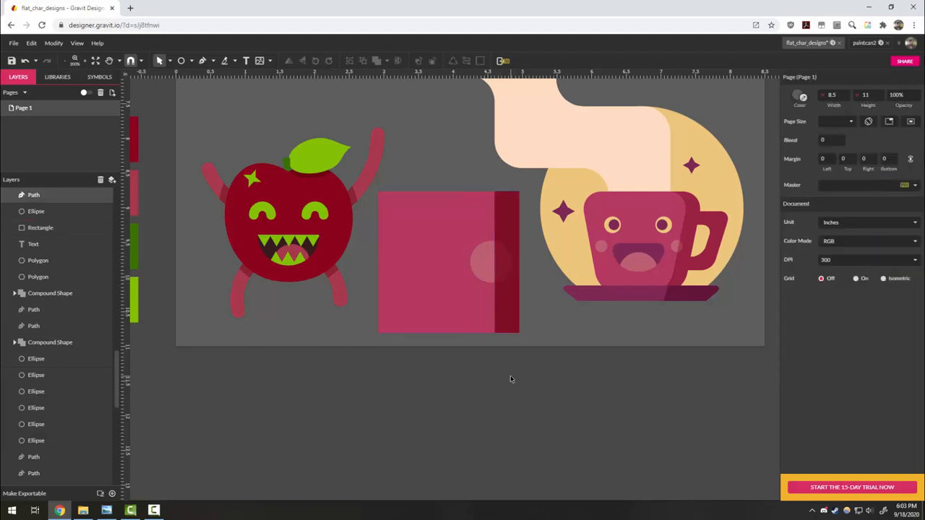
Lower the opacity of the shading strip's Multiply fill to 55%.
left_click(513, 218)
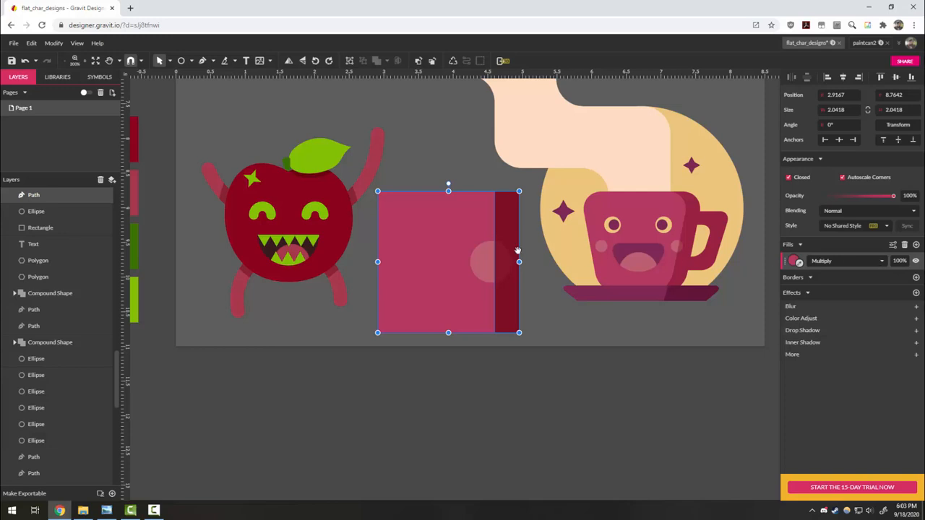
key("Tab")
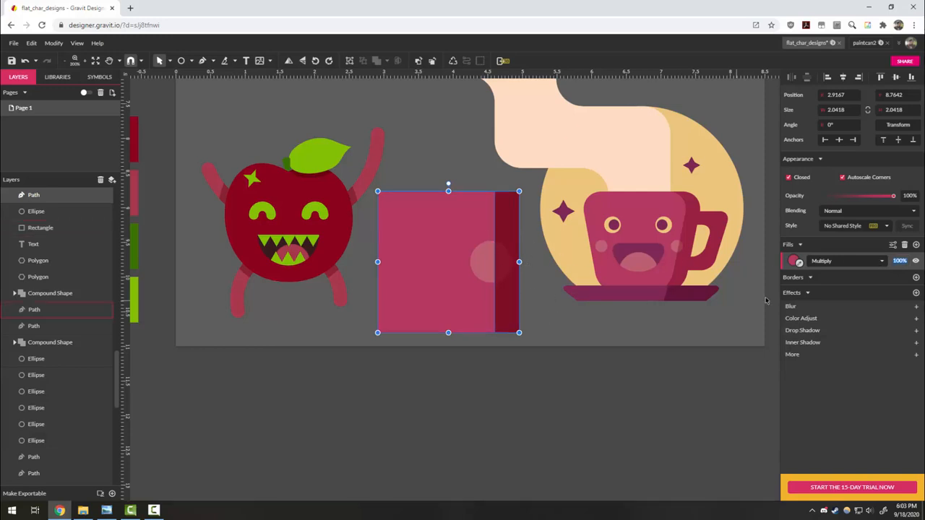
key("F9")
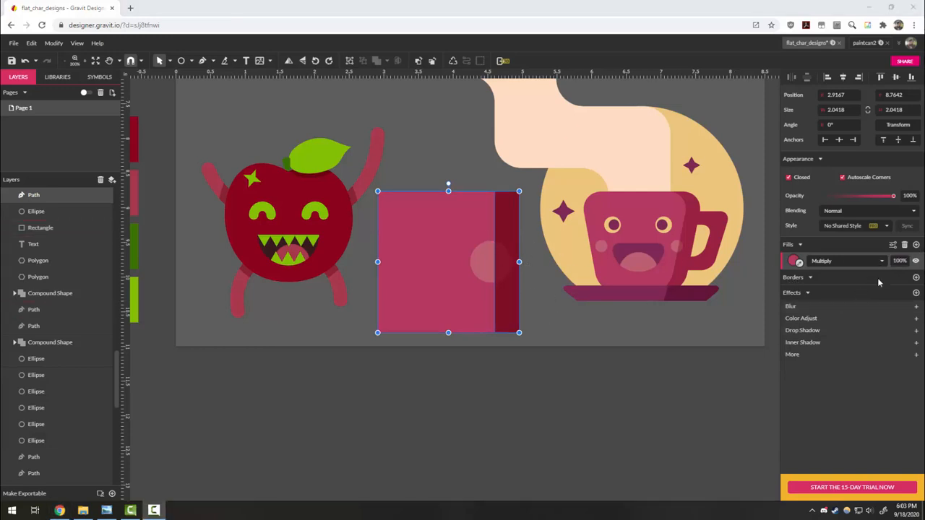
left_click(901, 260)
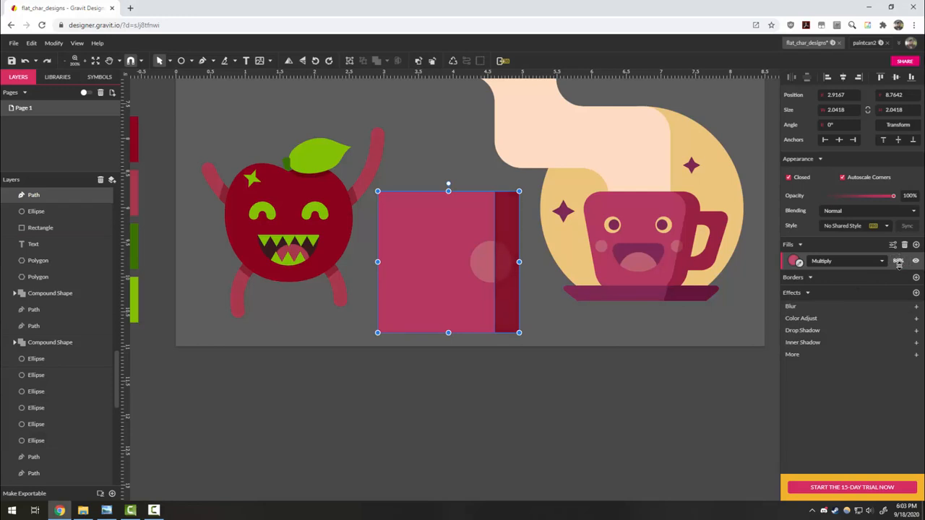
left_click_drag(899, 264, 898, 281)
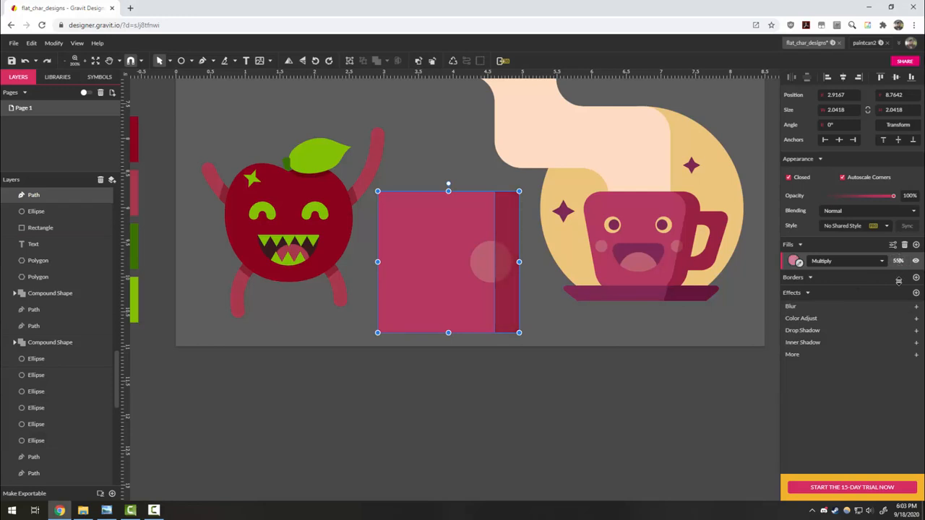
left_click(598, 434)
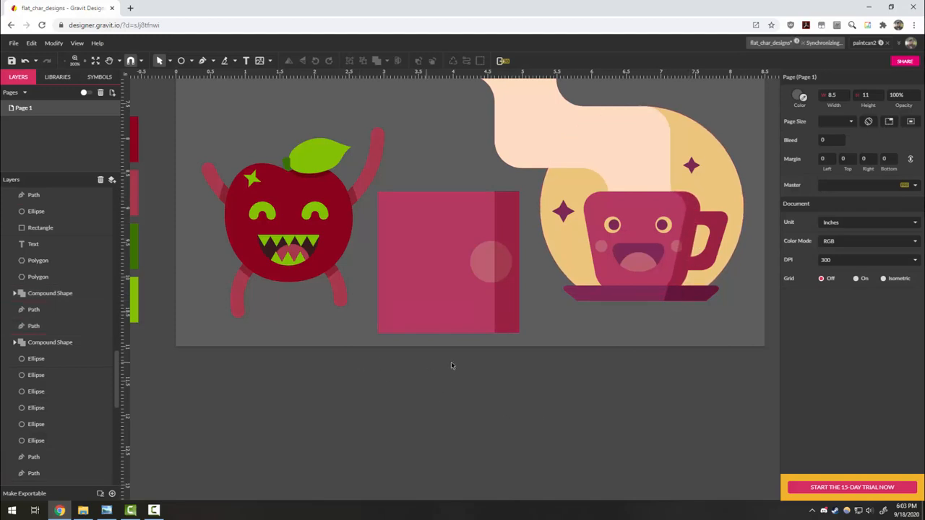
scroll(455, 404, "down", 5)
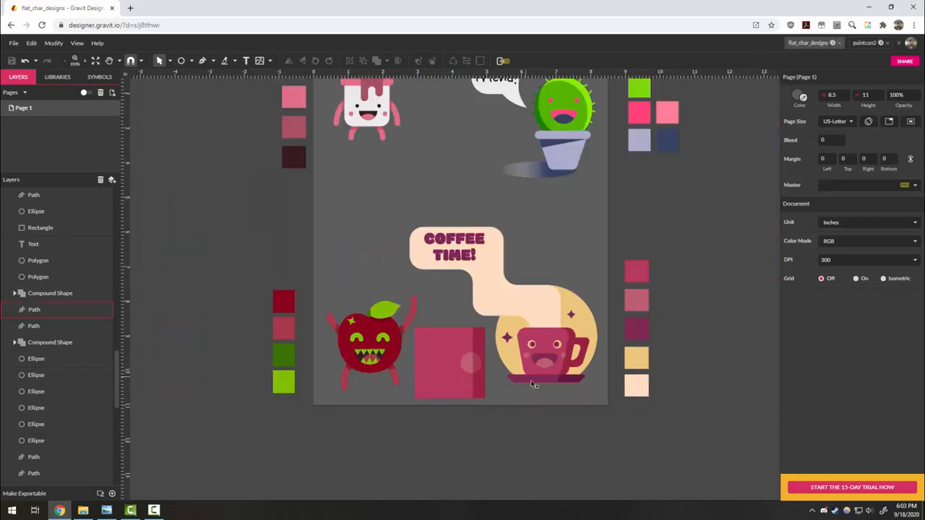
scroll(533, 384, "up", 2)
scroll(665, 266, "up", 1)
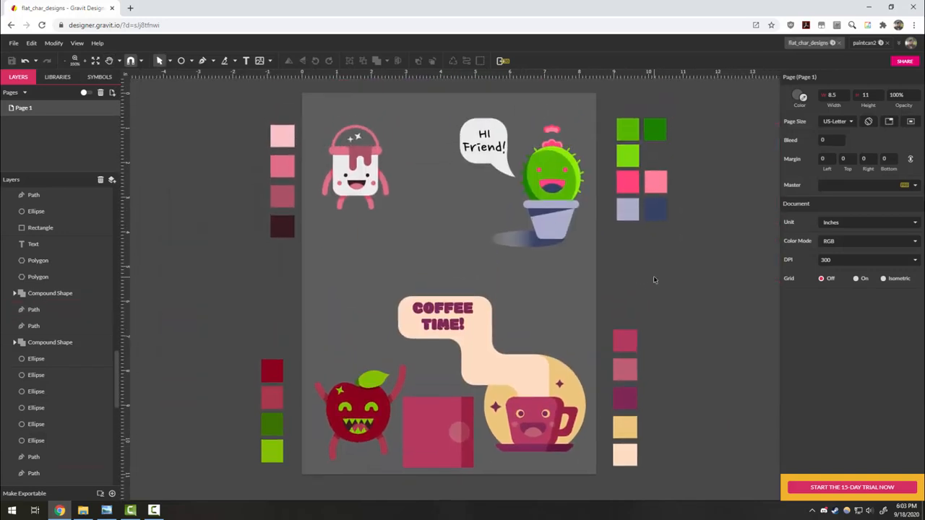